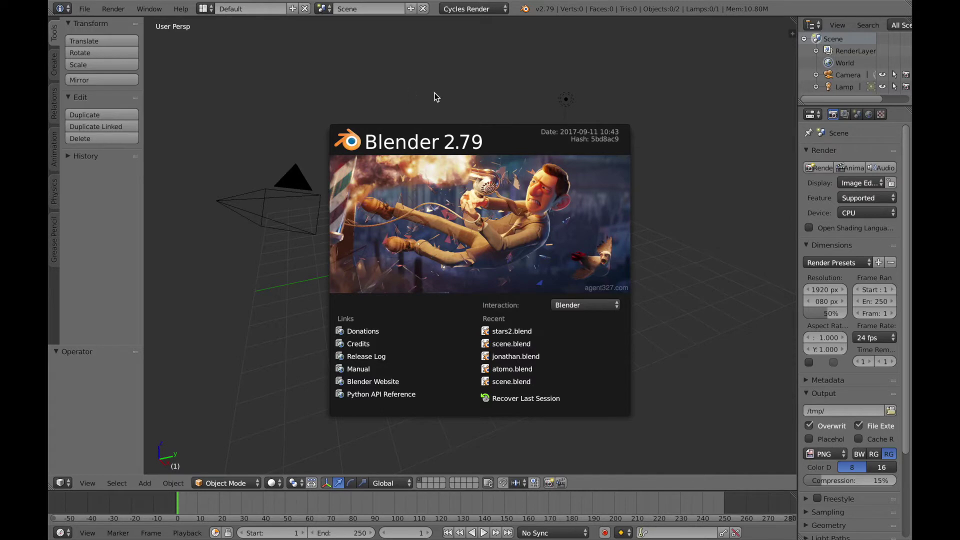
# - Delete the camera and the lamp from the scene
pyautogui.click(482, 115)
pyautogui.moveTo(392, 264); pyautogui.dragTo(428, 255, button='middle')
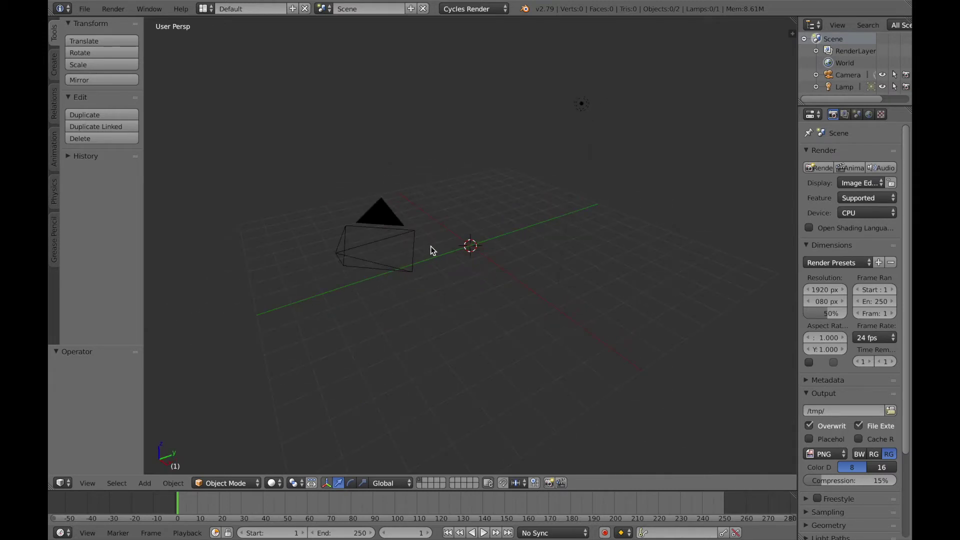
pyautogui.press('a')
pyautogui.press('x')
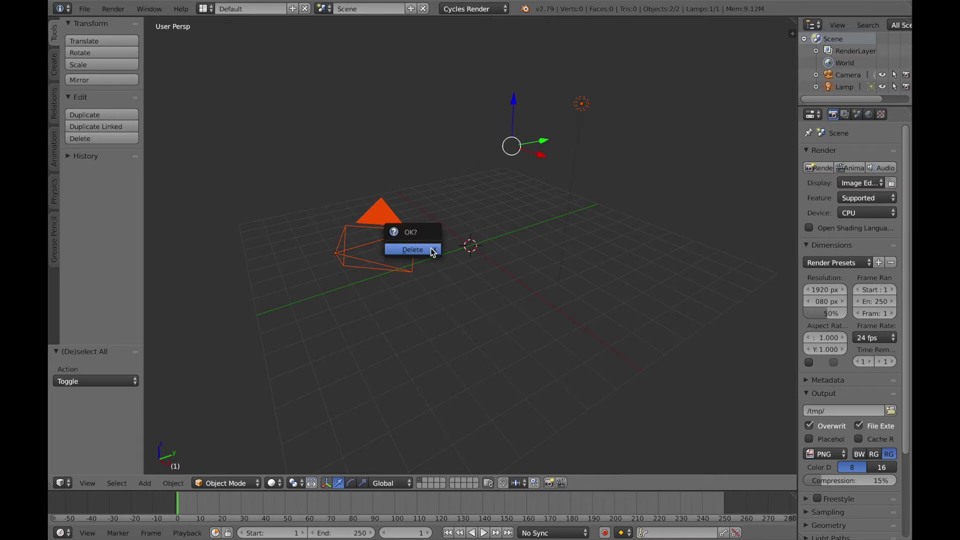
pyautogui.click(430, 248)
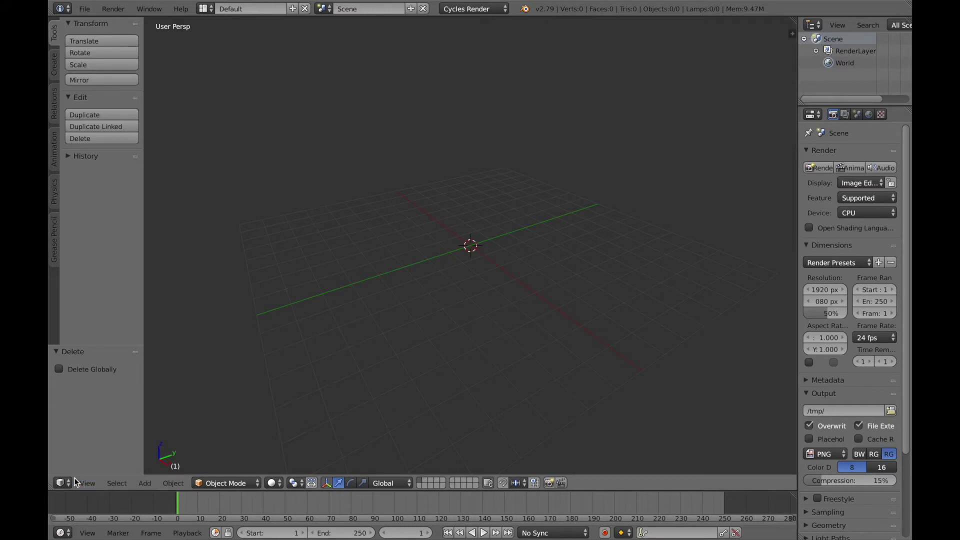
# - Split the 3D view vertically into a Node Editor and a 3D view in rendered shading, with their side panels hidden
pyautogui.moveTo(53, 486); pyautogui.dragTo(439, 452)
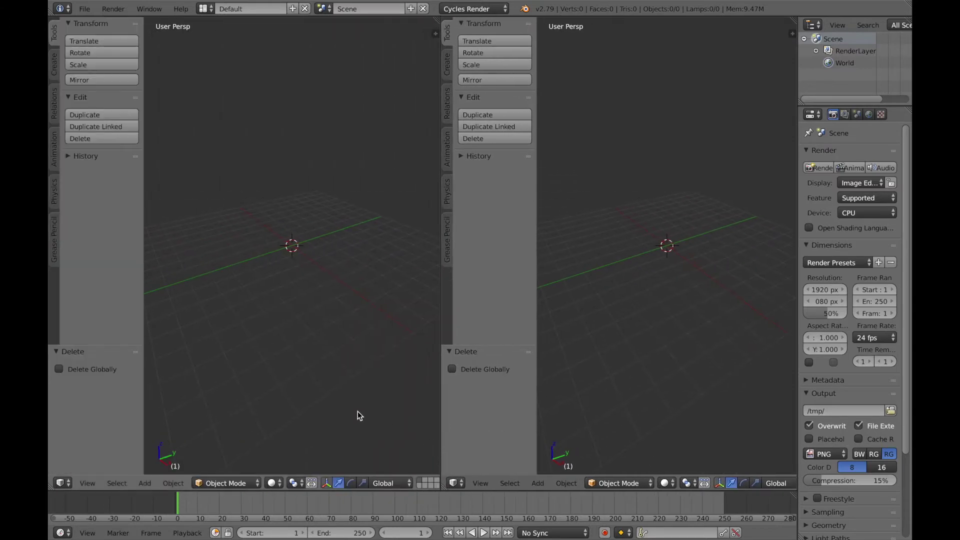
pyautogui.click(69, 482)
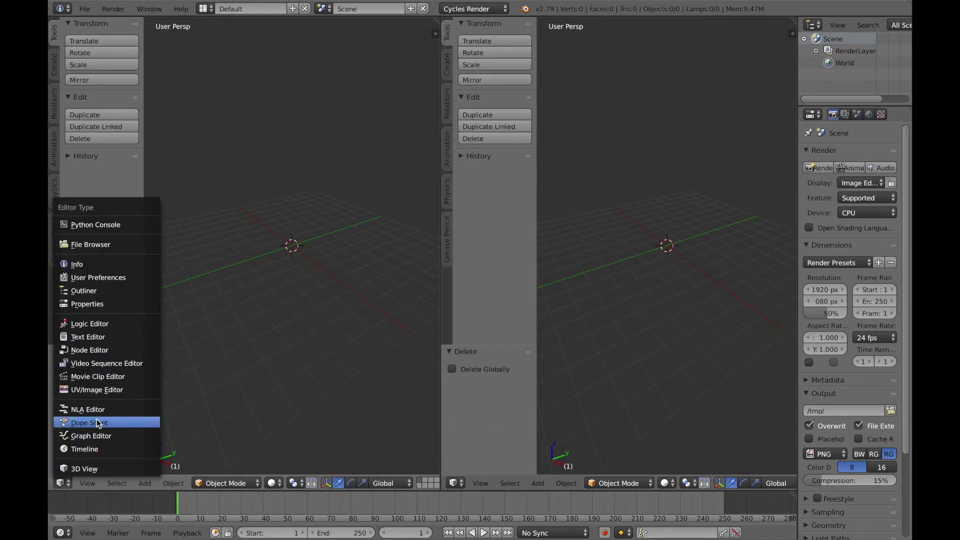
pyautogui.click(105, 351)
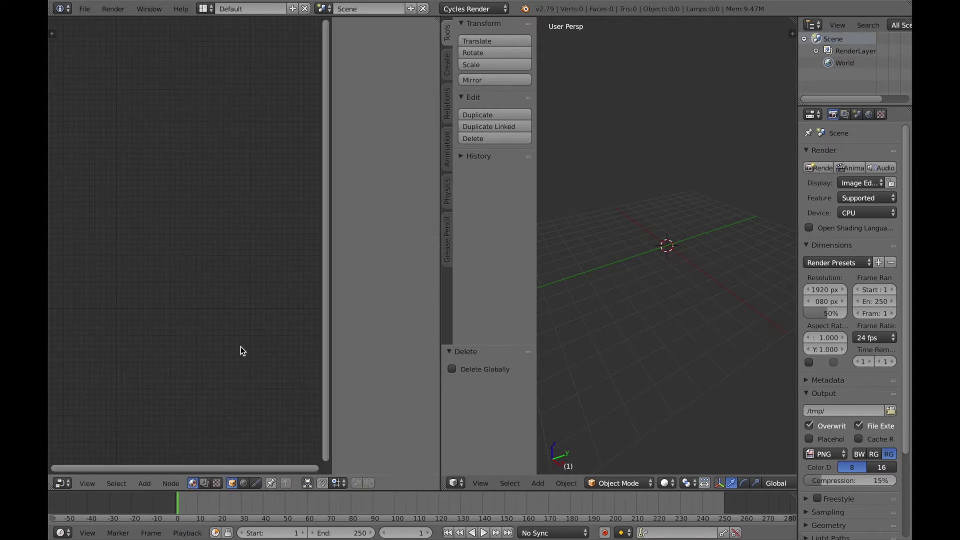
pyautogui.press('n')
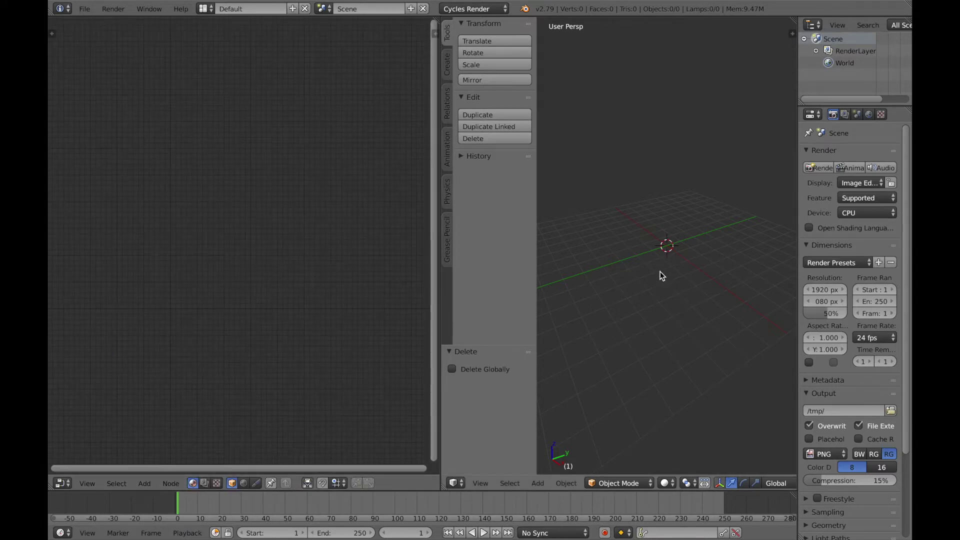
pyautogui.hotkey('shift', 'z')
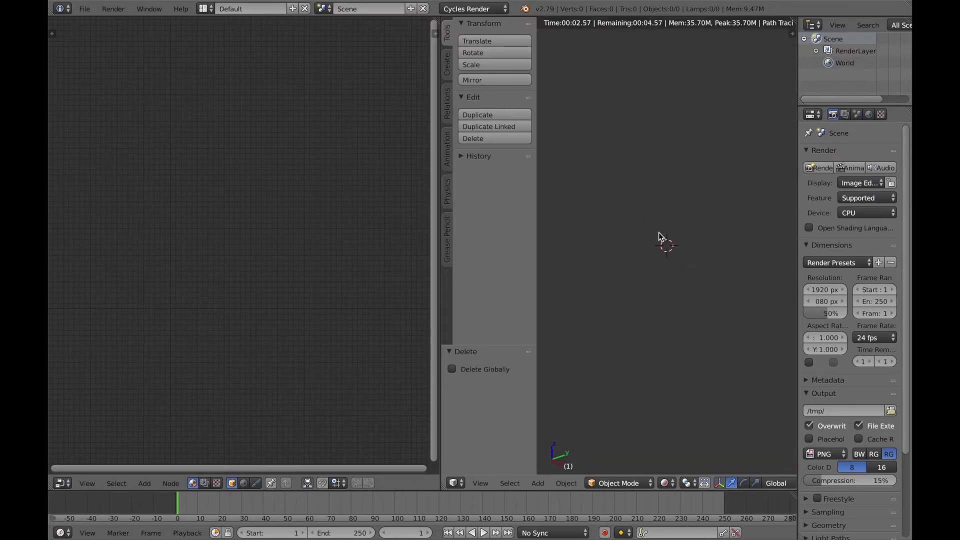
pyautogui.press('t')
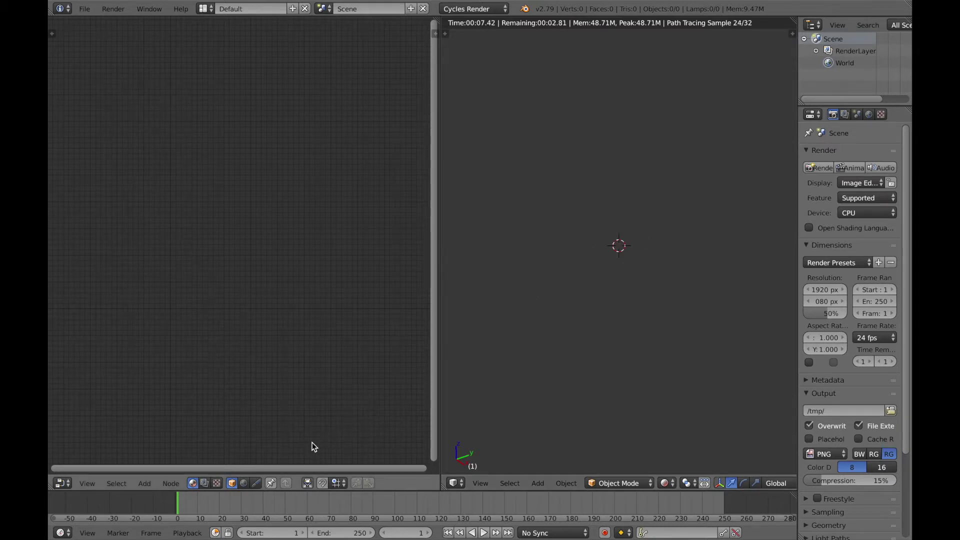
# - Show the World shader in the Node Editor and enable nodes for it
pyautogui.click(244, 483)
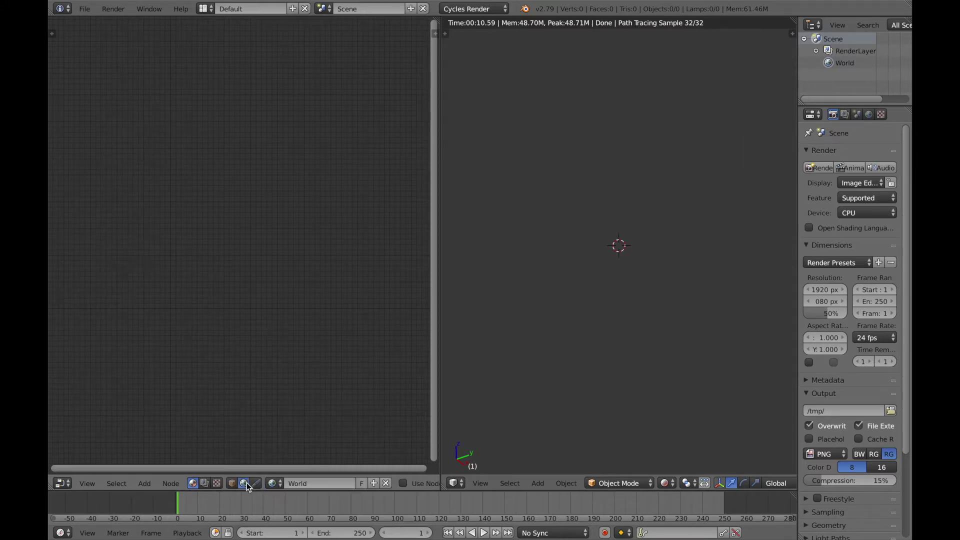
pyautogui.click(403, 483)
pyautogui.press('Home')
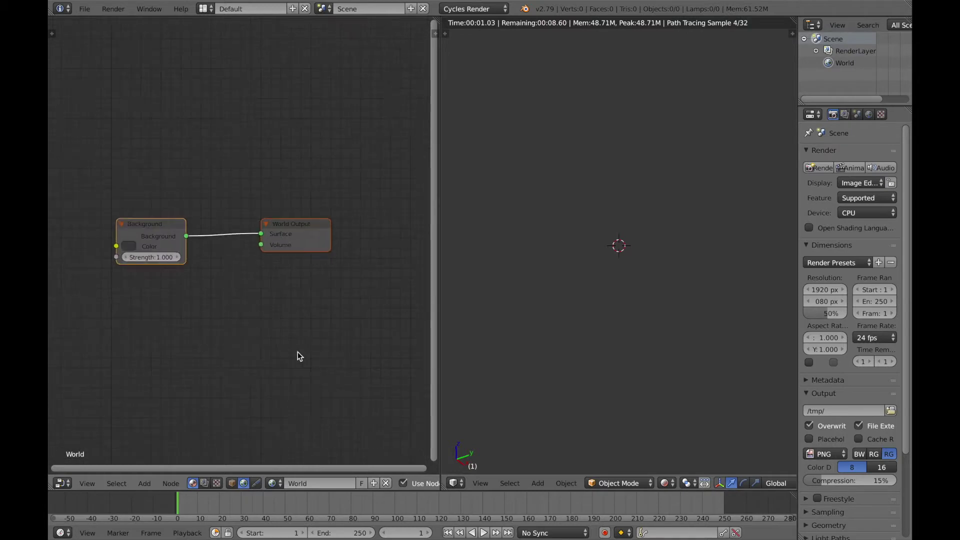
pyautogui.moveTo(209, 314); pyautogui.dragTo(253, 313, button='middle')
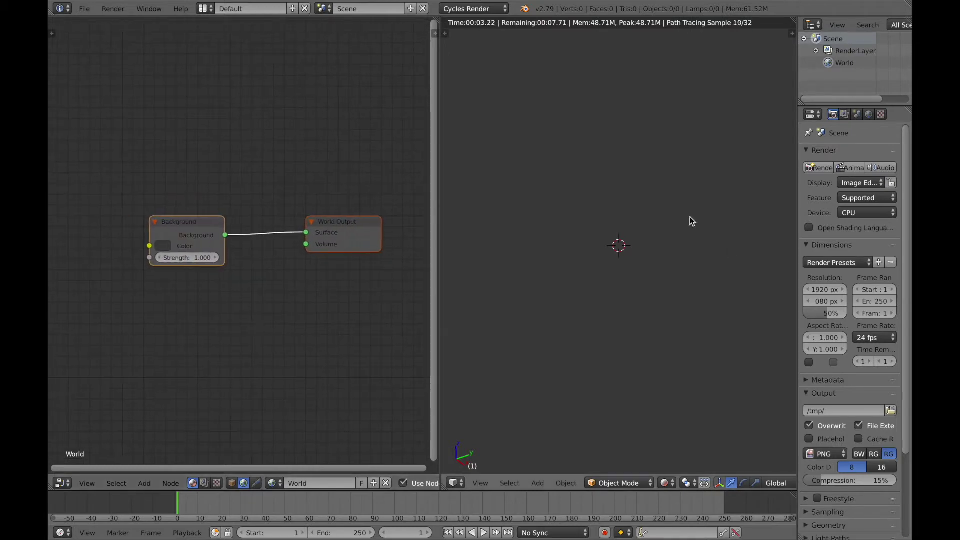
# - Set the World Background node's colour to pure black
pyautogui.click(166, 248)
pyautogui.moveTo(247, 154); pyautogui.dragTo(248, 169)
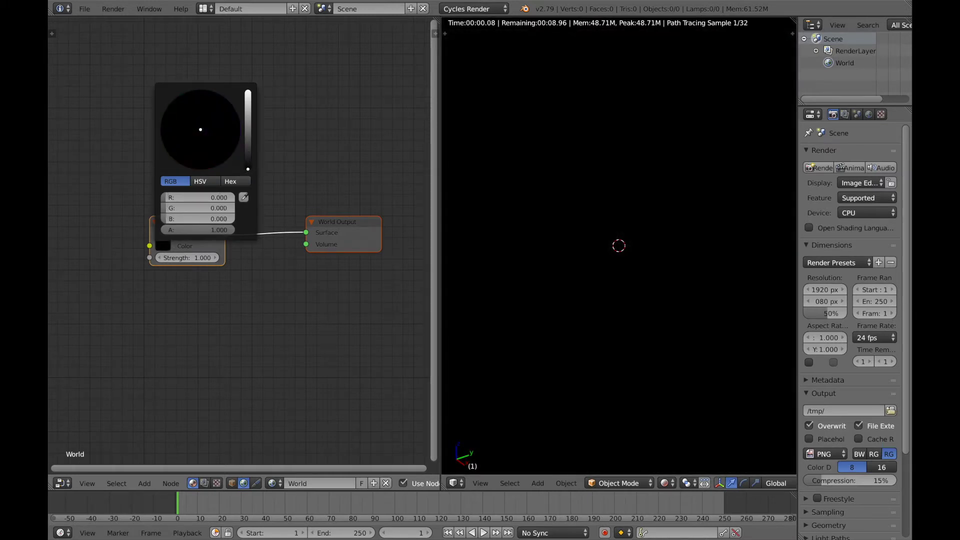
pyautogui.click(248, 168)
pyautogui.moveTo(248, 166); pyautogui.dragTo(248, 164)
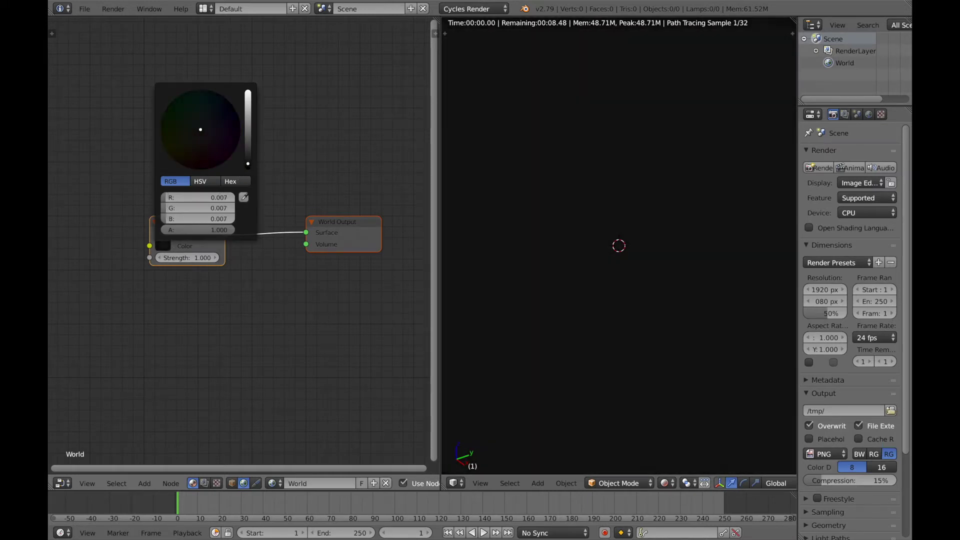
pyautogui.moveTo(202, 131)
pyautogui.mouseDown()
pyautogui.moveTo(224, 110)
pyautogui.moveTo(197, 129)
pyautogui.mouseUp()
pyautogui.moveTo(248, 164); pyautogui.dragTo(249, 171)
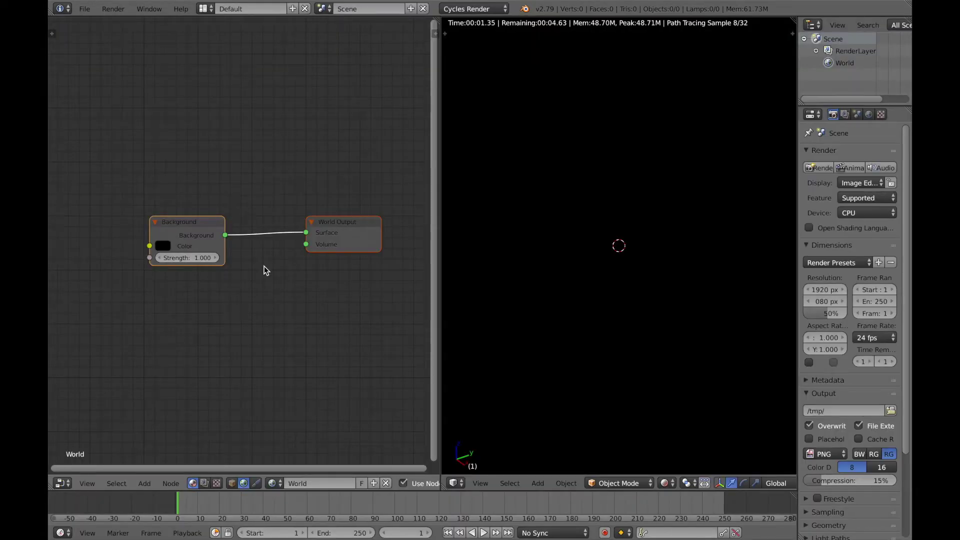
# - Save the Blender file in the star_tutorial folder under a name starting with "tut"
pyautogui.hotkey('ctrl', 's')
pyautogui.click(235, 56)
pyautogui.write('stars3')
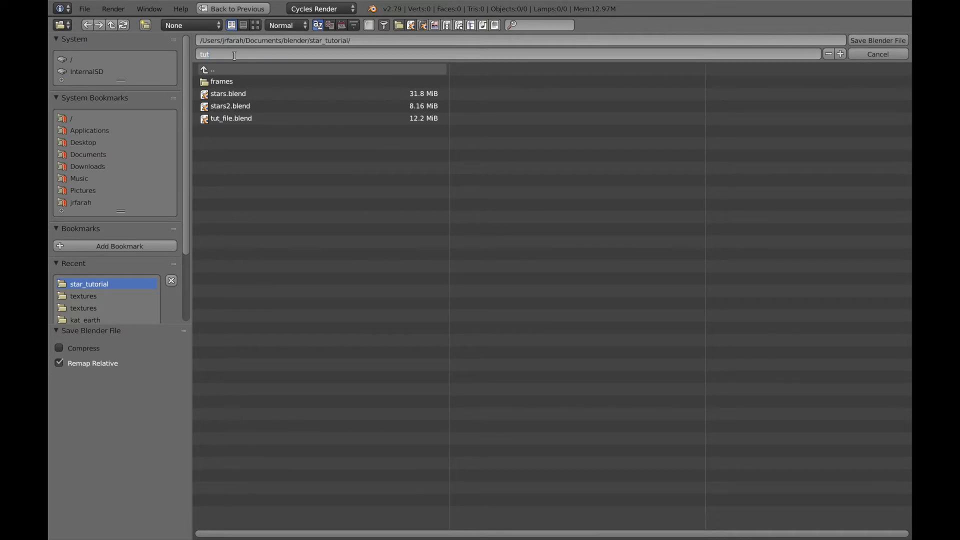
pyautogui.press('Return')
pyautogui.press('Return')
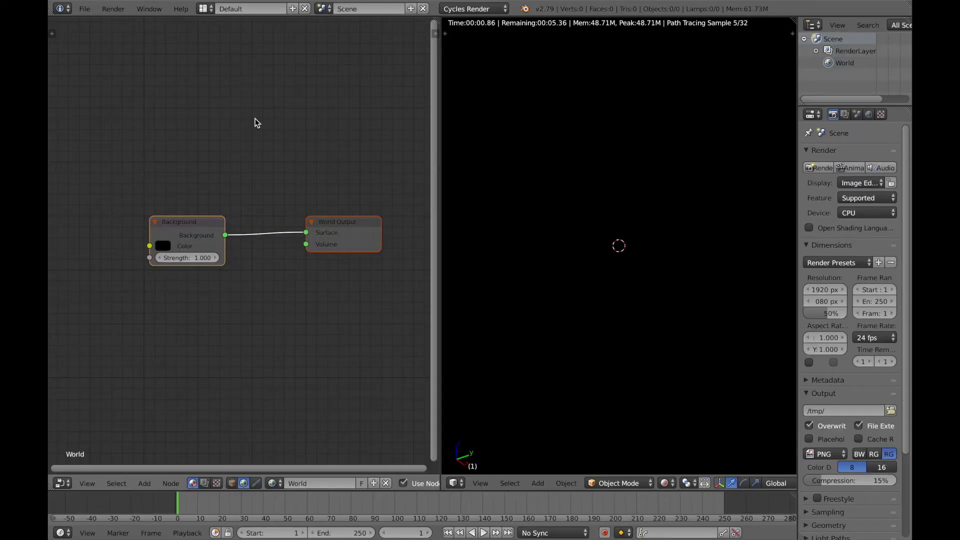
# - Add a Noise Texture node and place it well ahead of the Background node, leaving room between them
pyautogui.scroll(-2, 232, 220)
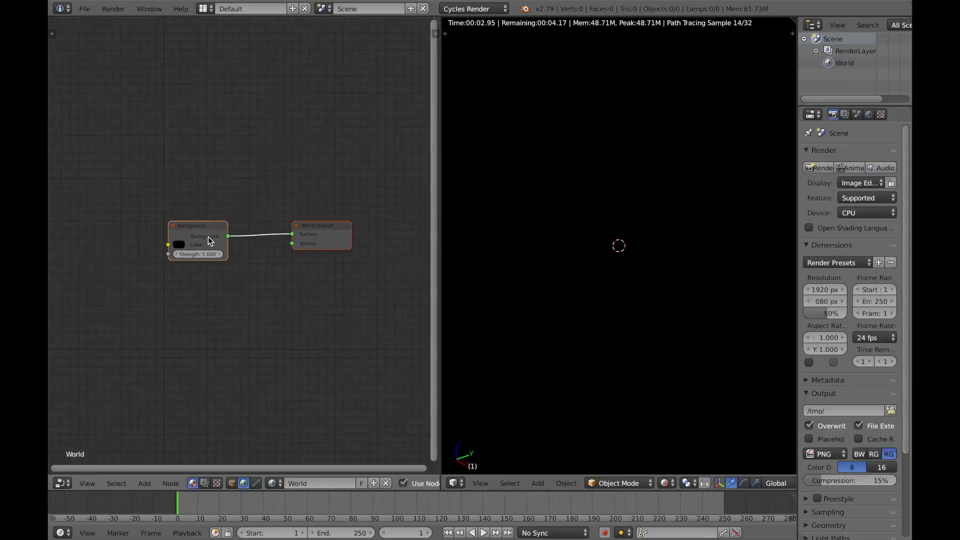
pyautogui.moveTo(256, 254); pyautogui.dragTo(371, 255, button='middle')
pyautogui.click(309, 229)
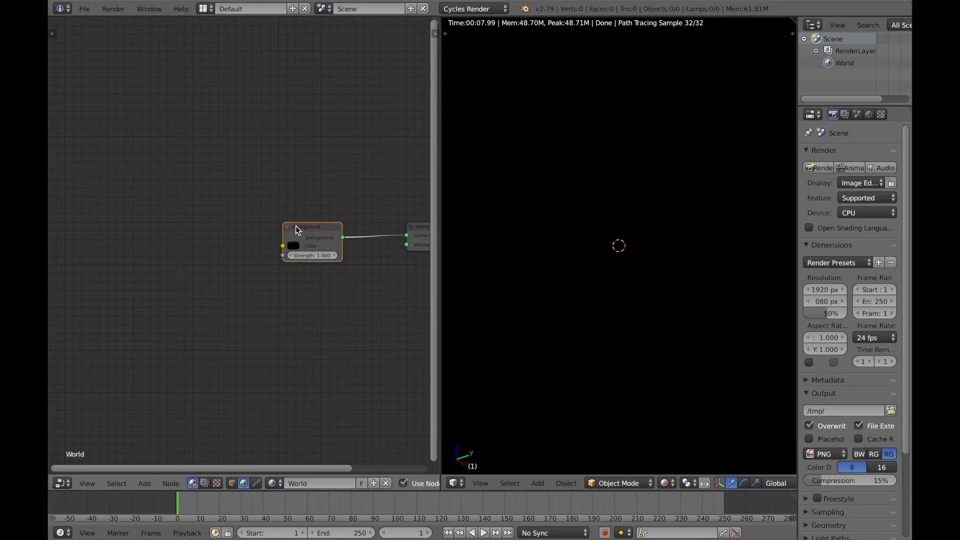
pyautogui.hotkey('shift', 'a')
pyautogui.click(296, 226)
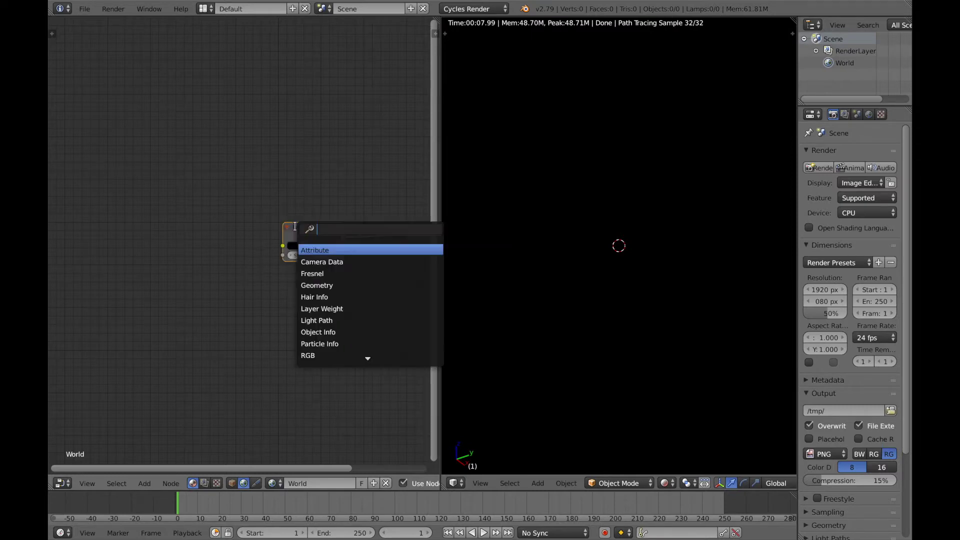
pyautogui.write('noise')
pyautogui.press('Return')
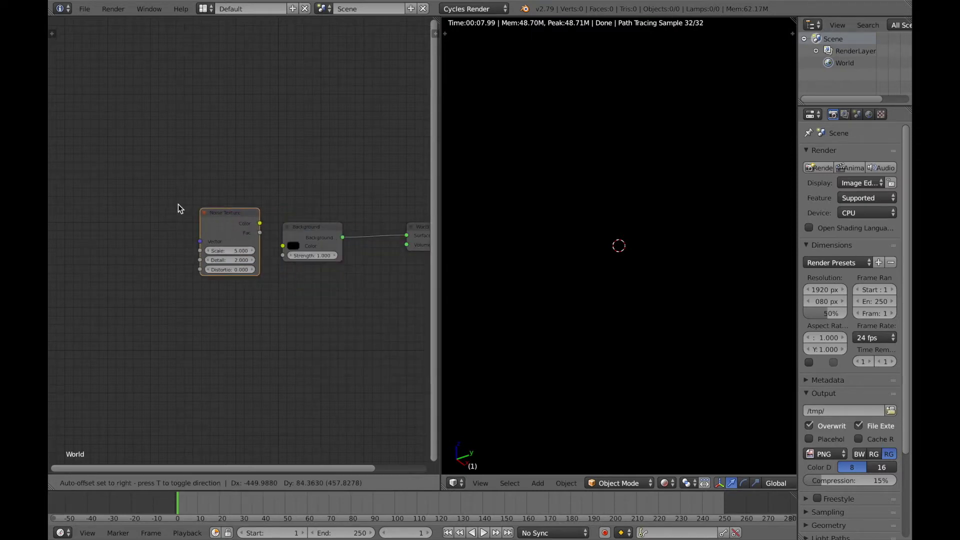
pyautogui.click(93, 221)
# - Add a ColorRamp node, feeding its Fac from the Noise Texture's Color and linking its Color output to the Background's Color input
pyautogui.hotkey('shift', 'a')
pyautogui.click(93, 221)
pyautogui.write('col')
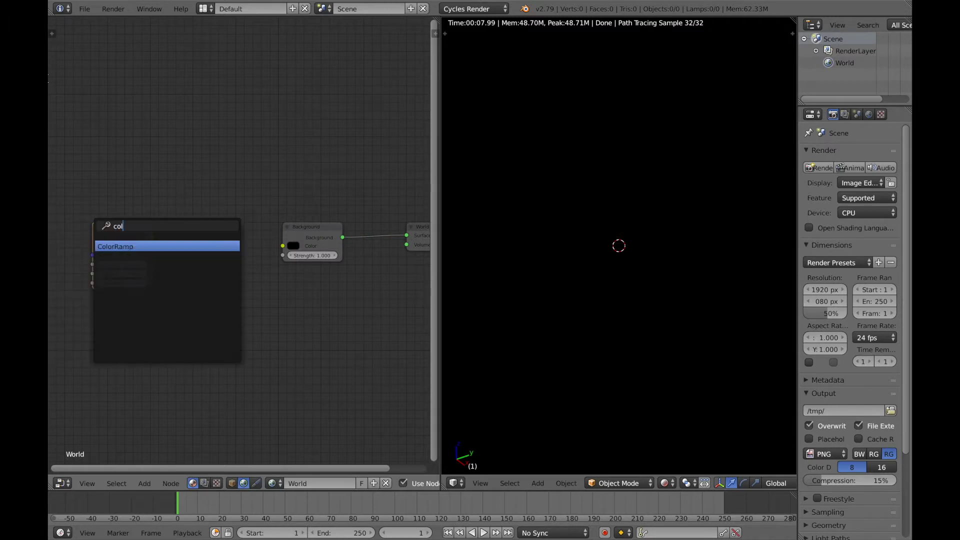
pyautogui.press('Return')
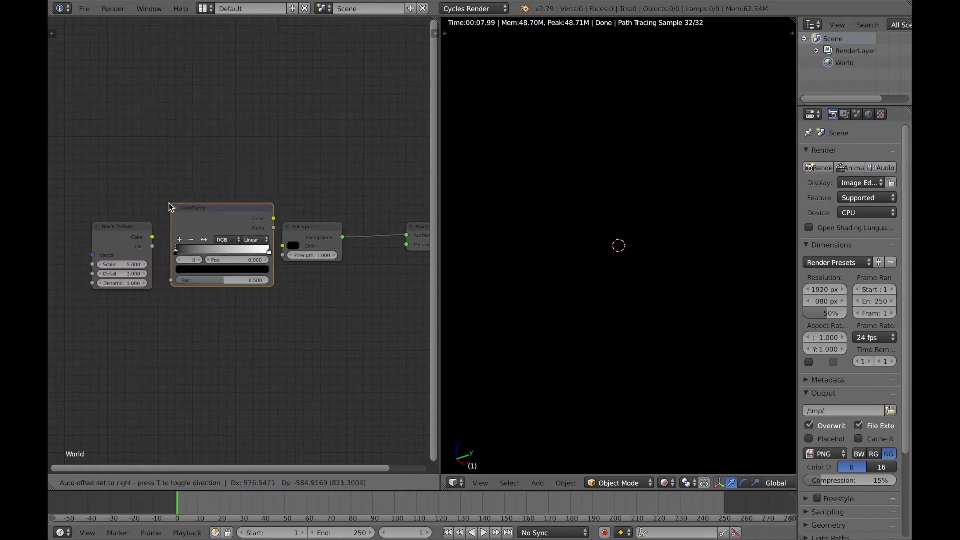
pyautogui.click(169, 202)
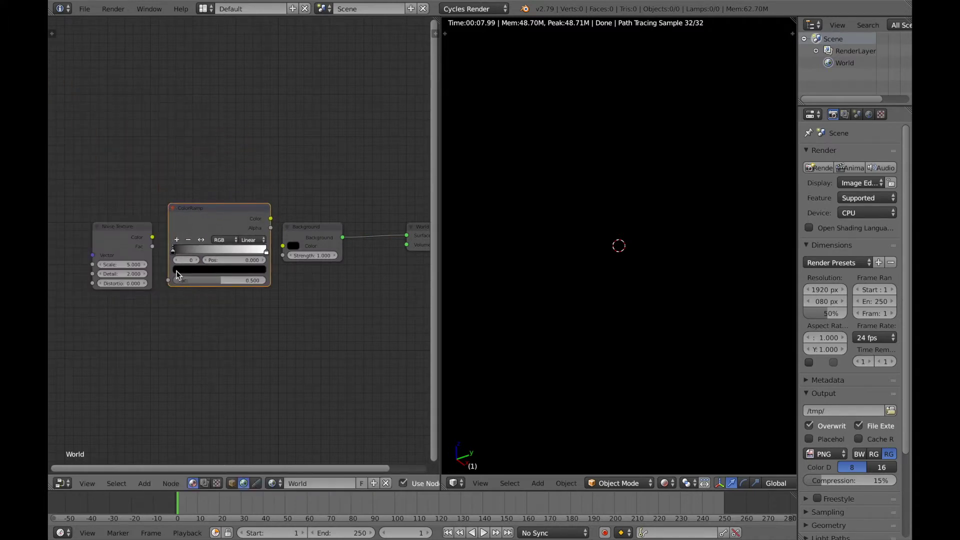
pyautogui.moveTo(153, 237); pyautogui.dragTo(168, 281)
pyautogui.moveTo(271, 220); pyautogui.dragTo(328, 236)
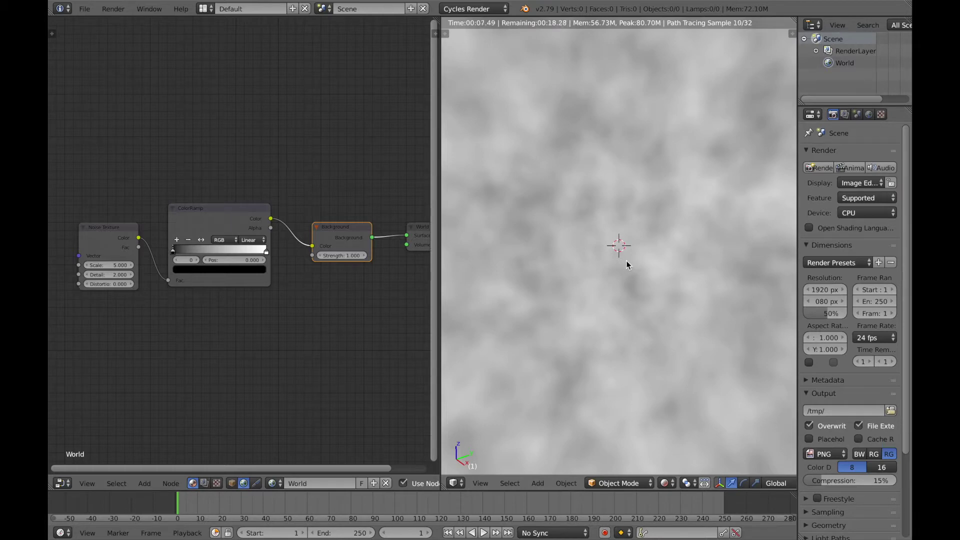
# - Set the Noise Texture's scale to 400 and check the finer noise in the rendered view
pyautogui.click(118, 265)
pyautogui.write('400')
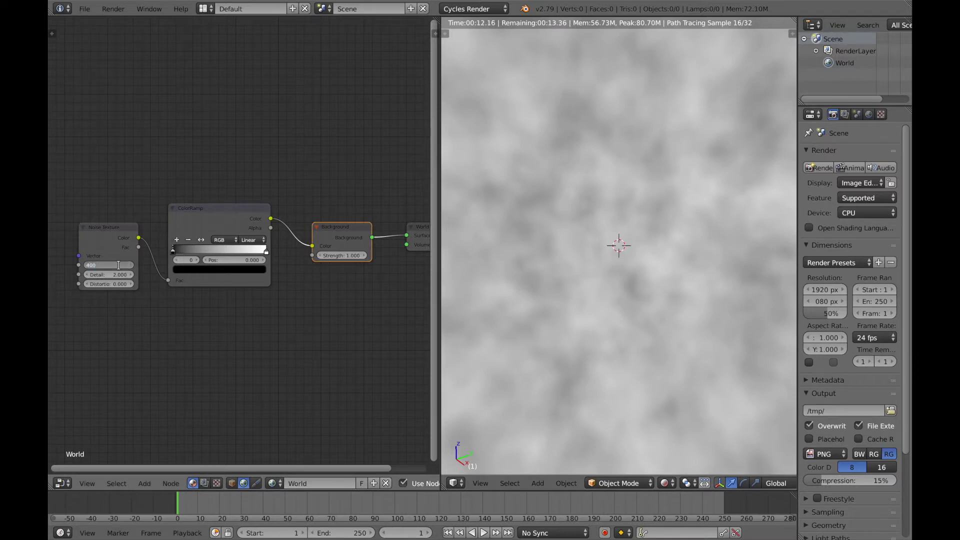
pyautogui.press('Return')
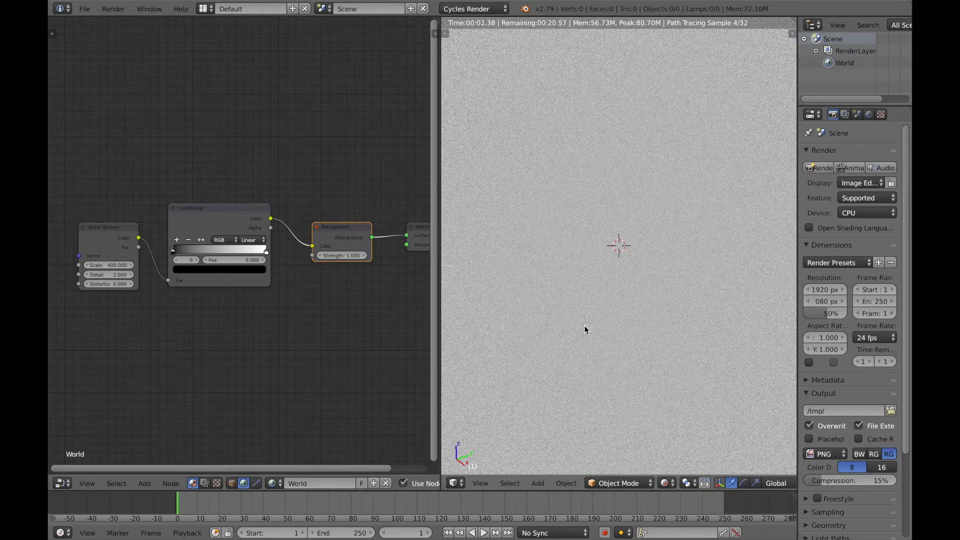
pyautogui.moveTo(582, 313); pyautogui.dragTo(583, 313, button='middle')
pyautogui.moveTo(560, 312); pyautogui.dragTo(561, 312, button='middle')
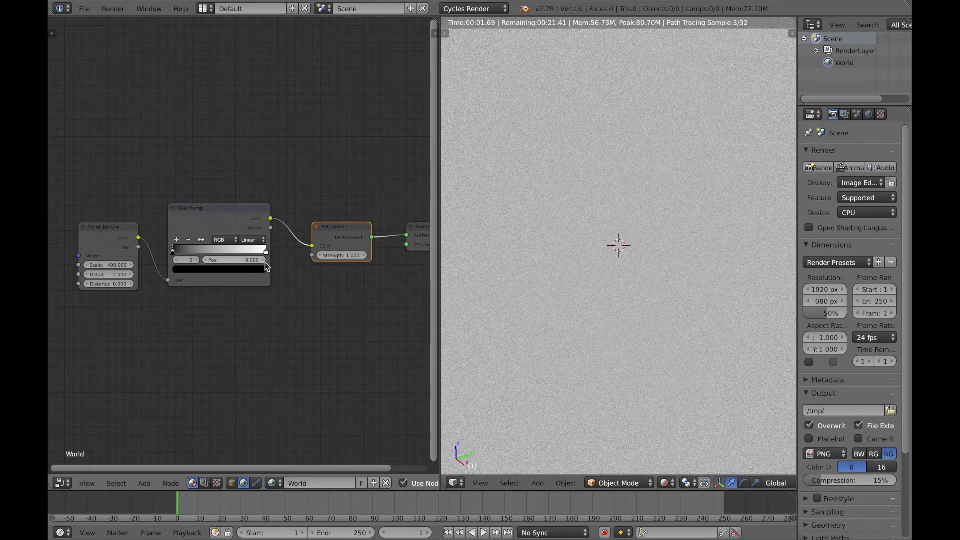
# - Move the ColorRamp's black stop to position 0.668 and bring the white stop in close to it
pyautogui.scroll(2, 265, 263)
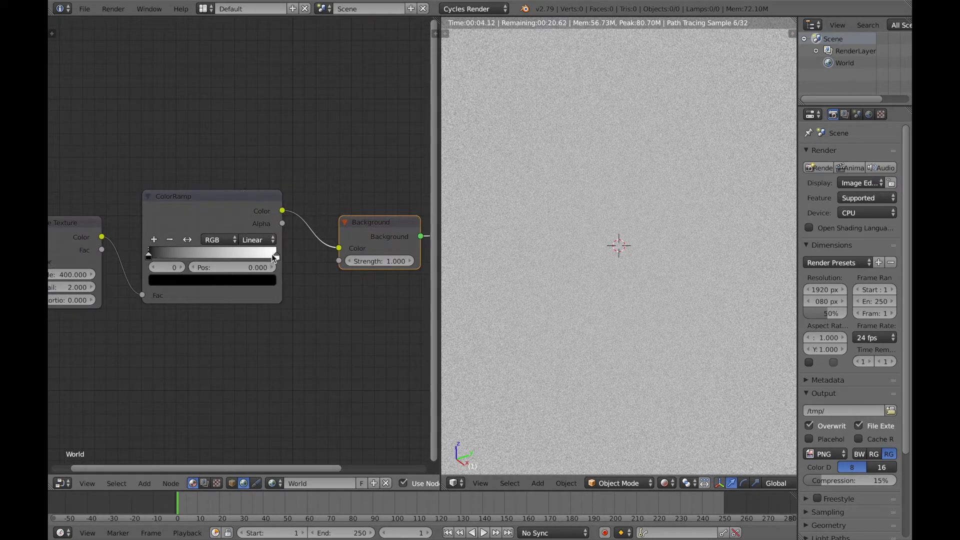
pyautogui.click(270, 258)
pyautogui.moveTo(268, 258)
pyautogui.mouseDown()
pyautogui.moveTo(231, 258)
pyautogui.moveTo(285, 257)
pyautogui.mouseUp()
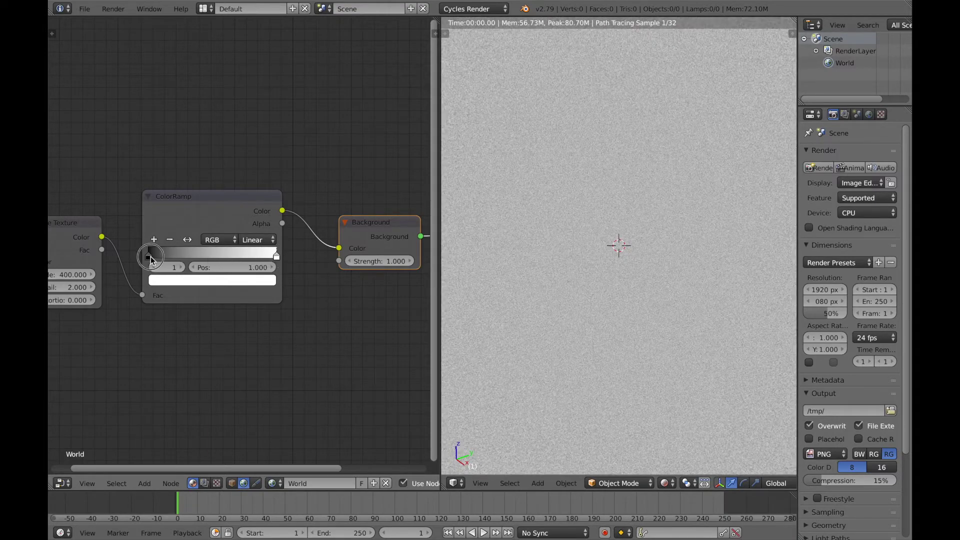
pyautogui.moveTo(150, 259); pyautogui.dragTo(236, 254)
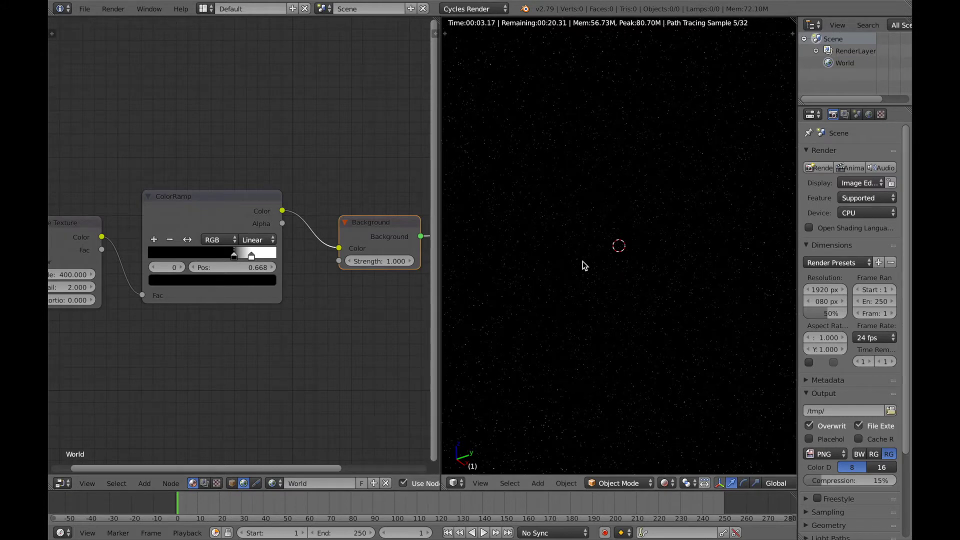
# - Inspect the rendered star background and try the ColorRamp's black stop at position 0.655
pyautogui.scroll(1, 587, 262)
pyautogui.scroll(1, 589, 263)
pyautogui.moveTo(652, 270); pyautogui.dragTo(600, 283, button='middle')
pyautogui.moveTo(234, 256); pyautogui.dragTo(227, 256)
pyautogui.moveTo(228, 253); pyautogui.dragTo(237, 254)
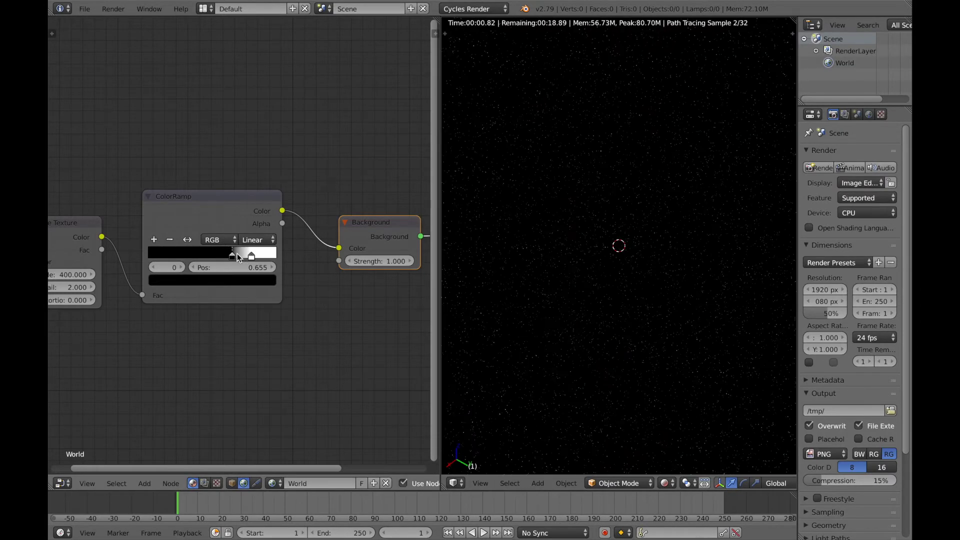
# - Try the ColorRamp's white stop at 0.855, return it closer to the black stop, and set the black stop to 0.702
pyautogui.moveTo(252, 255); pyautogui.dragTo(259, 255)
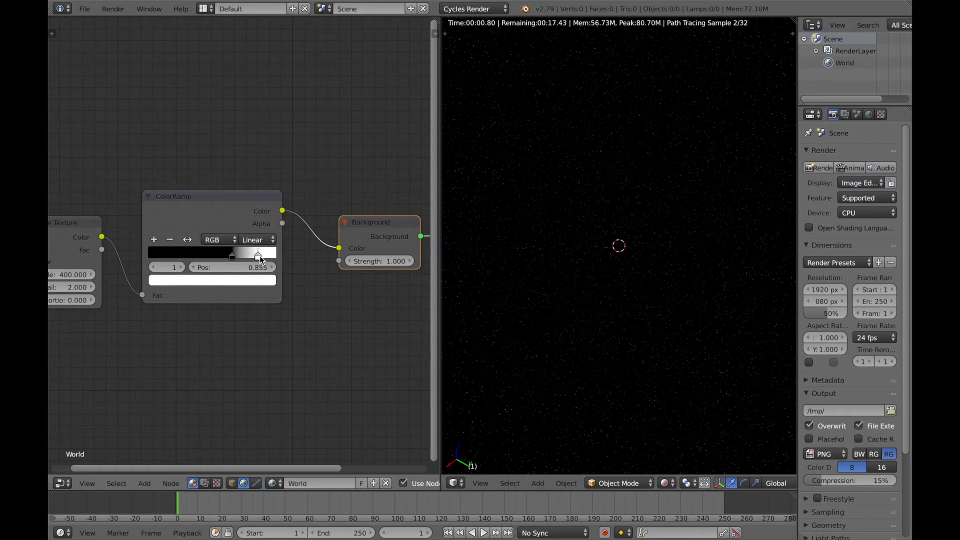
pyautogui.moveTo(260, 256); pyautogui.dragTo(236, 256)
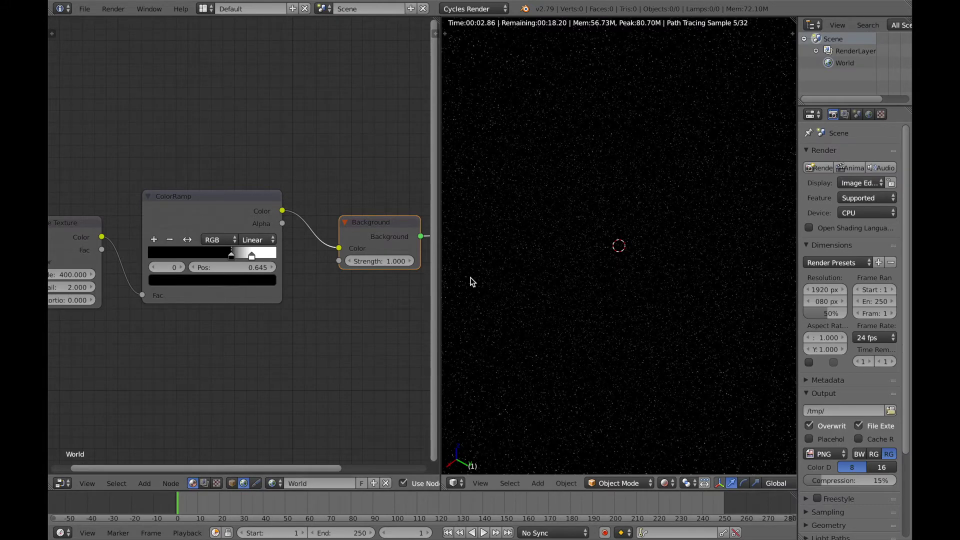
pyautogui.moveTo(236, 253); pyautogui.dragTo(243, 254)
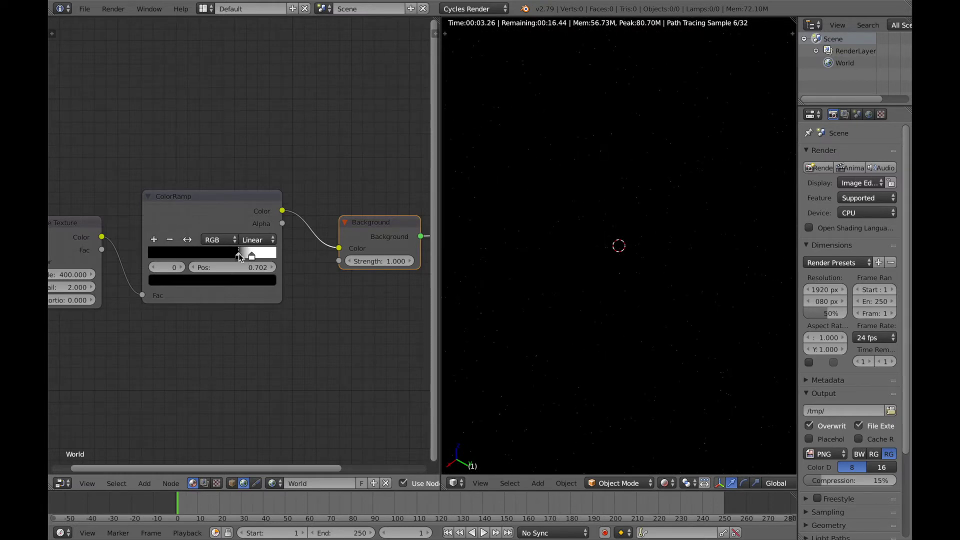
# - Switch the 3D view from rendered to solid shading and try to render the scene
pyautogui.hotkey('ctrl', 's')
pyautogui.click(559, 249)
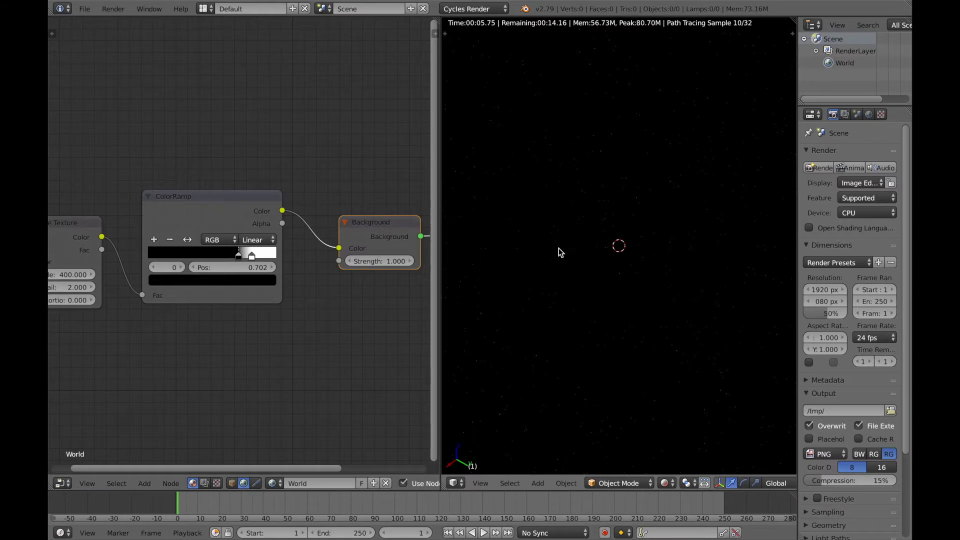
pyautogui.hotkey('shift', 'z')
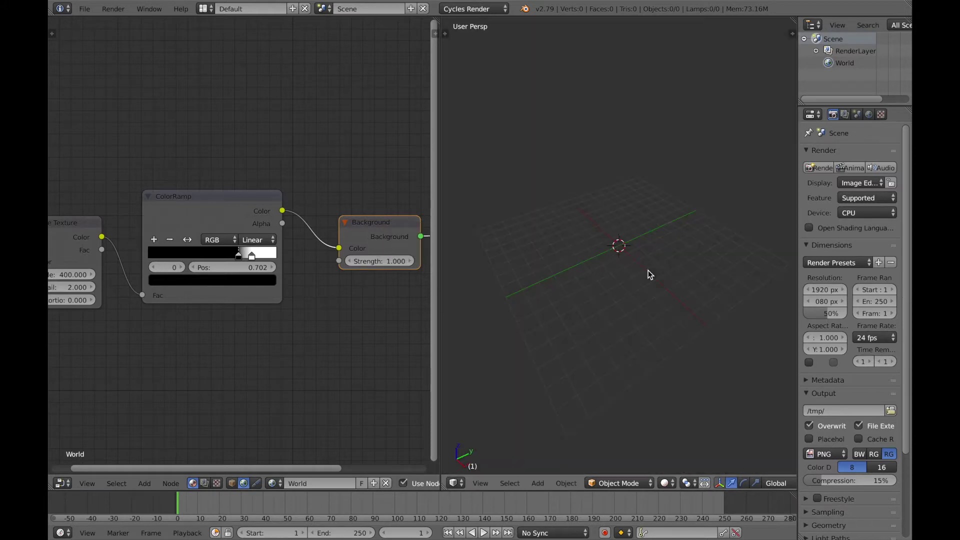
pyautogui.press('F12')
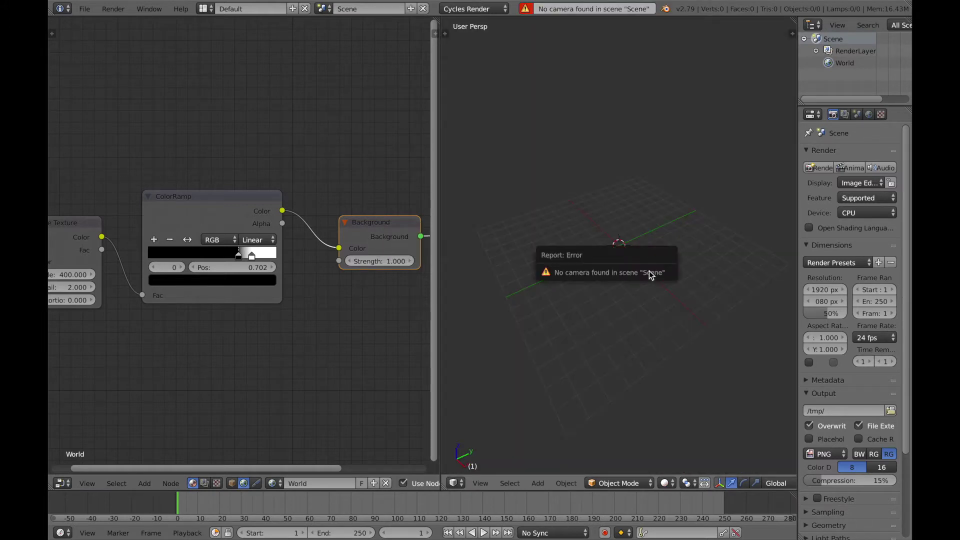
# - Add a camera and align it to the current 3D view
pyautogui.hotkey('shift', 'a')
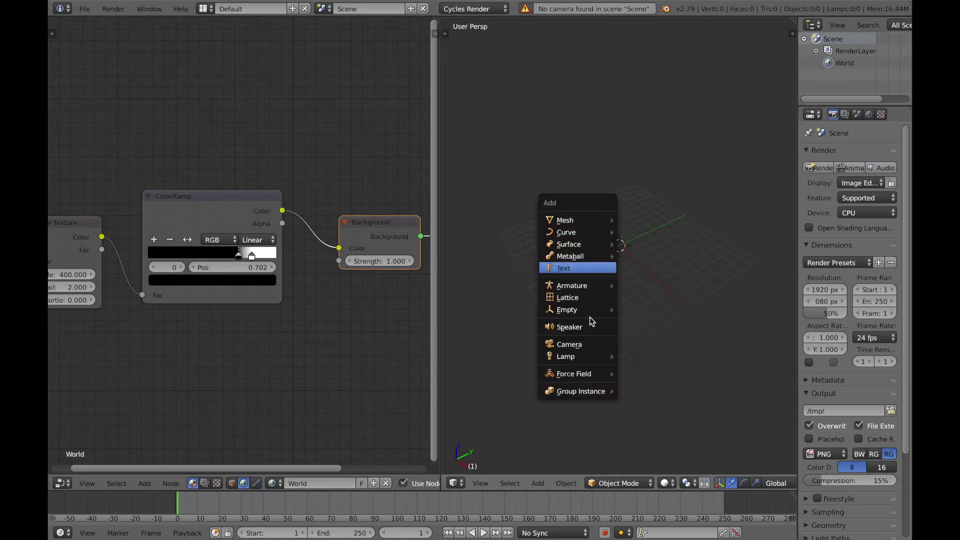
pyautogui.click(575, 345)
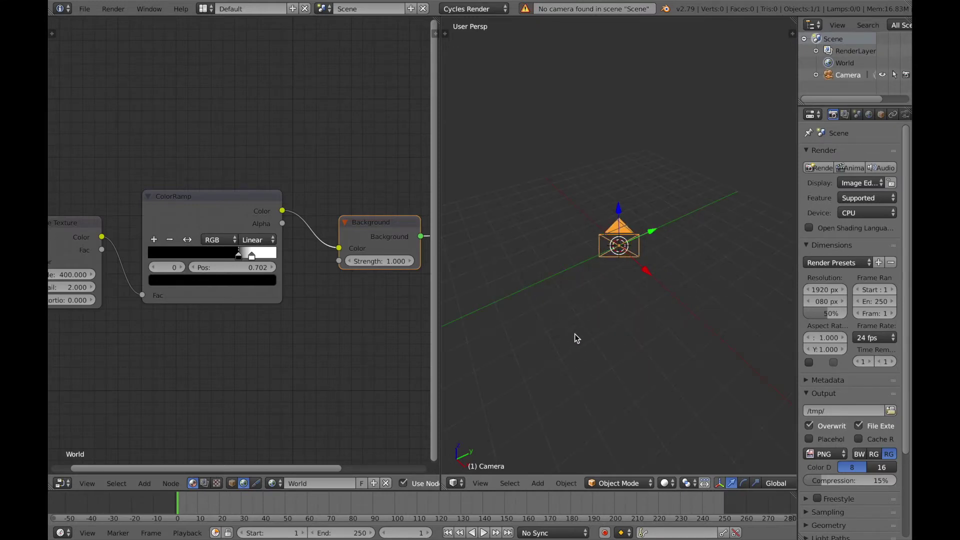
pyautogui.press('KP_0')
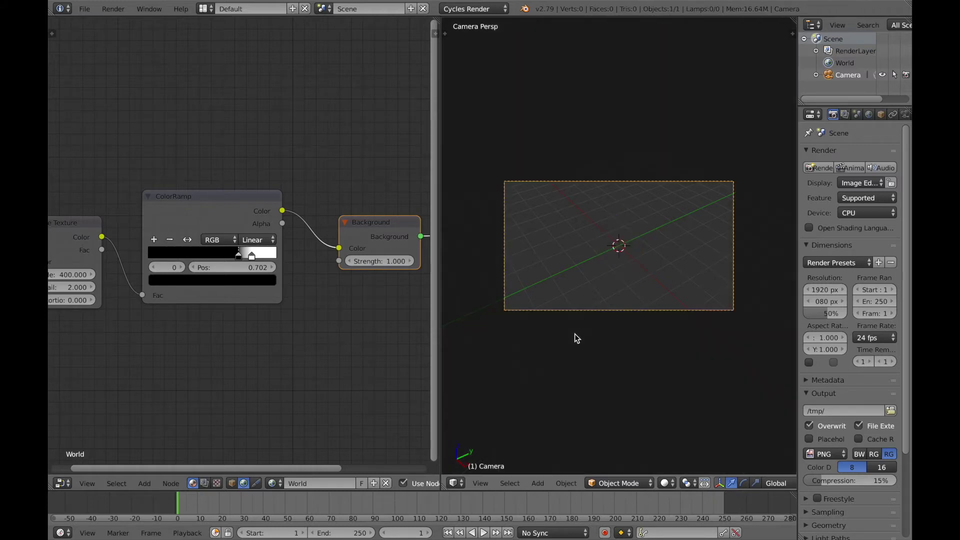
# - Render the camera view, examine the star distribution in the rendered image, and return to the node editor
pyautogui.press('F12')
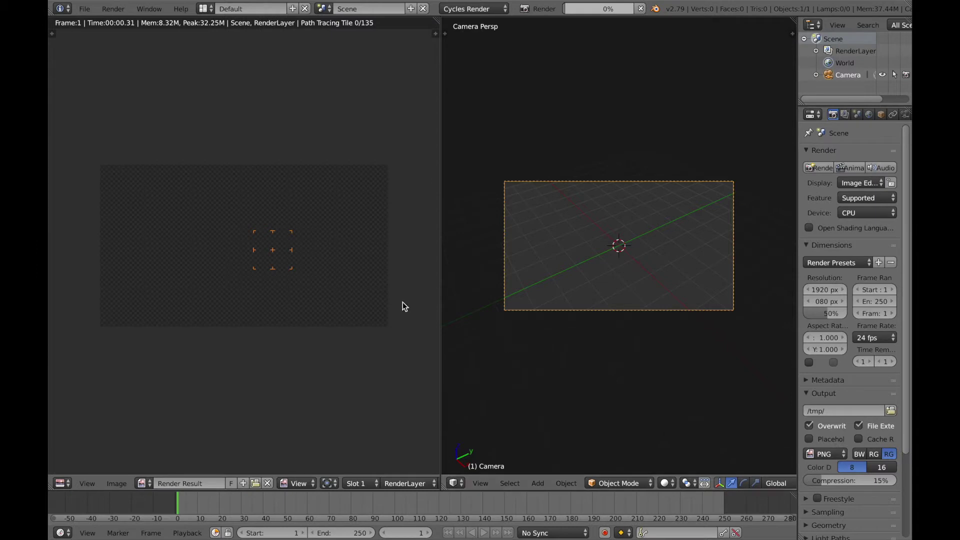
pyautogui.scroll(1, 211, 314)
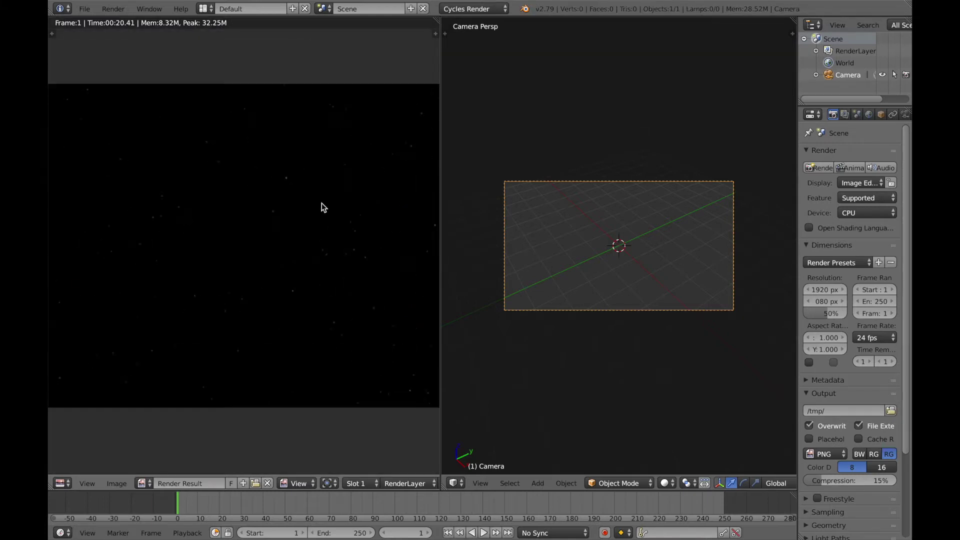
pyautogui.scroll(3, 322, 203)
pyautogui.scroll(-2, 322, 205)
pyautogui.scroll(-1, 325, 214)
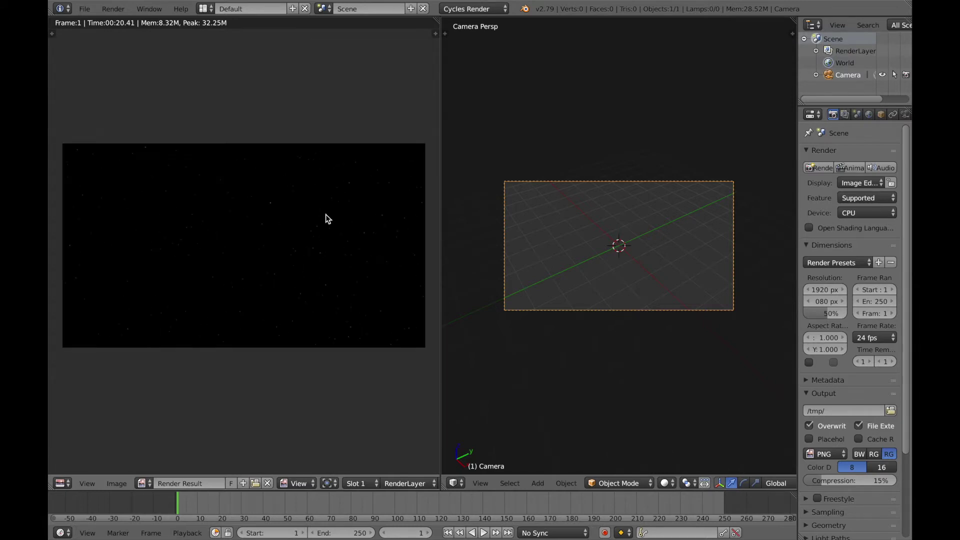
pyautogui.press('Escape')
pyautogui.scroll(-1, 318, 254)
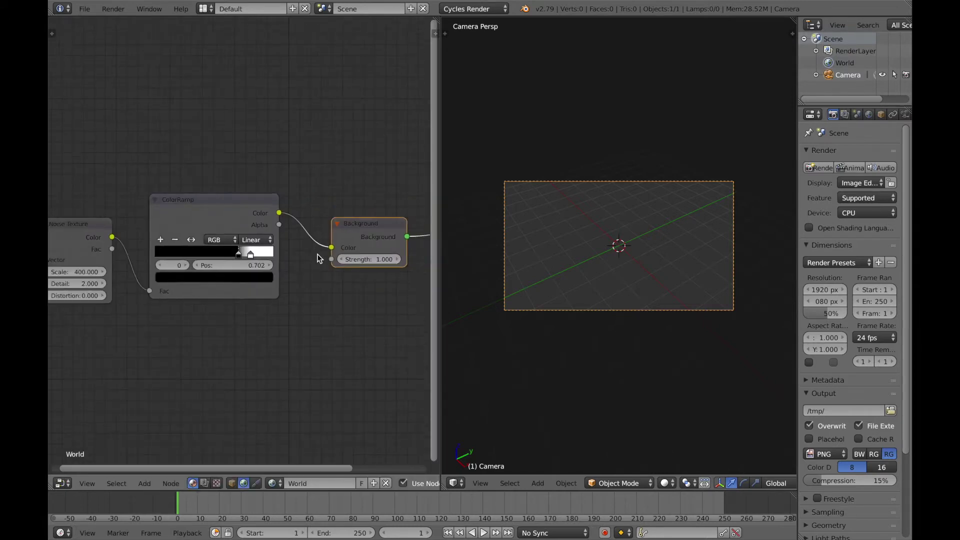
# - Add a mesh plane and scale it up well beyond the extent of the floor grid
pyautogui.moveTo(602, 294)
pyautogui.mouseDown(button='middle')
pyautogui.moveTo(625, 271)
pyautogui.moveTo(613, 280)
pyautogui.mouseUp(button='middle')
pyautogui.scroll(-3, 625, 272)
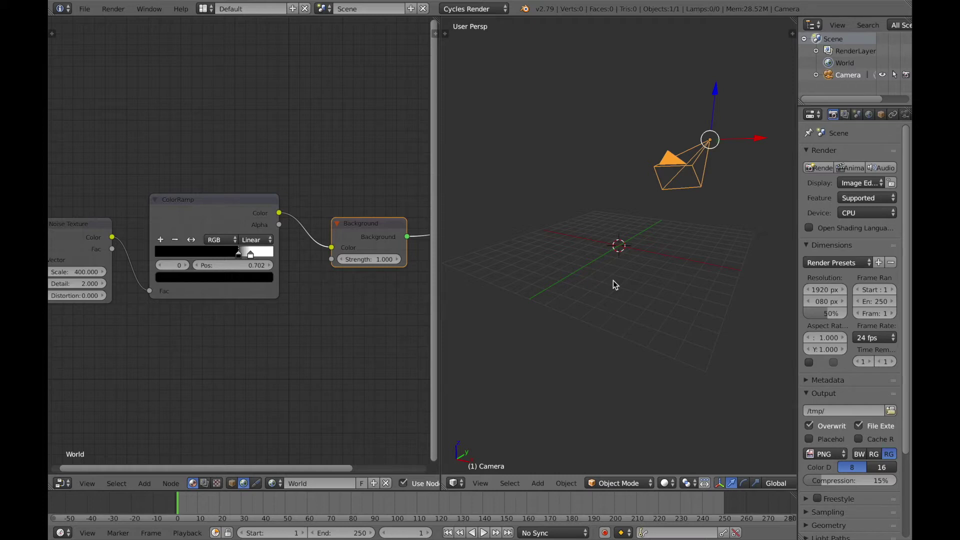
pyautogui.moveTo(613, 281); pyautogui.dragTo(637, 281, button='middle')
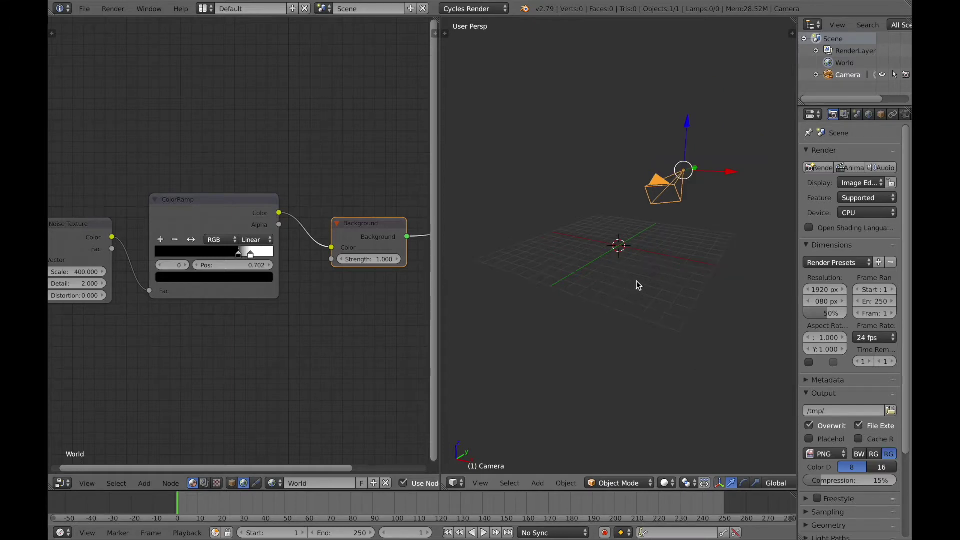
pyautogui.scroll(2, 662, 261)
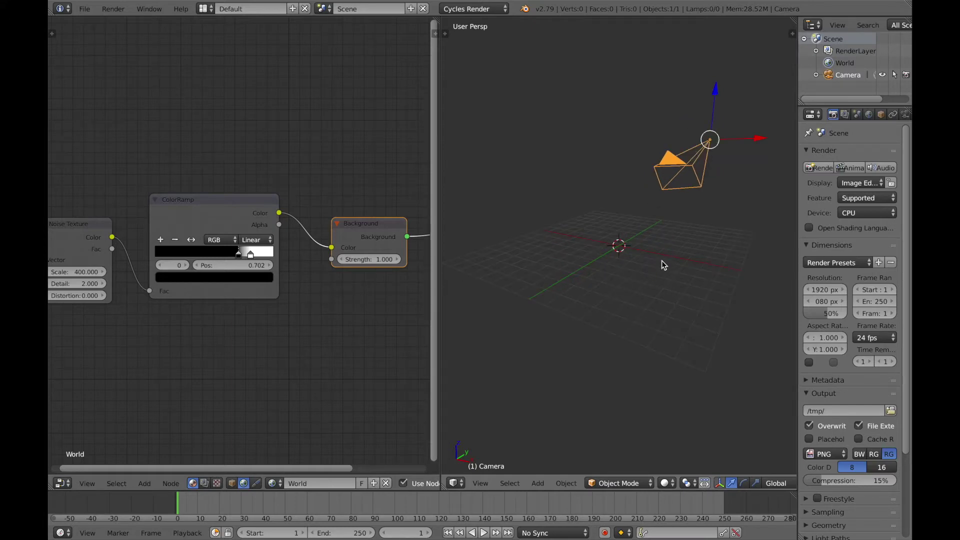
pyautogui.moveTo(662, 261); pyautogui.dragTo(666, 227, button='middle')
pyautogui.hotkey('shift', 'a')
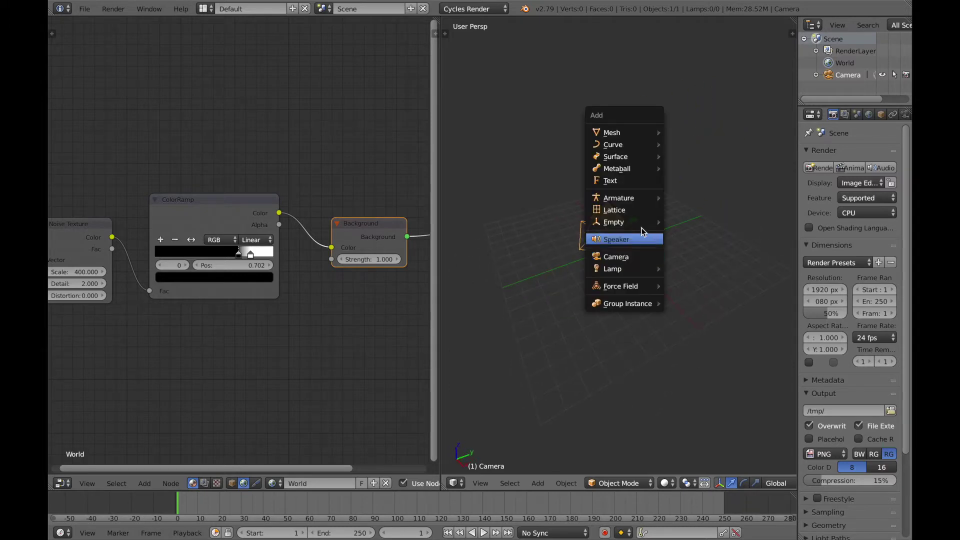
pyautogui.moveTo(629, 134)
pyautogui.click(676, 134)
pyautogui.scroll(1, 639, 205)
pyautogui.scroll(-4, 630, 205)
pyautogui.press('s')
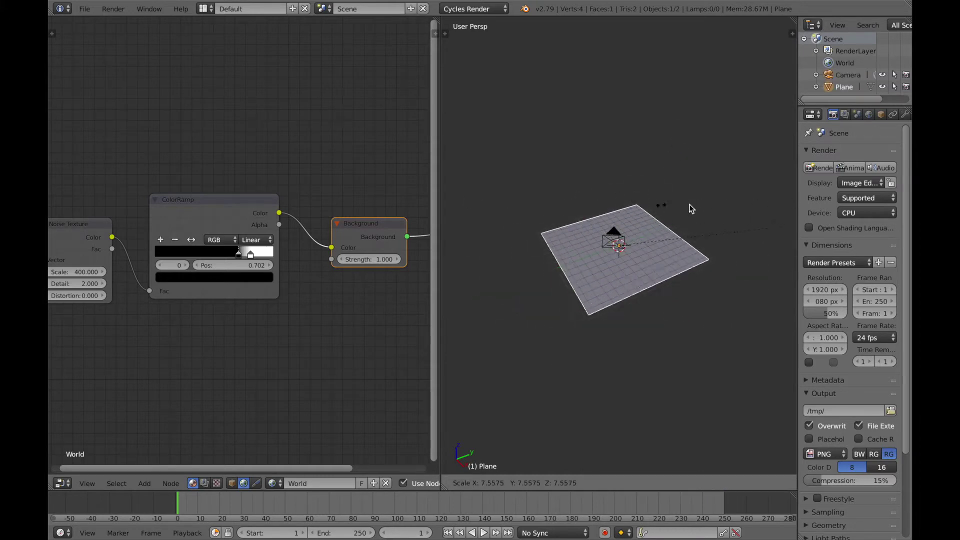
pyautogui.click(620, 203)
# - Raise the large plane along the Z axis until it sits above the camera
pyautogui.moveTo(588, 256); pyautogui.dragTo(621, 215, button='middle')
pyautogui.scroll(-3, 634, 246)
pyautogui.moveTo(621, 209); pyautogui.dragTo(621, 139)
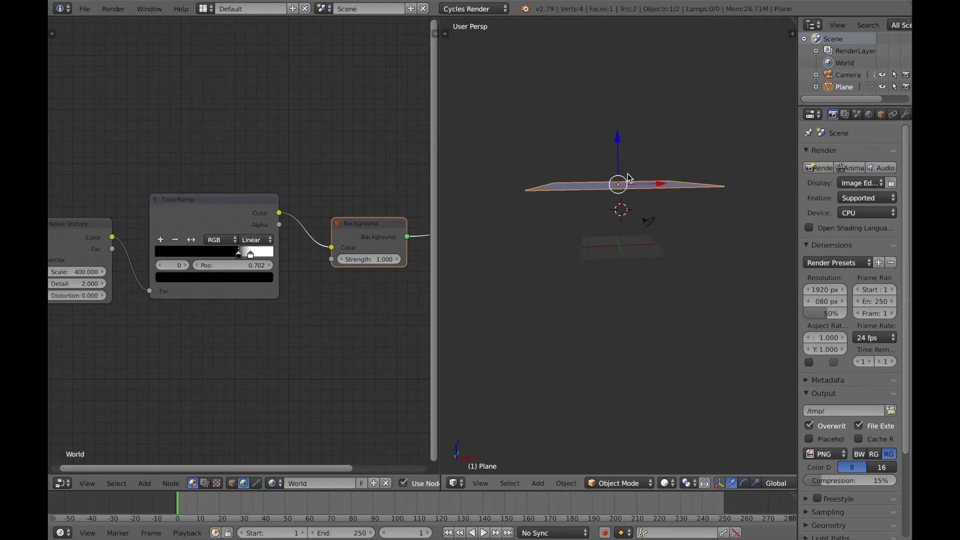
pyautogui.scroll(8, 625, 212)
pyautogui.moveTo(658, 209); pyautogui.dragTo(592, 231, button='middle')
pyautogui.scroll(-5, 596, 226)
pyautogui.scroll(-6, 597, 224)
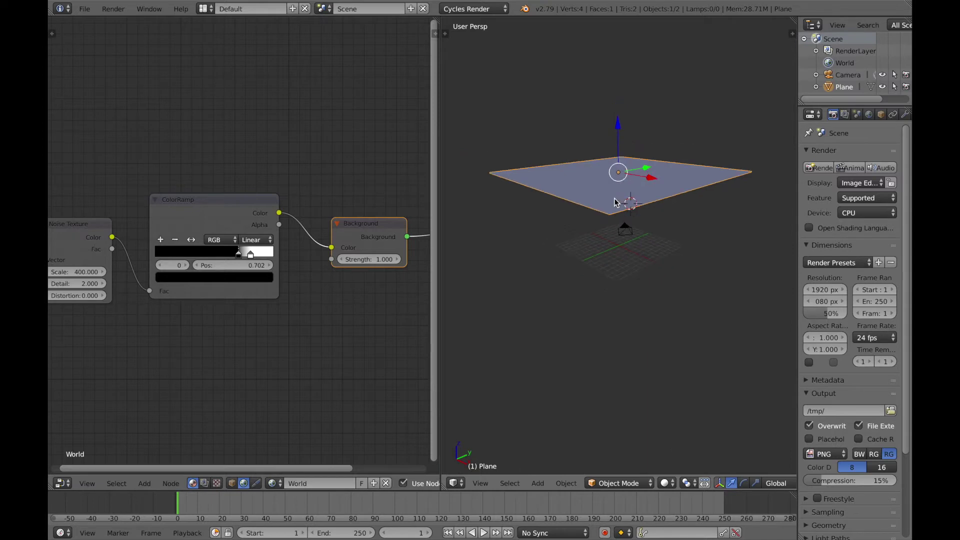
pyautogui.moveTo(607, 215); pyautogui.dragTo(632, 210, button='middle')
# - Enter Edit Mode and subdivide the whole plane five times into a 32 by 32 grid of faces
pyautogui.press('Tab')
pyautogui.press('w')
pyautogui.moveTo(659, 182); pyautogui.dragTo(650, 247, button='middle')
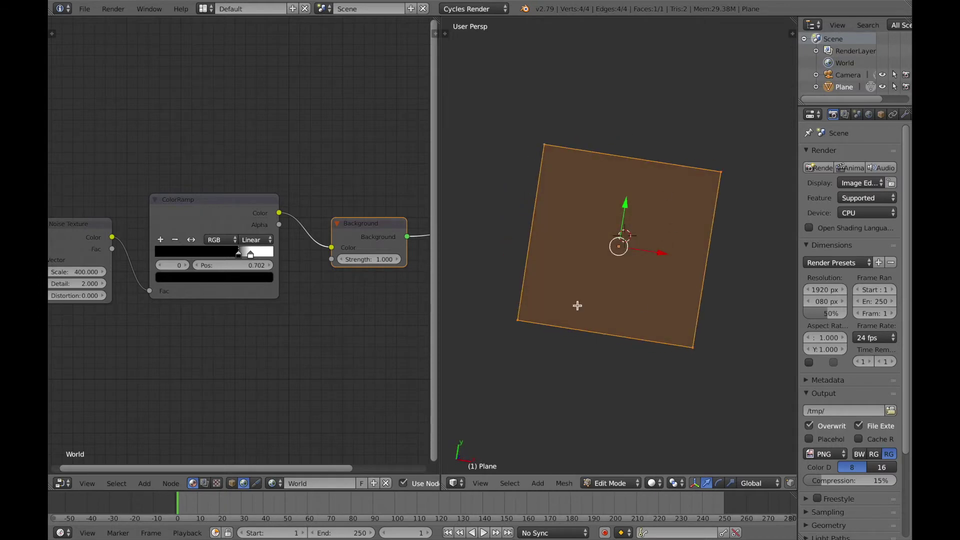
pyautogui.press('w')
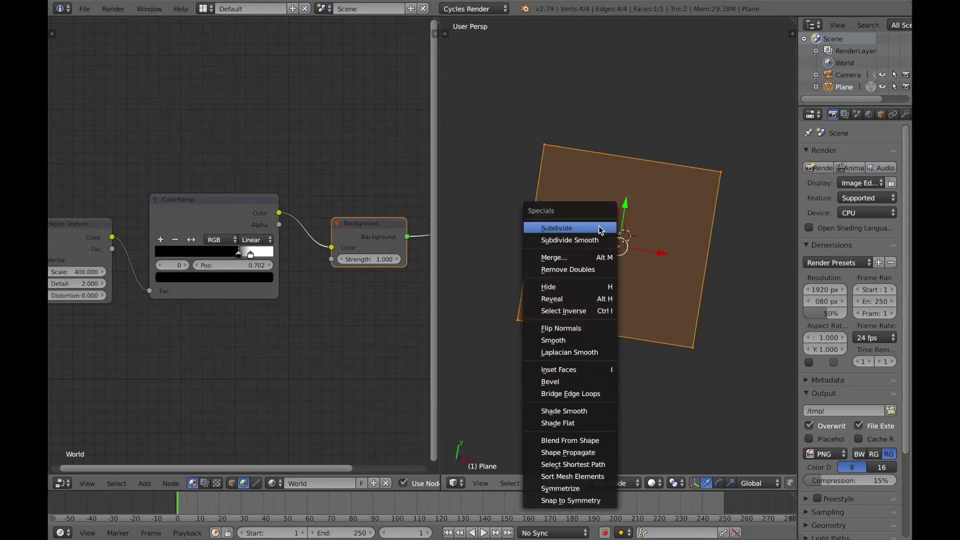
pyautogui.click(599, 228)
pyautogui.press('w')
pyautogui.click(599, 228)
pyautogui.press('w')
pyautogui.click(599, 227)
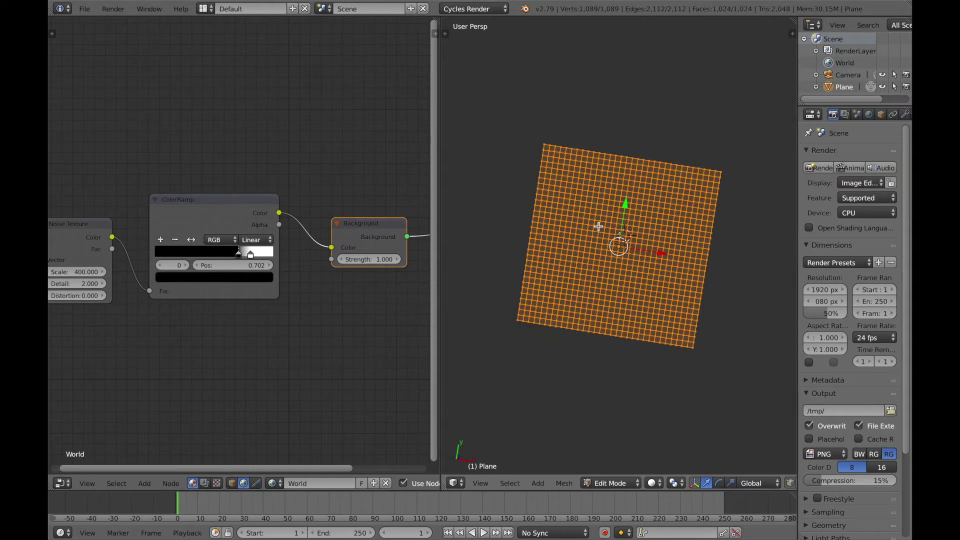
# - Try one more subdivision of the plane's mesh and undo it
pyautogui.press('w')
pyautogui.press('w')
pyautogui.click(589, 206)
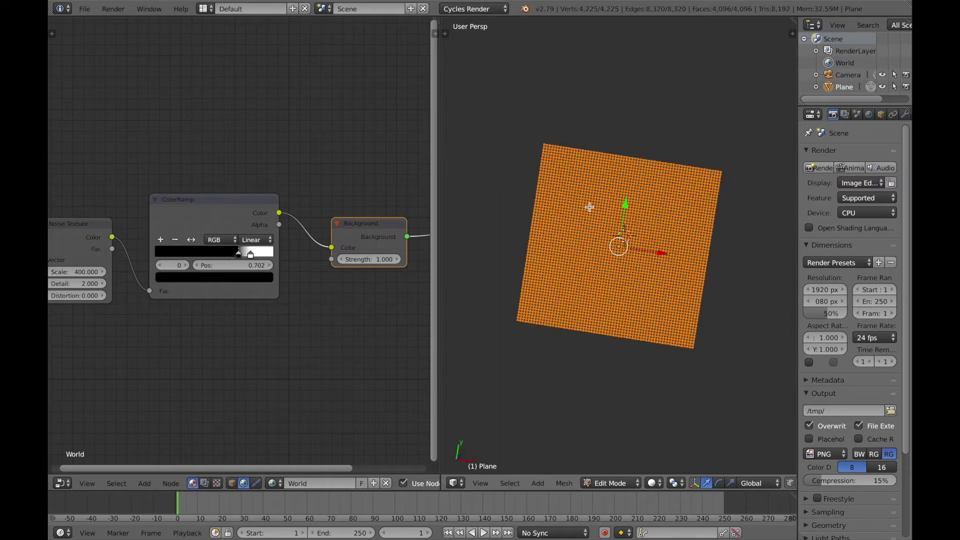
pyautogui.press('t')
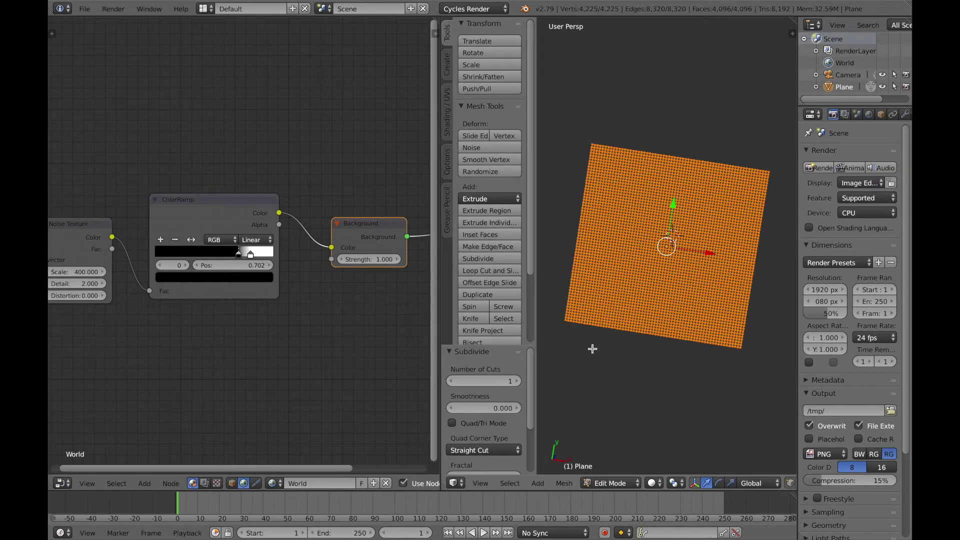
pyautogui.press('t')
pyautogui.hotkey('ctrl', 'z')
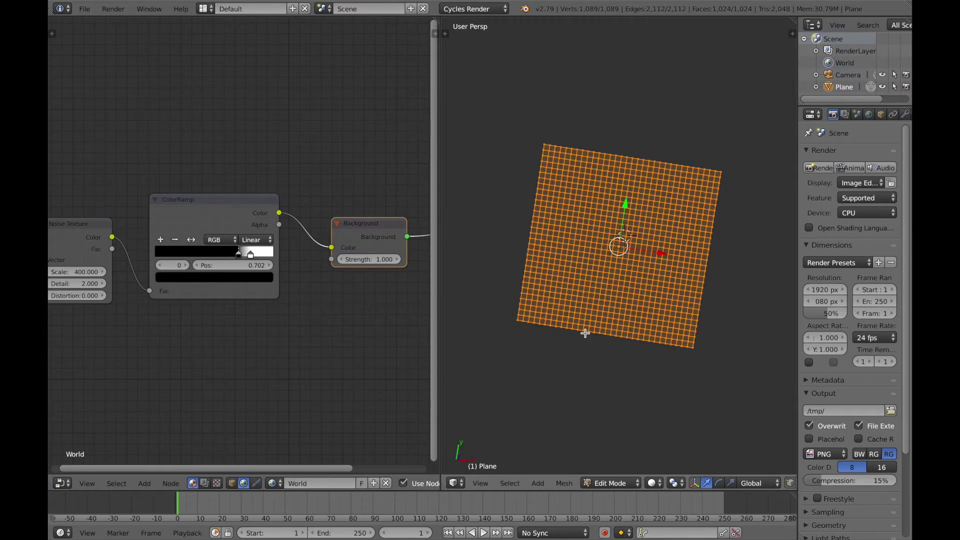
pyautogui.press('Tab')
pyautogui.press('Tab')
# - Warp the entire plane mesh around the 3D cursor in the front orthographic view
pyautogui.moveTo(594, 314); pyautogui.dragTo(600, 268, button='middle')
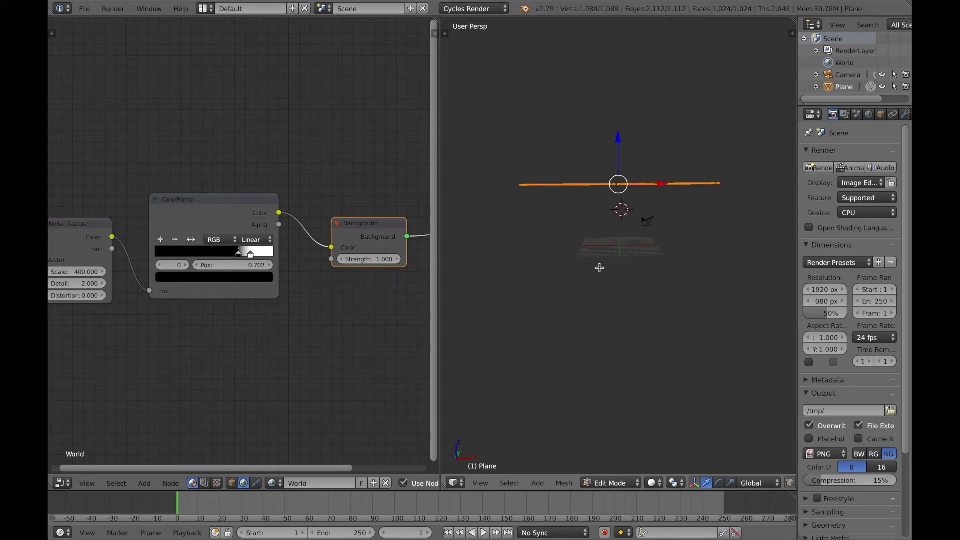
pyautogui.press('KP_5')
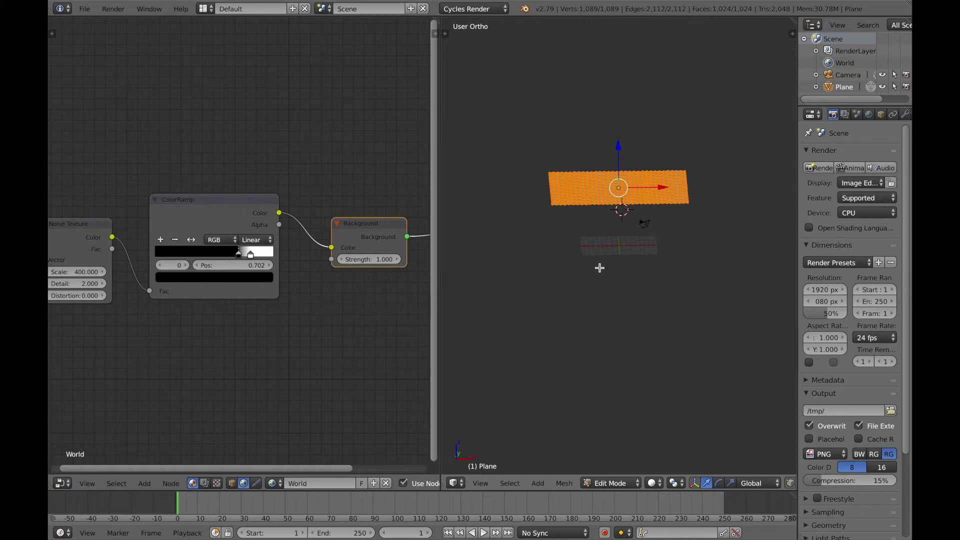
pyautogui.press('KP_1')
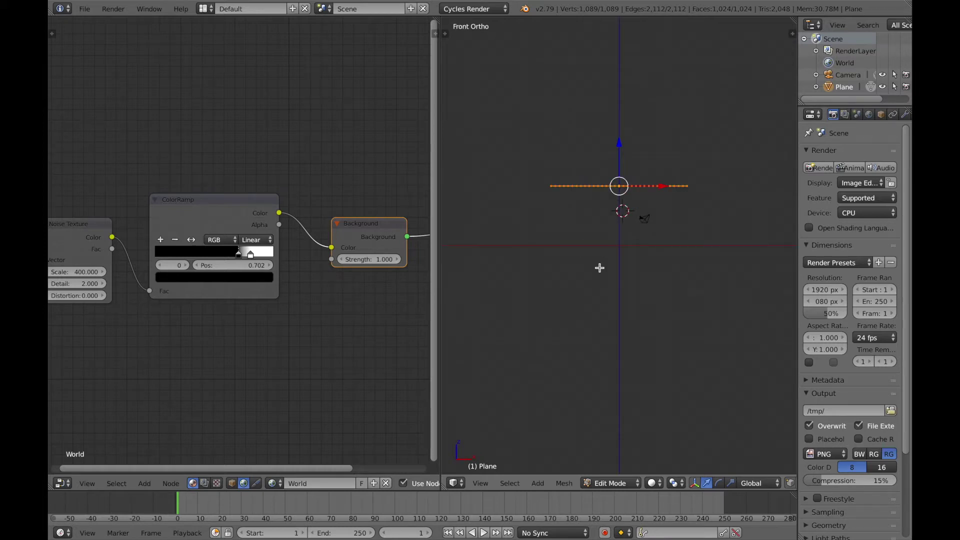
pyautogui.press('KP_3')
pyautogui.press('KP_1')
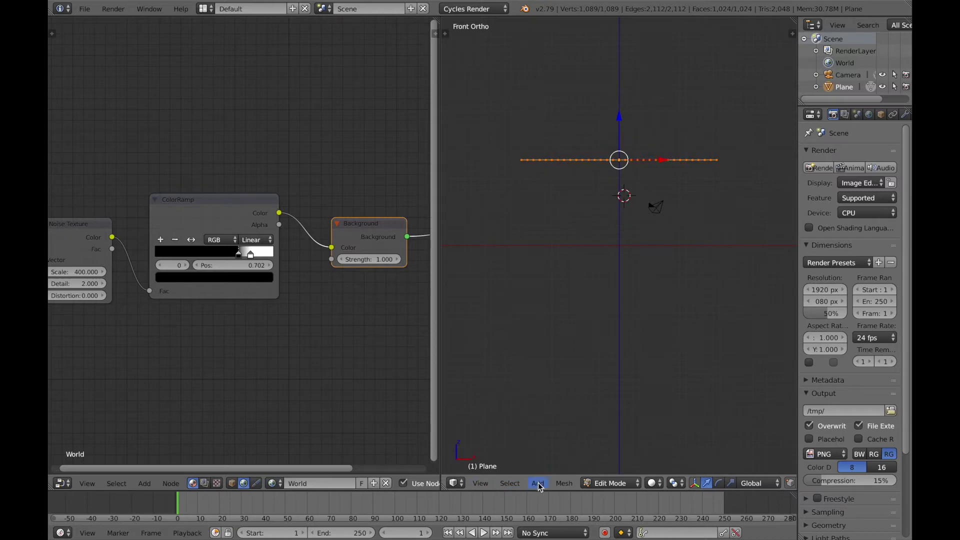
pyautogui.click(570, 484)
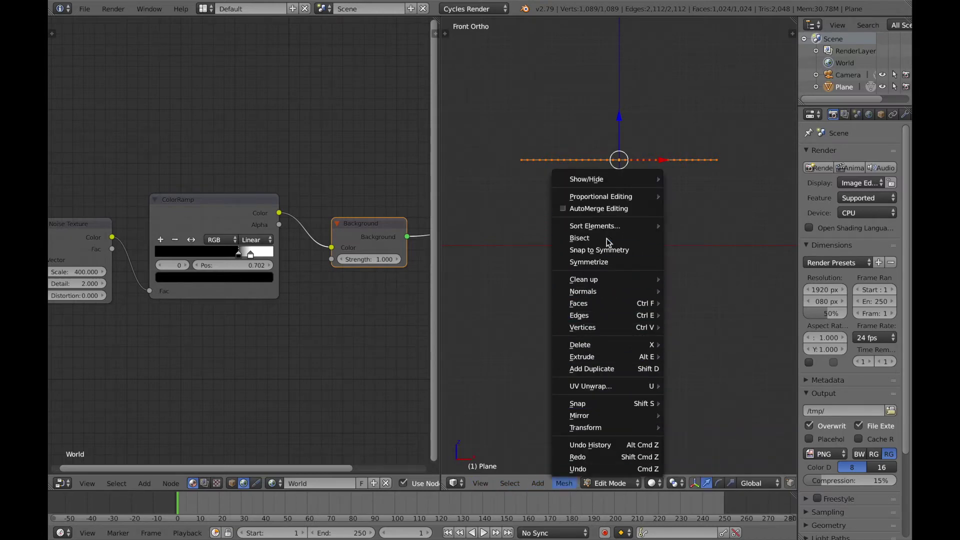
pyautogui.moveTo(610, 428)
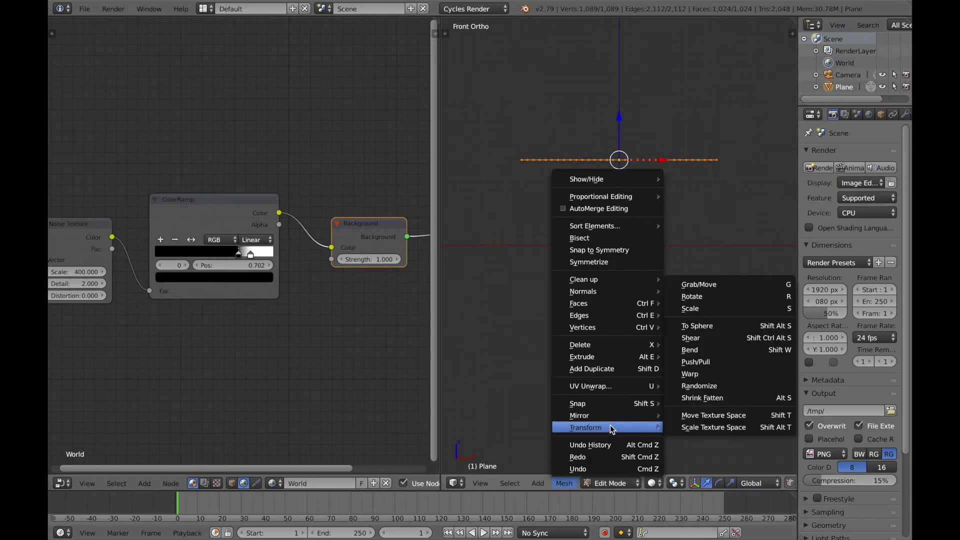
pyautogui.click(693, 373)
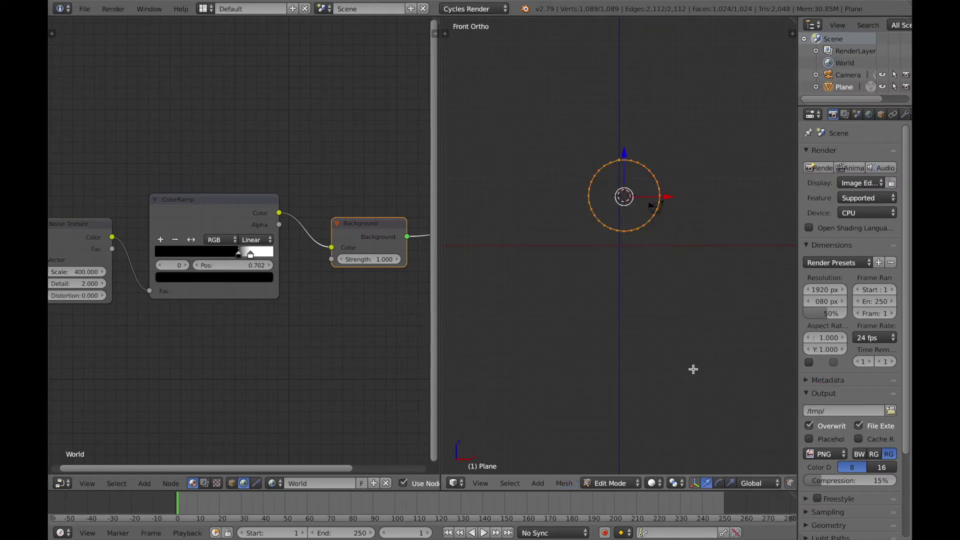
# - Adjust the Warp angle, trying 150° first and then setting it to 165° for an open arch
pyautogui.press('t')
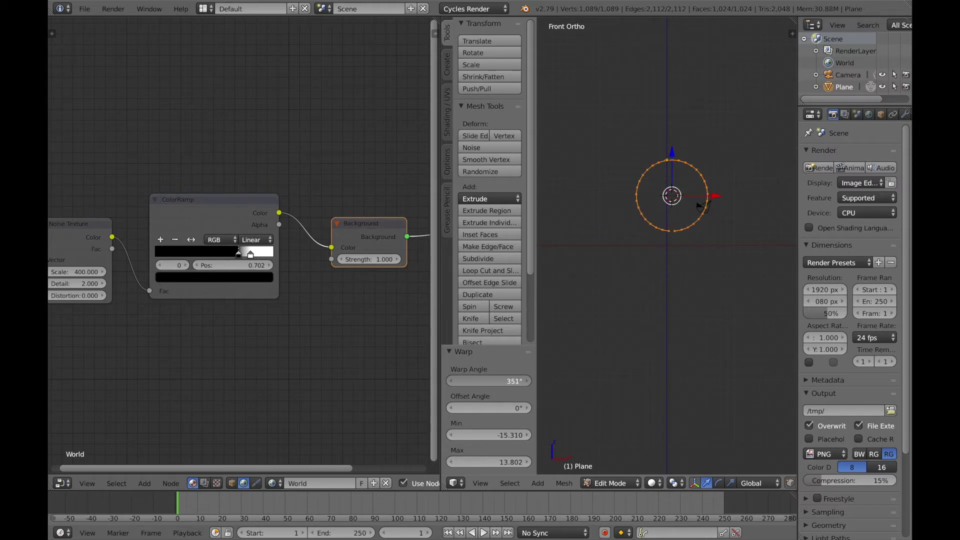
pyautogui.click(509, 381)
pyautogui.write('150')
pyautogui.press('Return')
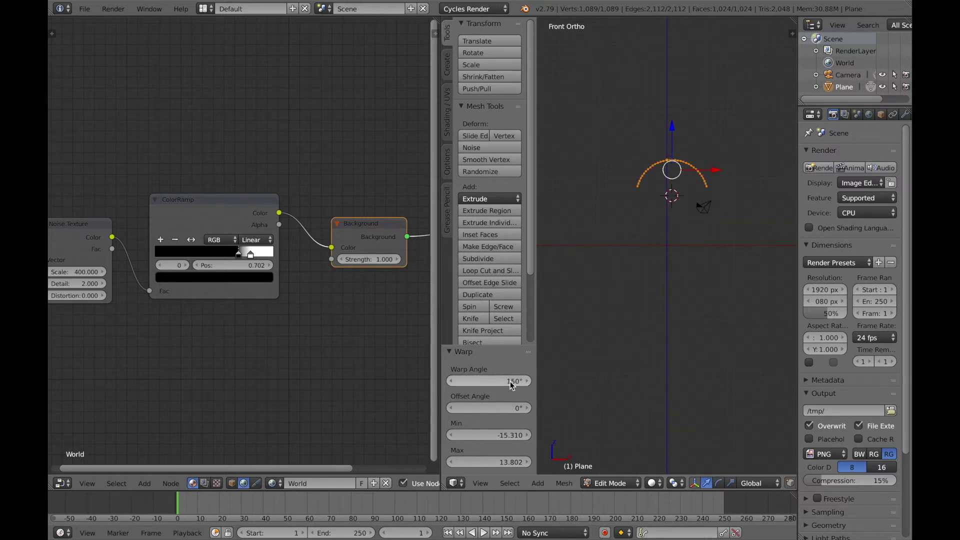
pyautogui.scroll(4, 681, 220)
pyautogui.scroll(-1, 681, 220)
pyautogui.click(490, 381)
pyautogui.write('1')
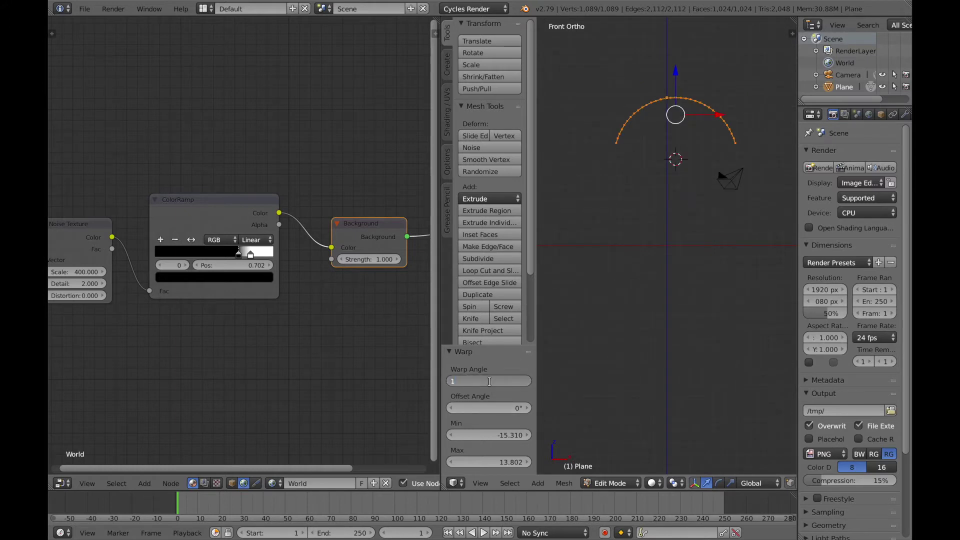
pyautogui.write('65')
pyautogui.press('Return')
pyautogui.scroll(1, 712, 234)
pyautogui.scroll(-1, 711, 234)
# - Scale the arched mesh along the global Y axis to a little over half its length
pyautogui.moveTo(697, 233); pyautogui.dragTo(642, 260, button='middle')
pyautogui.scroll(-1, 642, 261)
pyautogui.moveTo(704, 248); pyautogui.dragTo(680, 279, button='middle')
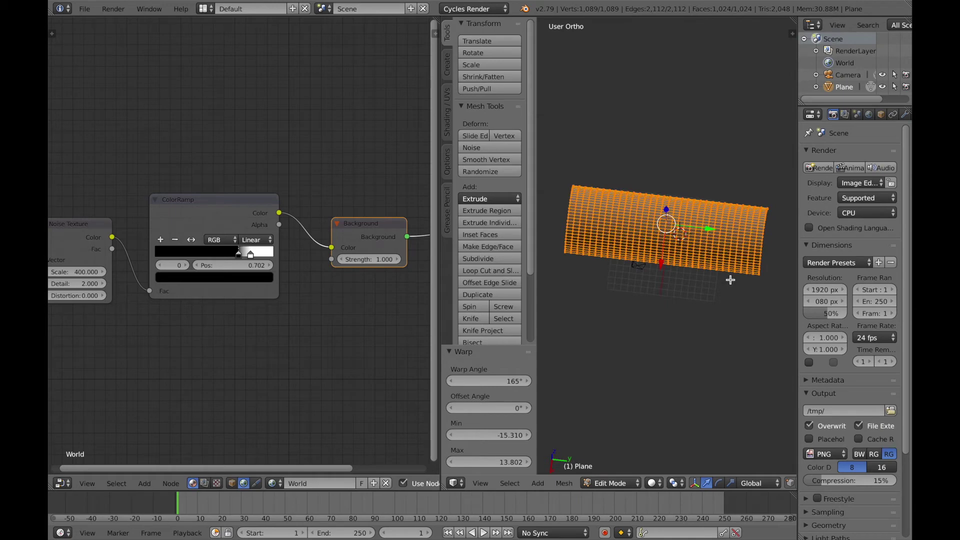
pyautogui.press('s')
pyautogui.press('x')
pyautogui.press('y')
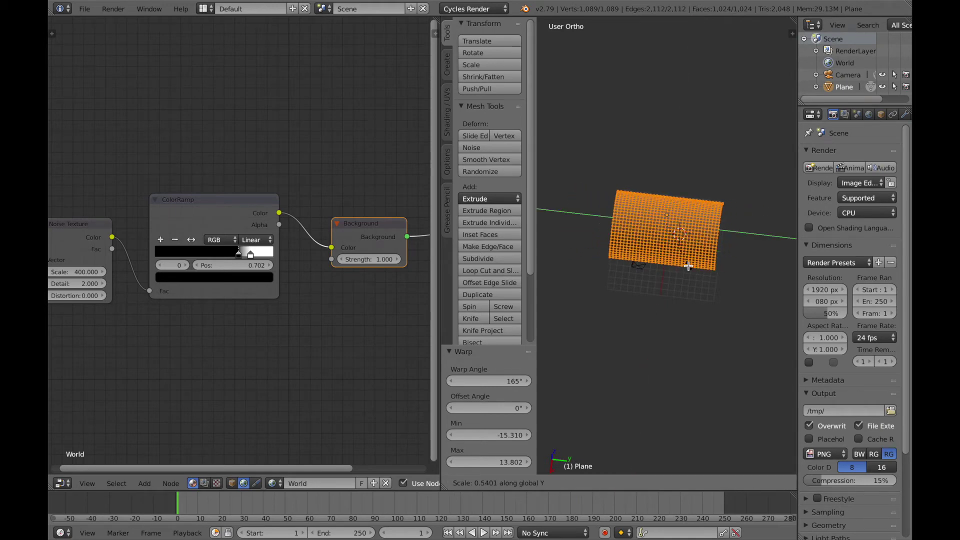
pyautogui.click(695, 268)
# - Return to Object Mode, scale the whole arch up by about 1.82 and shade it smooth
pyautogui.moveTo(695, 269); pyautogui.dragTo(713, 260, button='middle')
pyautogui.press('Tab')
pyautogui.press('s')
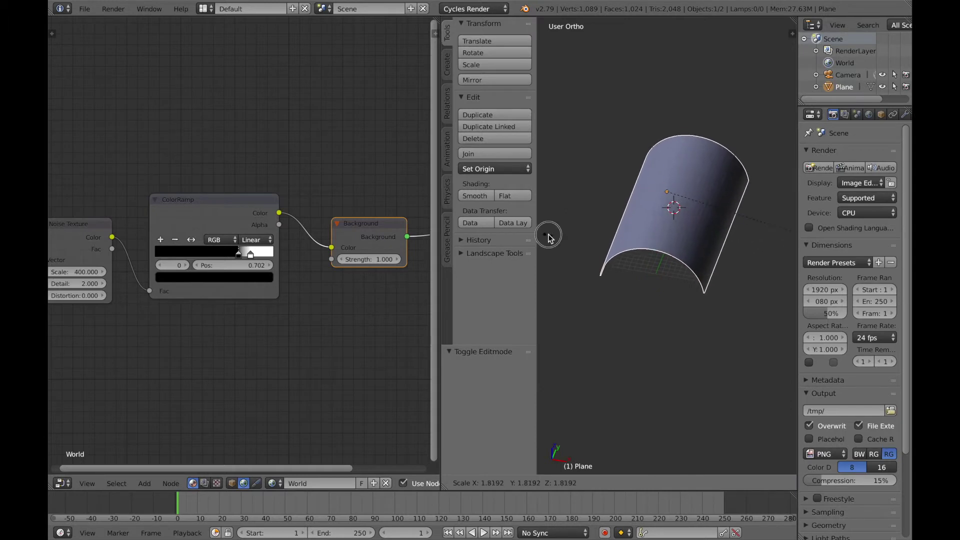
pyautogui.click(549, 235)
pyautogui.click(474, 196)
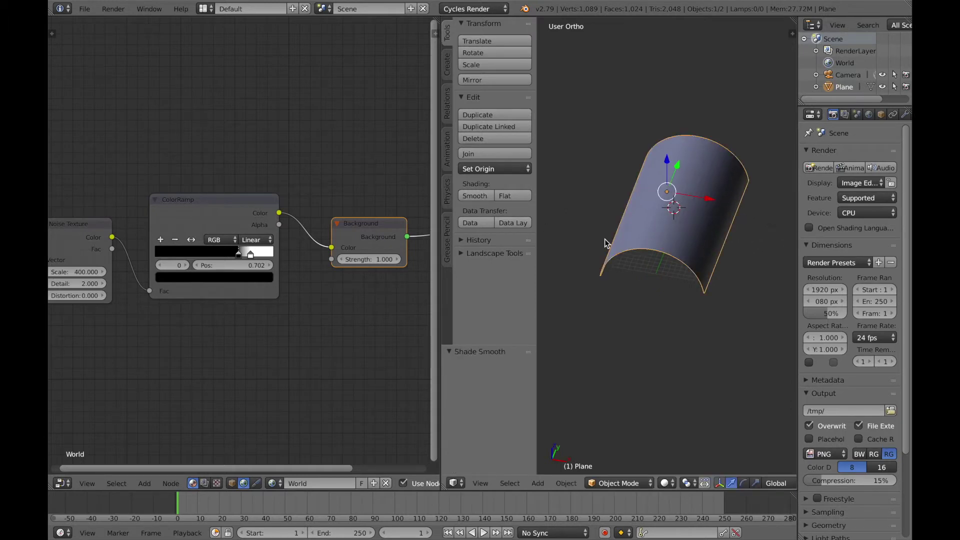
# - Widen the arch by scaling it along the X axis, using a perspective view with the tool shelf hidden
pyautogui.press('KP_5')
pyautogui.moveTo(652, 281); pyautogui.dragTo(663, 261, button='middle')
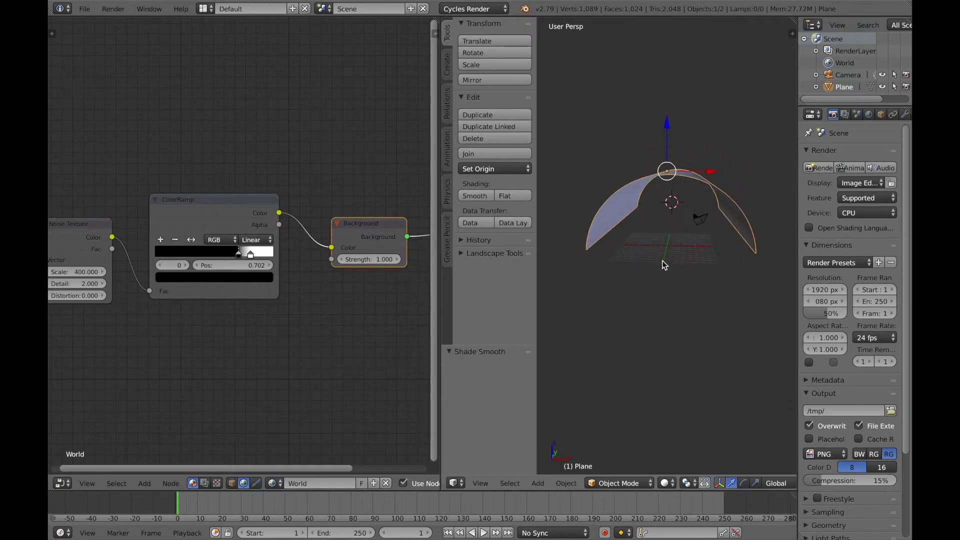
pyautogui.press('t')
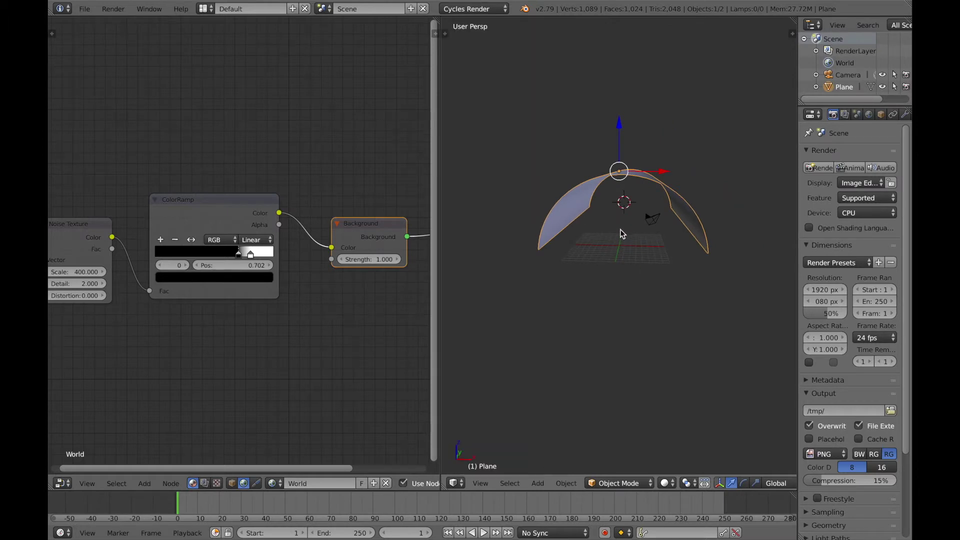
pyautogui.scroll(5, 617, 268)
pyautogui.moveTo(617, 268); pyautogui.dragTo(580, 286, button='middle')
pyautogui.scroll(-5, 580, 282)
pyautogui.moveTo(624, 280); pyautogui.dragTo(662, 272, button='middle')
pyautogui.press('s')
pyautogui.press('x')
pyautogui.click(730, 264)
# - Align the camera to a view looking up from beneath the arch and enable Border in the render dimensions
pyautogui.moveTo(730, 264); pyautogui.dragTo(664, 193, button='middle')
pyautogui.scroll(3, 706, 233)
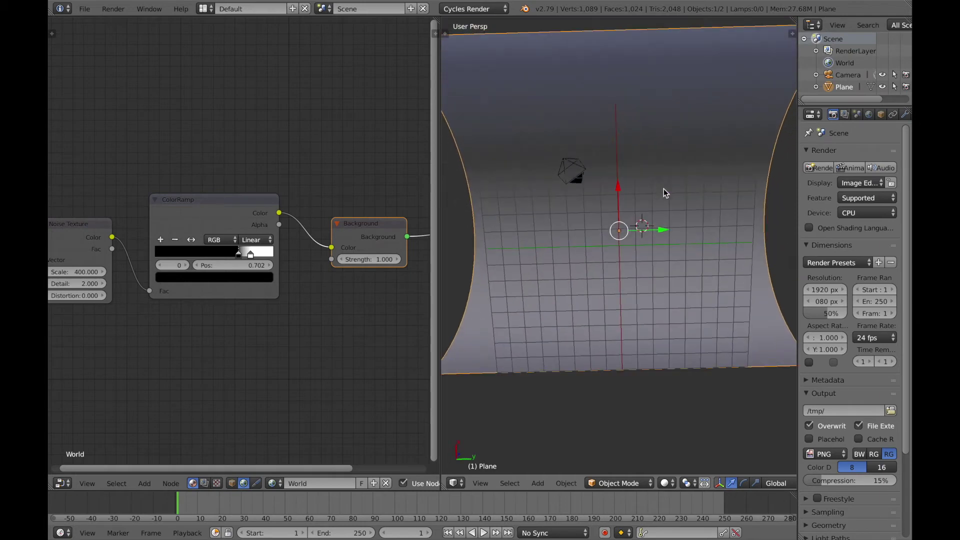
pyautogui.scroll(-1, 662, 196)
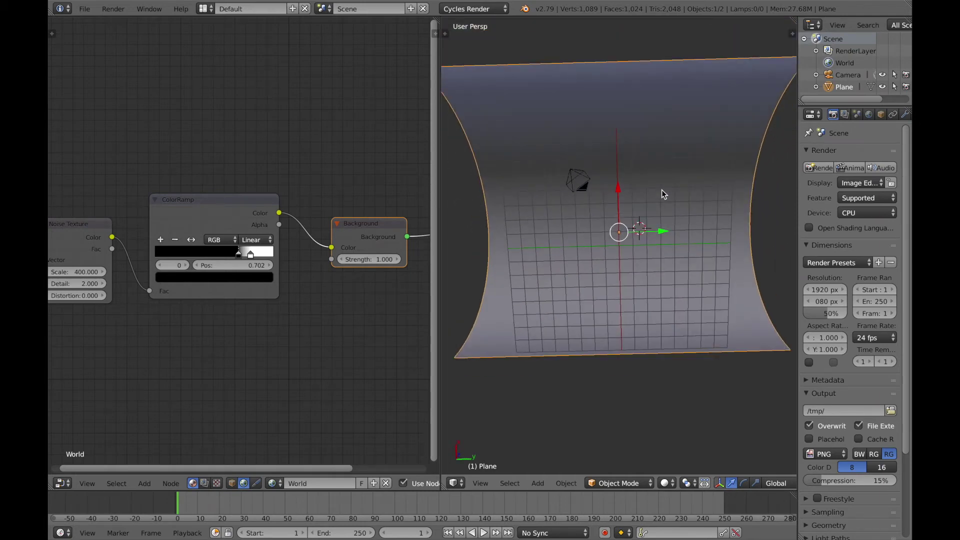
pyautogui.press('ctrl+alt+KP_0')
pyautogui.scroll(-1, 661, 190)
pyautogui.scroll(2, 661, 191)
pyautogui.scroll(-2, 661, 192)
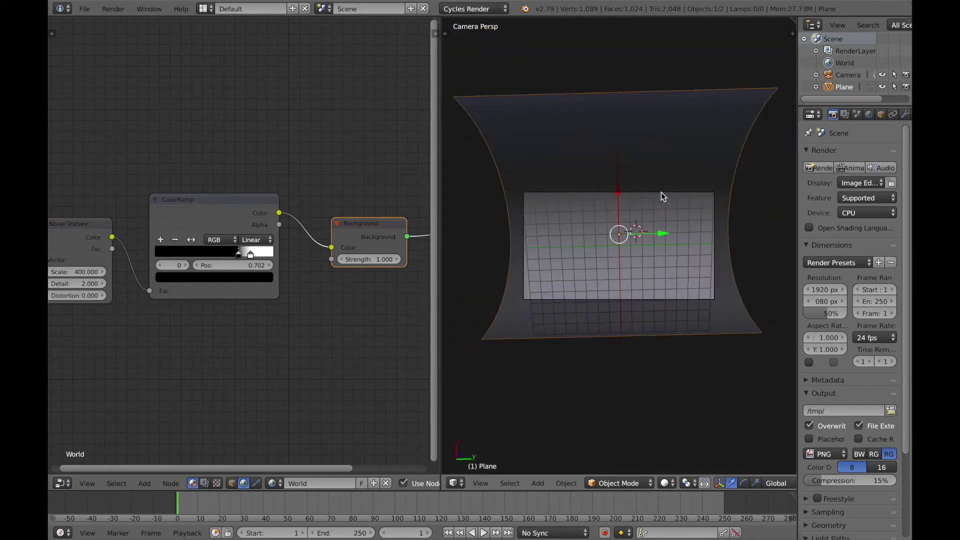
pyautogui.scroll(2, 661, 192)
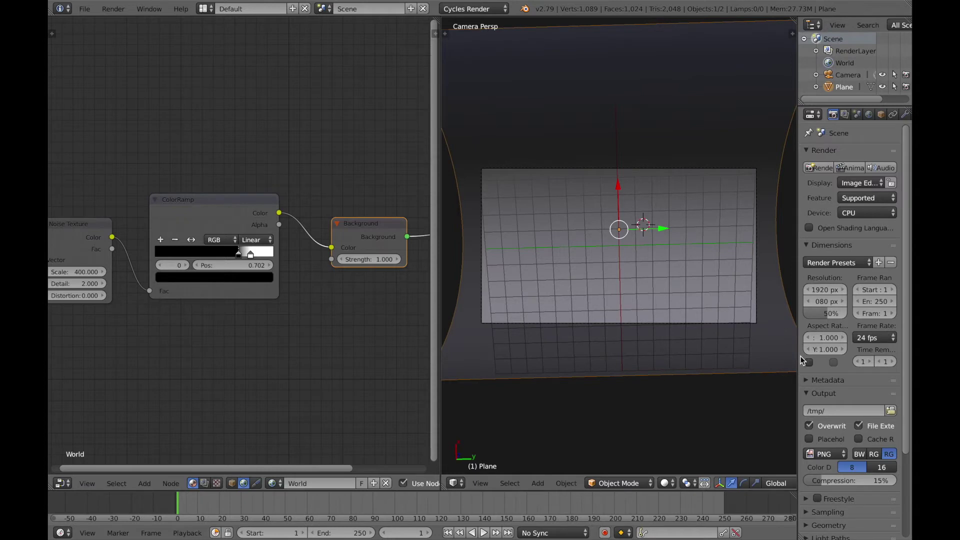
pyautogui.moveTo(797, 356); pyautogui.dragTo(749, 362)
pyautogui.click(756, 362)
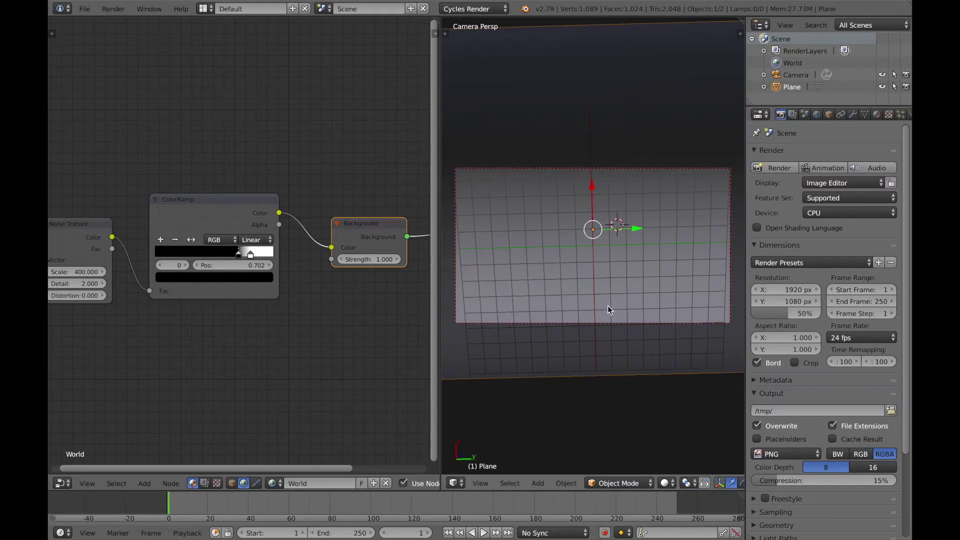
# - Preview the camera view briefly in rendered shading, return to solid shading and save the file over the existing one
pyautogui.hotkey('shift', 'z')
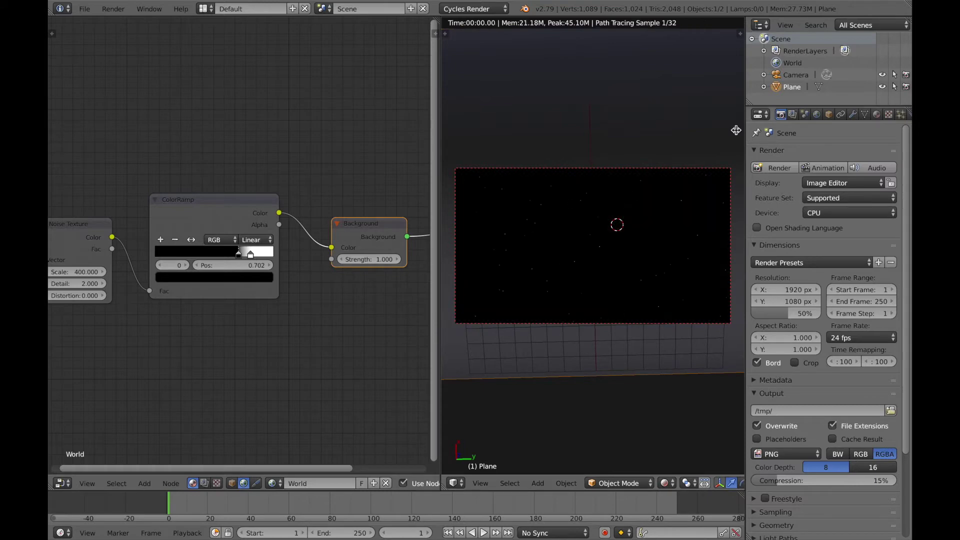
pyautogui.hotkey('shift', 'z')
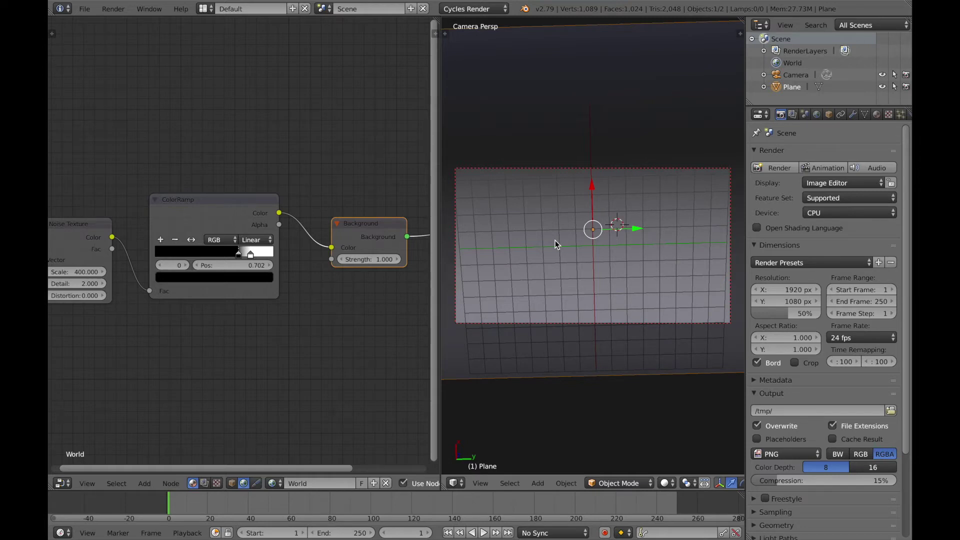
pyautogui.hotkey('ctrl', 's')
pyautogui.click(555, 244)
# - Switch the node editor to object shading and create a new material named milky_way for the plane
pyautogui.scroll(-3, 652, 233)
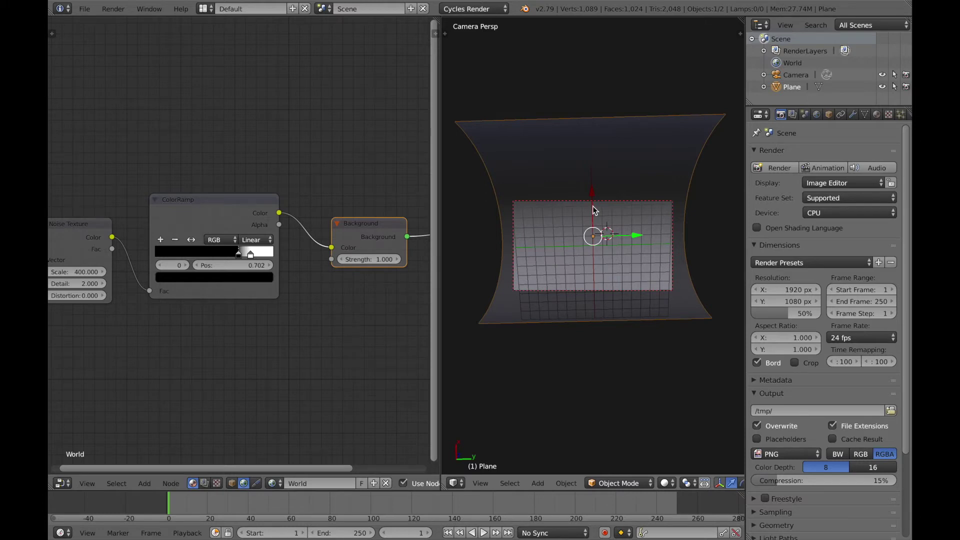
pyautogui.scroll(3, 573, 218)
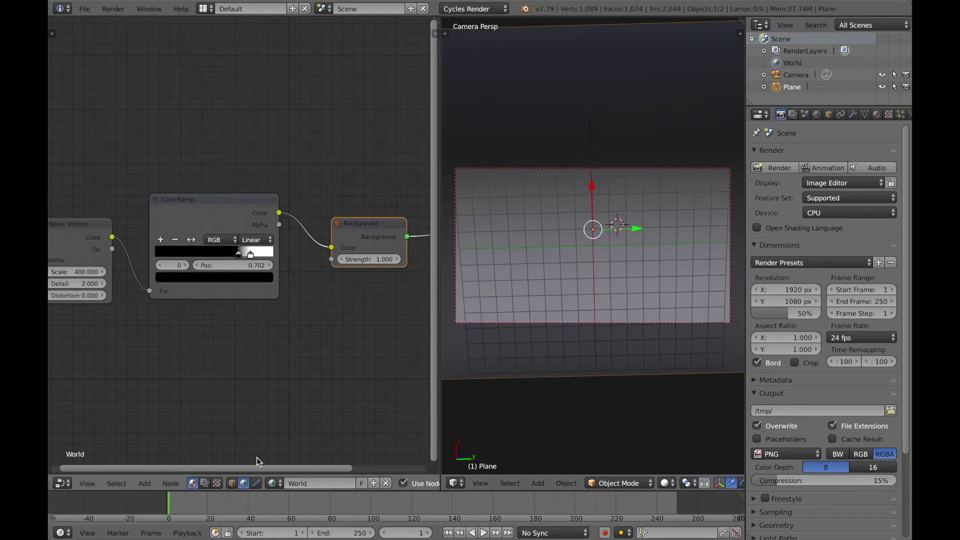
pyautogui.click(233, 484)
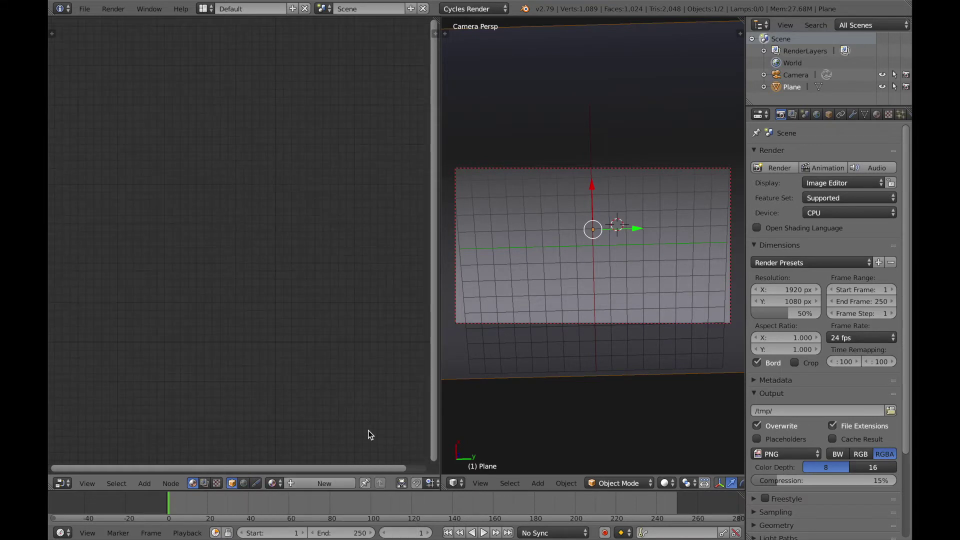
pyautogui.click(317, 483)
pyautogui.click(317, 483)
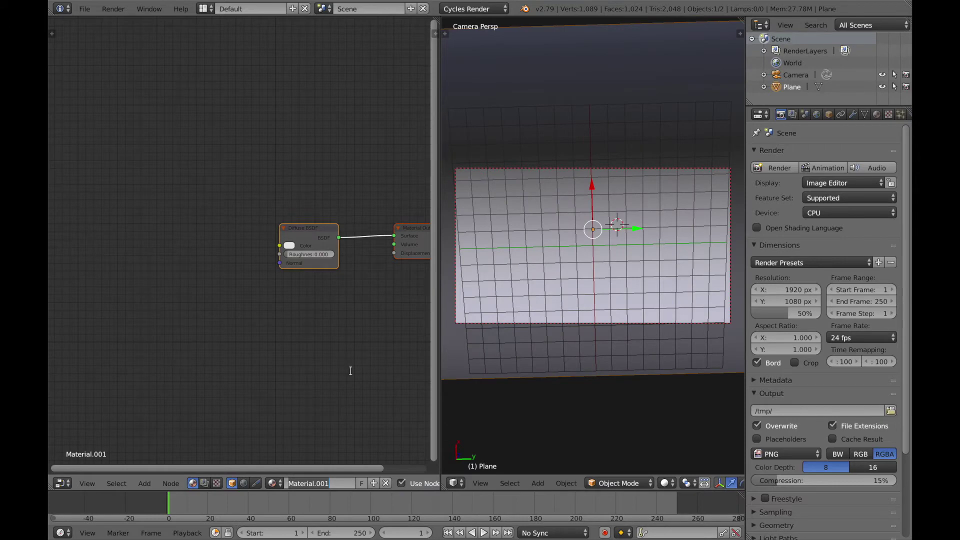
pyautogui.write('milky_way')
pyautogui.press('Return')
# - Select the Diffuse BSDF node in the milky_way material
pyautogui.scroll(4, 345, 282)
pyautogui.scroll(-3, 354, 277)
pyautogui.moveTo(342, 278); pyautogui.dragTo(290, 277, button='middle')
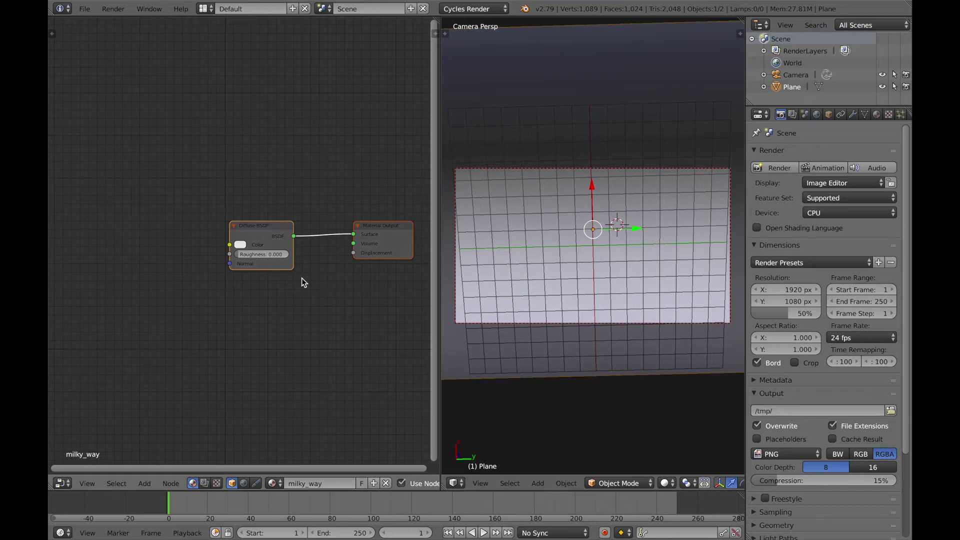
pyautogui.scroll(-1, 302, 277)
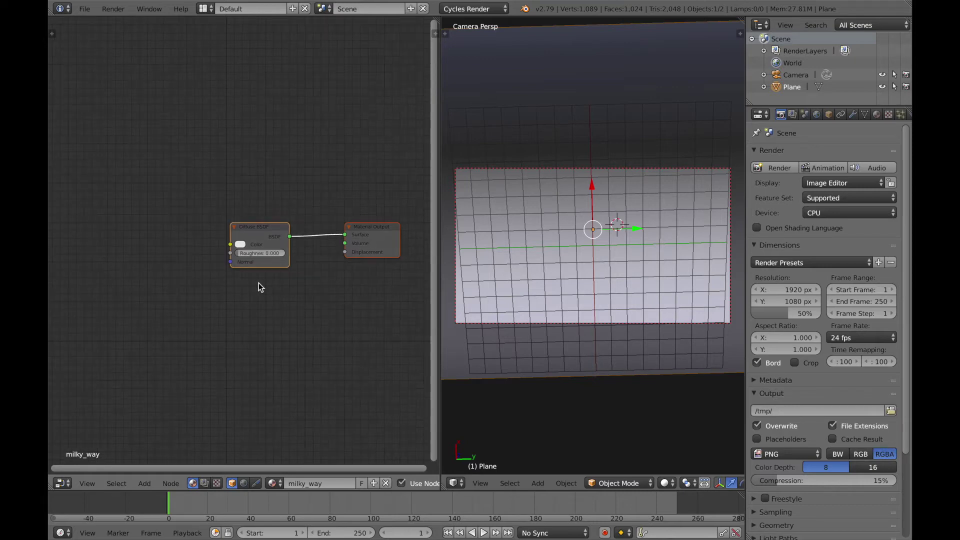
pyautogui.moveTo(257, 283); pyautogui.dragTo(278, 287, button='middle')
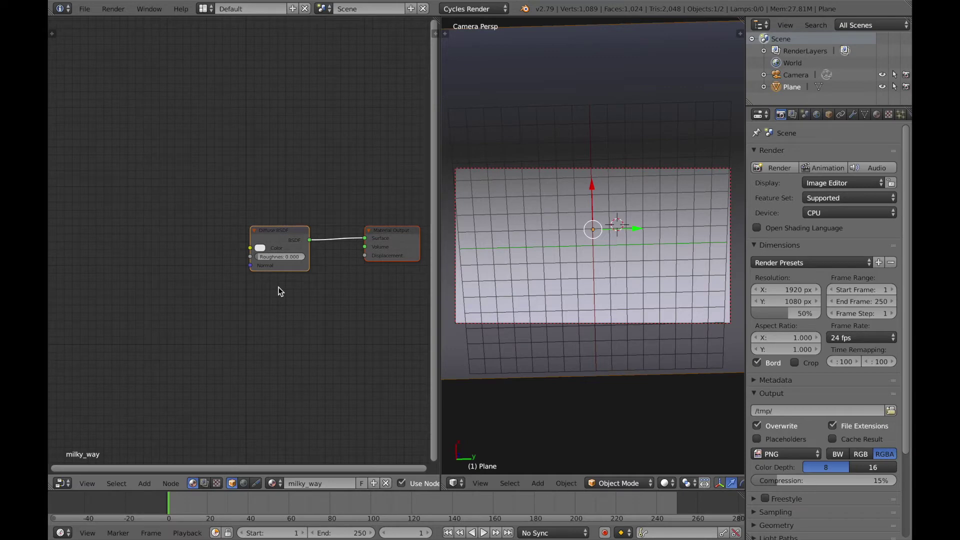
pyautogui.scroll(-1, 278, 292)
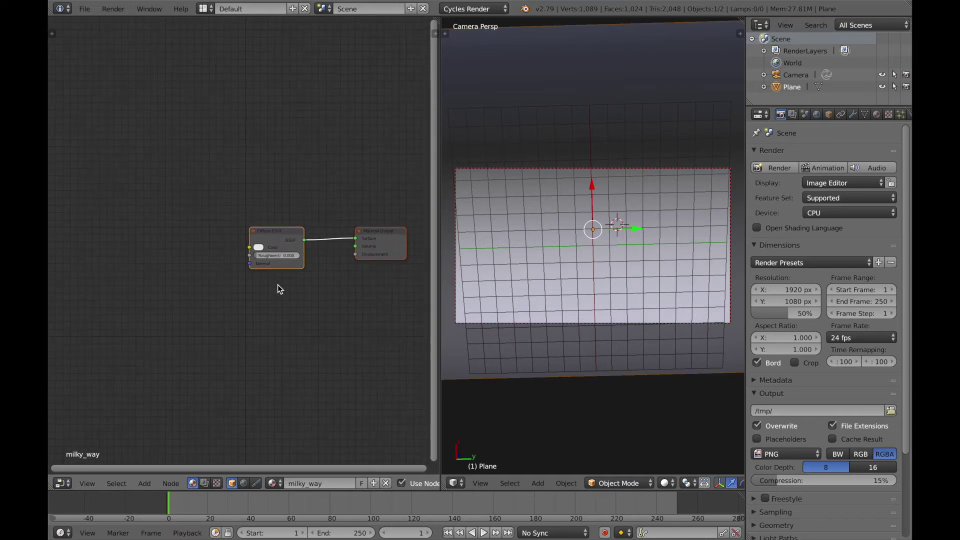
pyautogui.click(282, 238)
# - Search the add-ons in User Preferences for "node wran", check the Node Wrangler entry's details and close the preferences
pyautogui.click(92, 10)
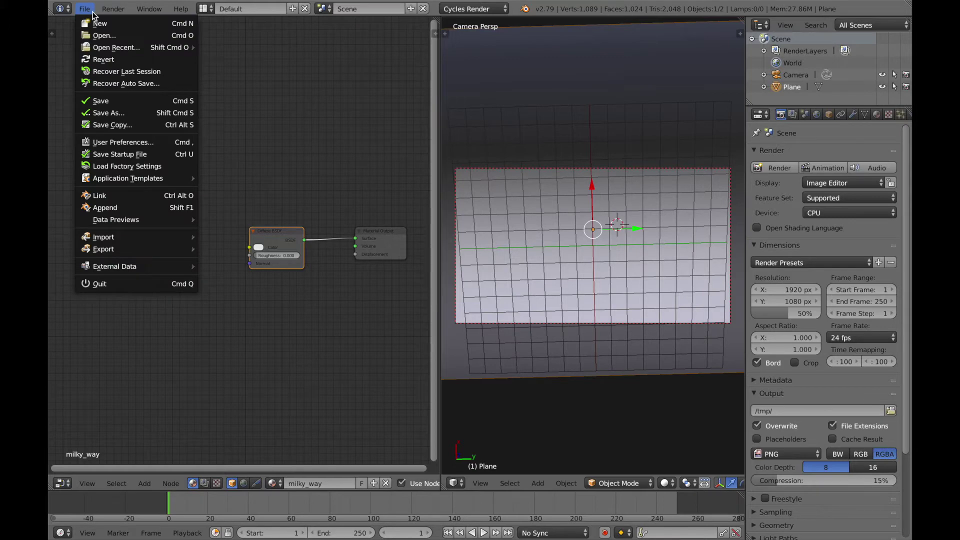
pyautogui.click(115, 141)
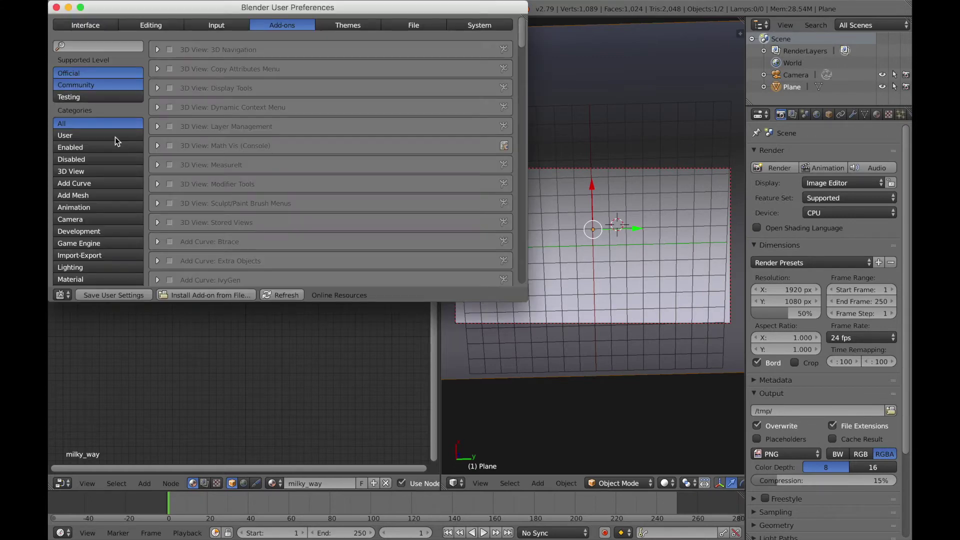
pyautogui.click(81, 45)
pyautogui.write('node wran')
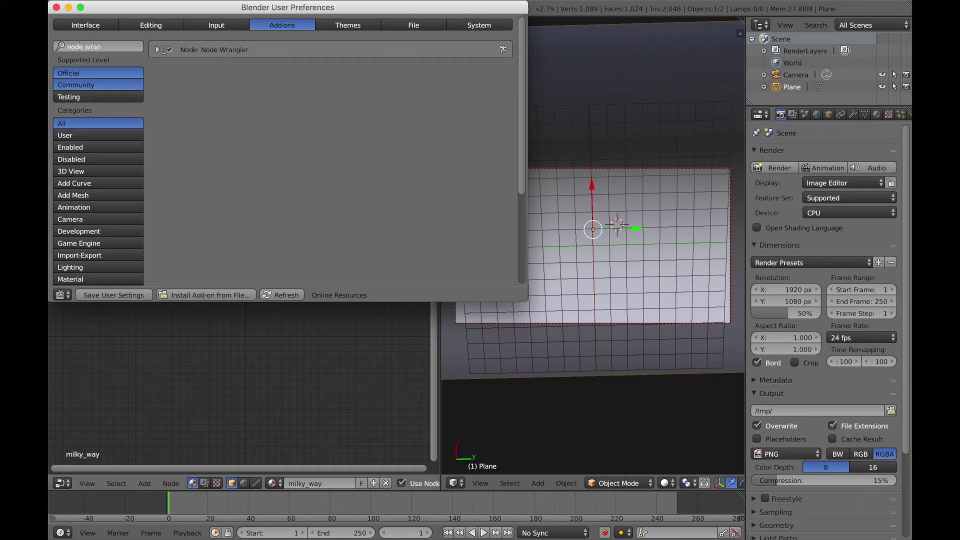
pyautogui.click(159, 49)
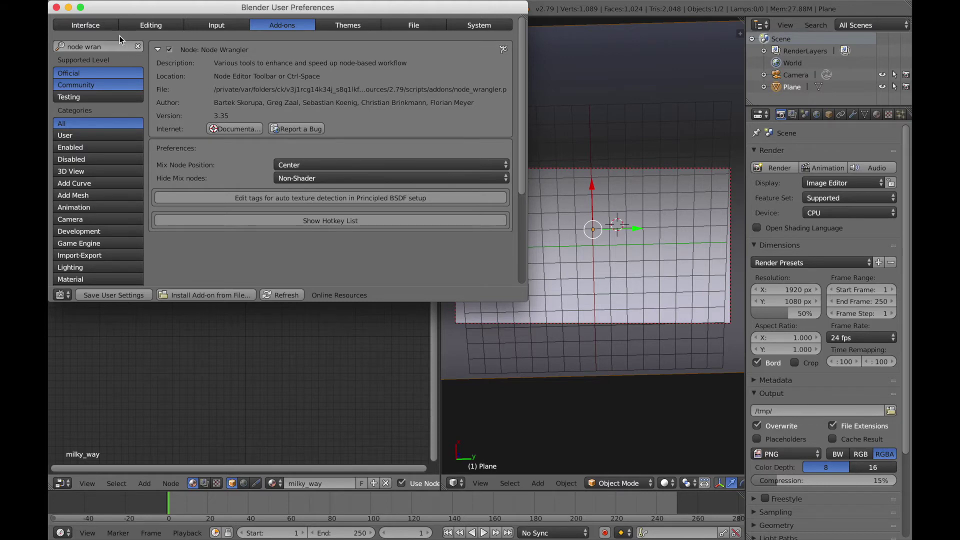
pyautogui.click(56, 7)
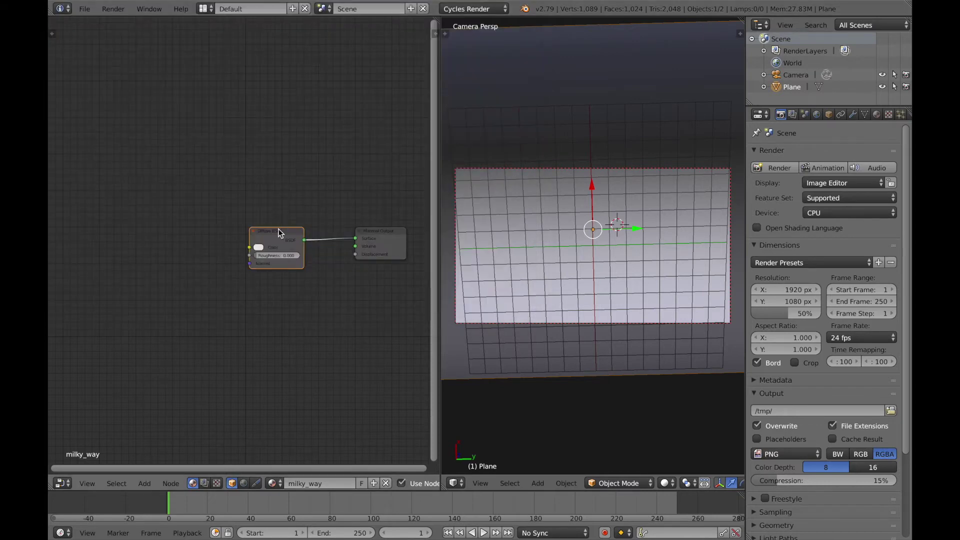
# - Use Node Wrangler's texture setup to feed the Diffuse BSDF color from an Image Texture with Mapping and Texture Coordinate nodes
pyautogui.hotkey('ctrl', 'o')
pyautogui.press('Escape')
pyautogui.hotkey('ctrl', 't')
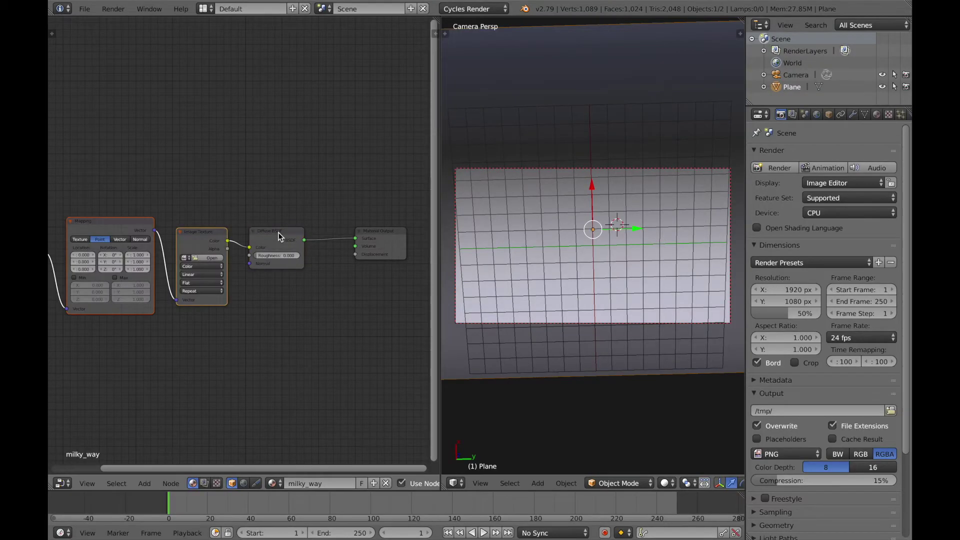
pyautogui.moveTo(235, 332); pyautogui.dragTo(339, 336, button='middle')
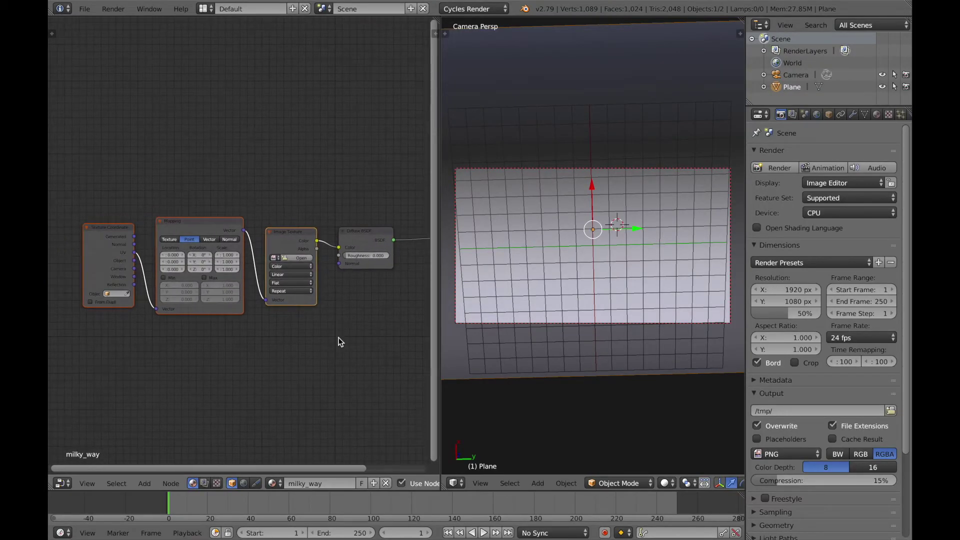
pyautogui.hotkey('ctrl', 'z')
pyautogui.hotkey('ctrl', 'shift', 'z')
# - Connect the Texture Coordinate node's Generated output to the Mapping node's Vector input in place of UV
pyautogui.click(294, 234)
pyautogui.click(100, 236)
pyautogui.scroll(-1, 204, 308)
pyautogui.scroll(2, 205, 314)
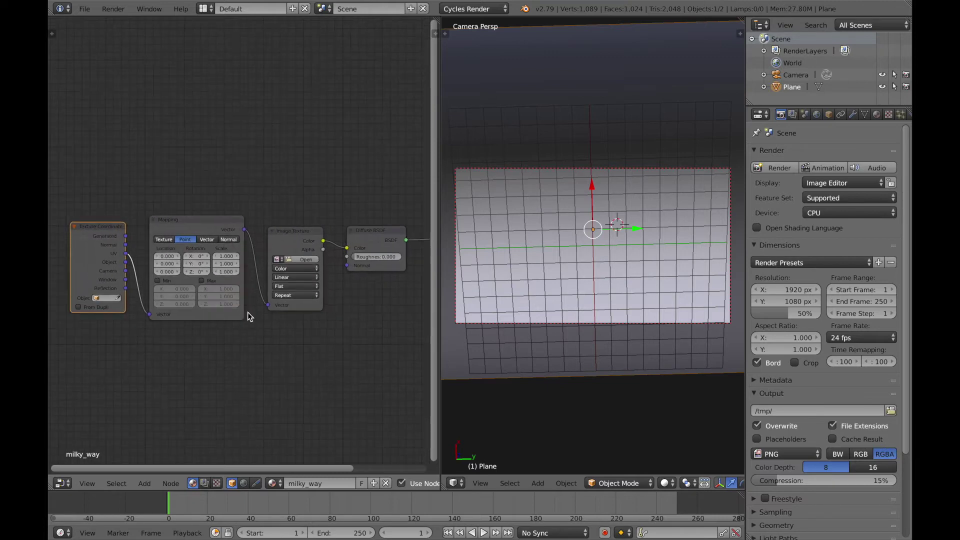
pyautogui.scroll(3, 84, 257)
pyautogui.moveTo(111, 255); pyautogui.dragTo(207, 264, button='middle')
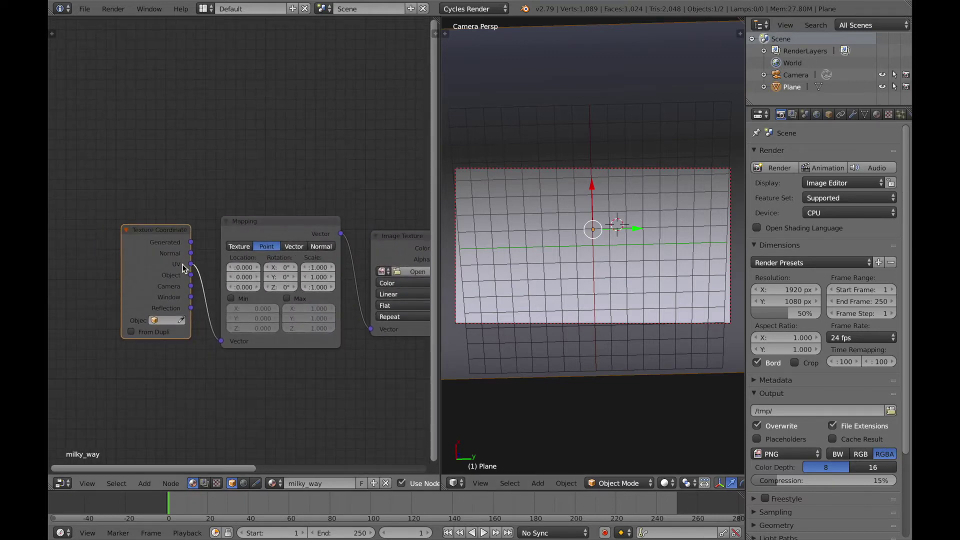
pyautogui.moveTo(190, 247); pyautogui.dragTo(228, 342)
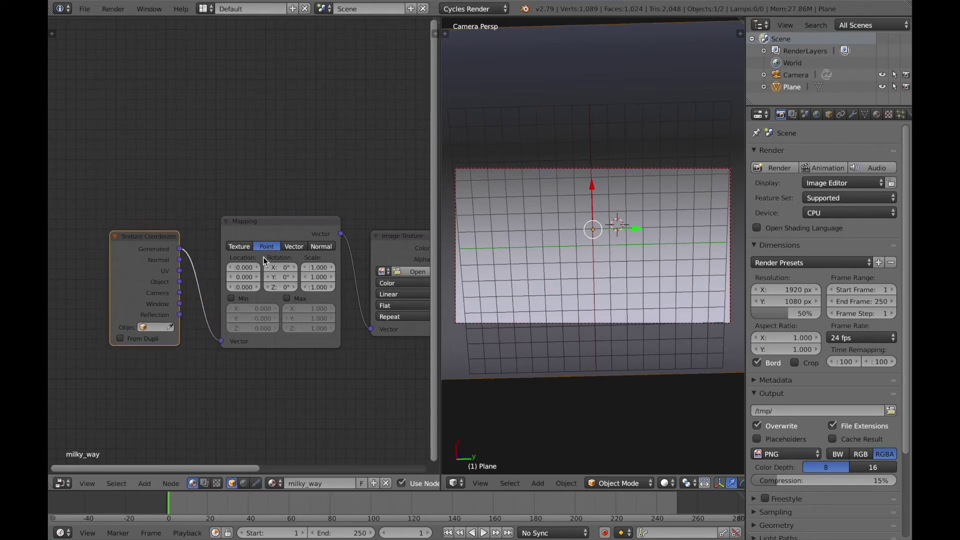
# - Switch the camera view to rendered shading with the Image Texture and Diffuse BSDF nodes in view
pyautogui.moveTo(319, 316); pyautogui.dragTo(183, 273, button='middle')
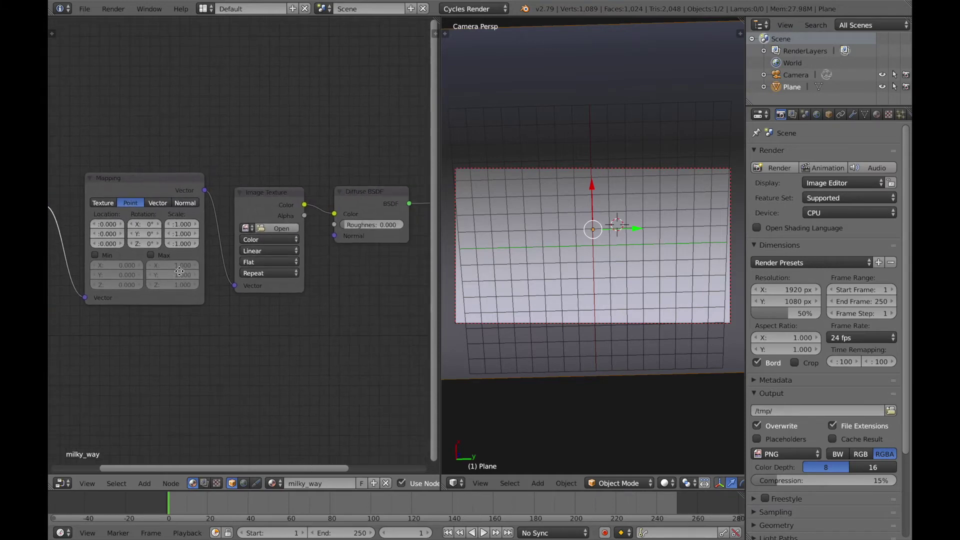
pyautogui.hotkey('shift', 'z')
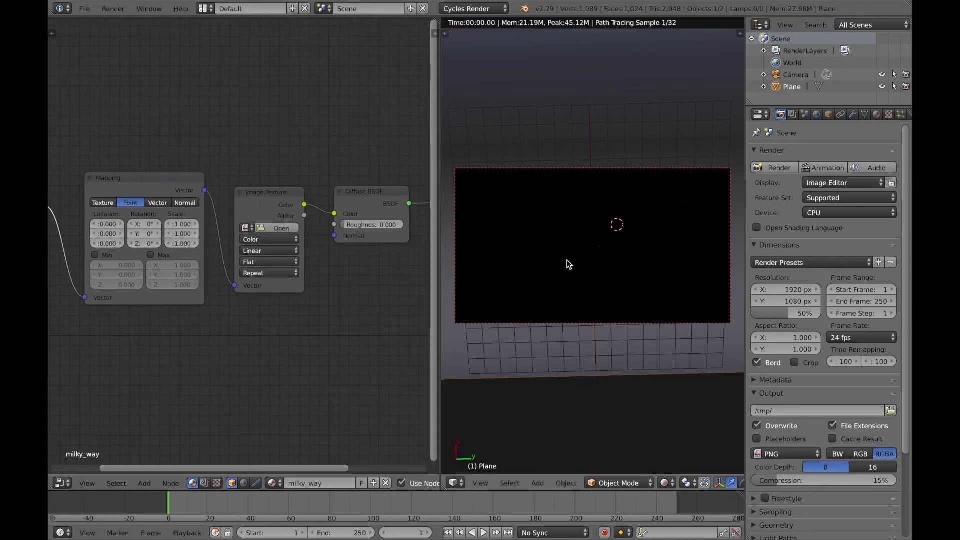
pyautogui.scroll(2, 567, 260)
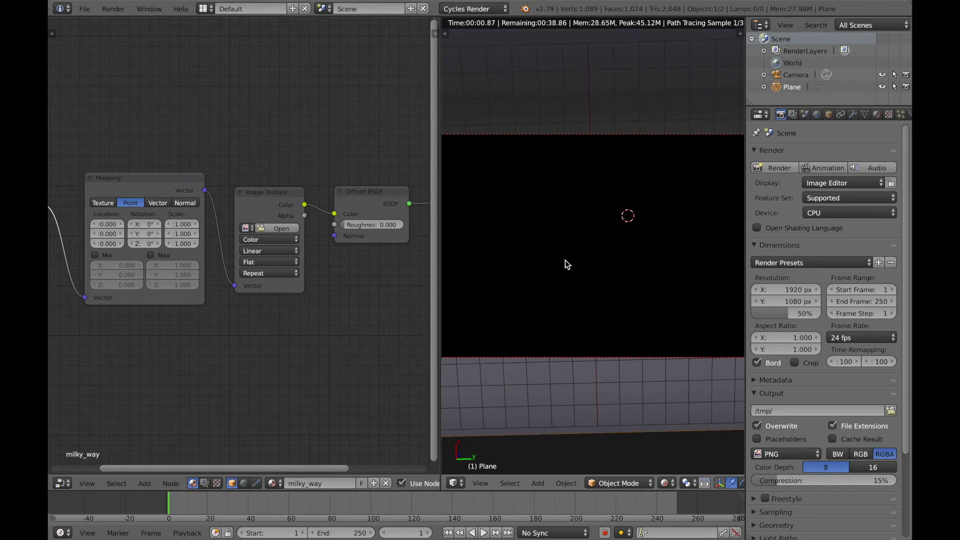
pyautogui.scroll(-1, 568, 264)
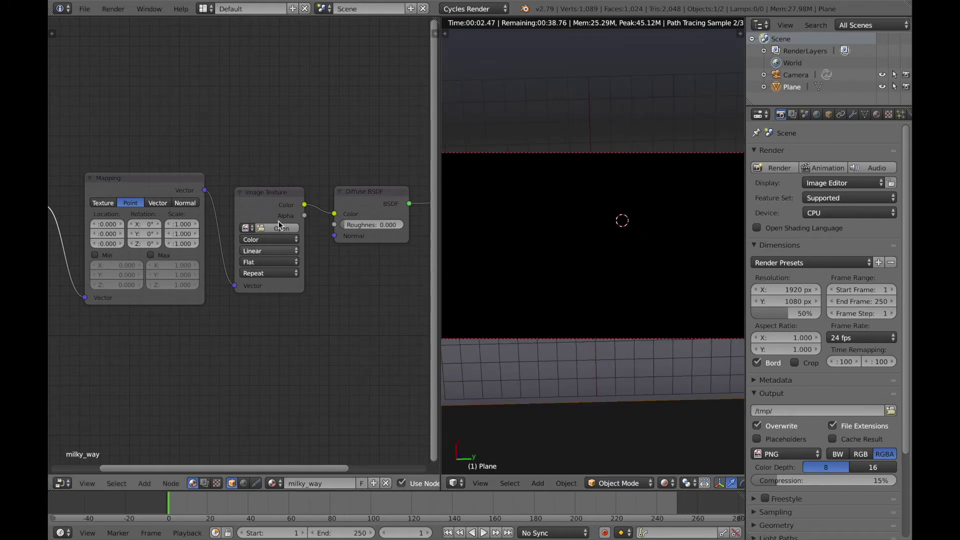
# - Load "milky way large.jpg" from the blender/textures folder into the Image Texture node, browsing with thumbnail previews
pyautogui.click(264, 200)
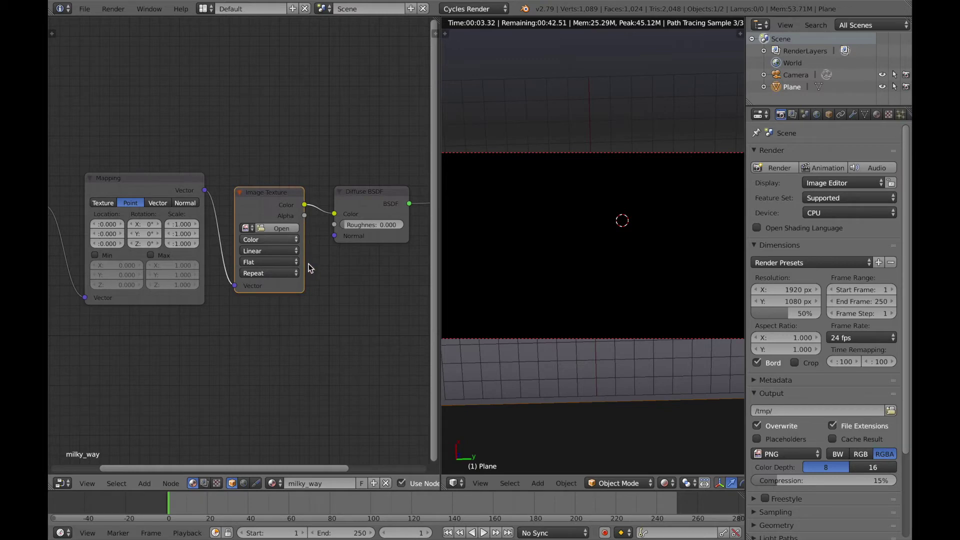
pyautogui.click(282, 228)
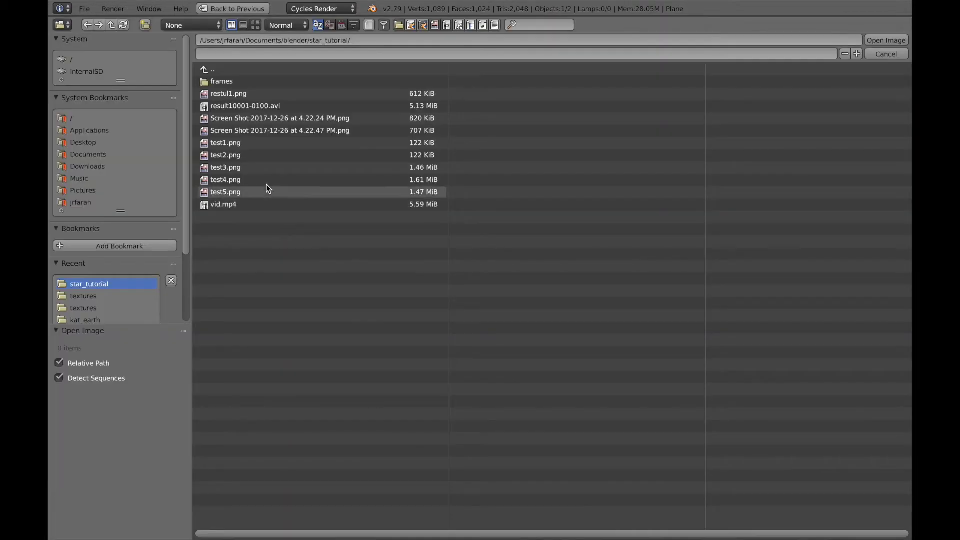
pyautogui.click(254, 26)
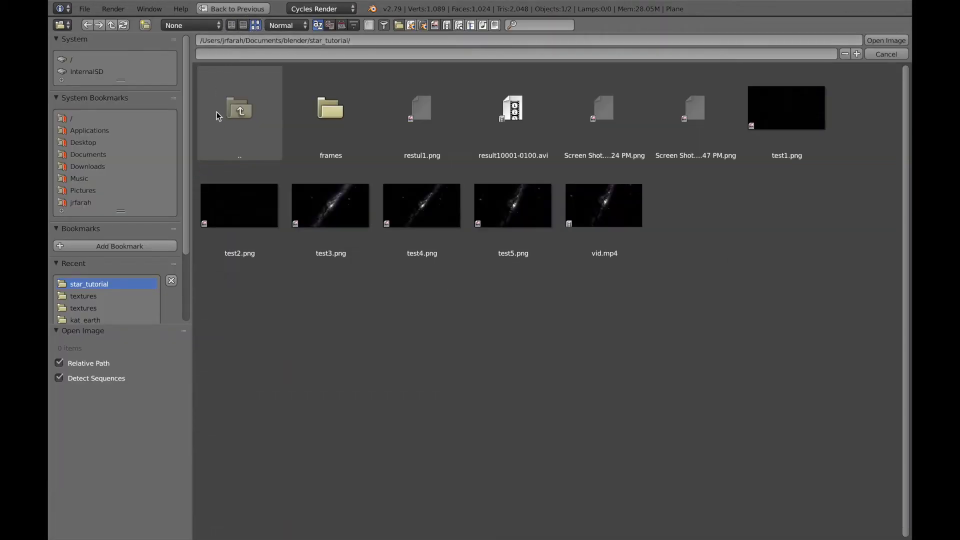
pyautogui.click(253, 111)
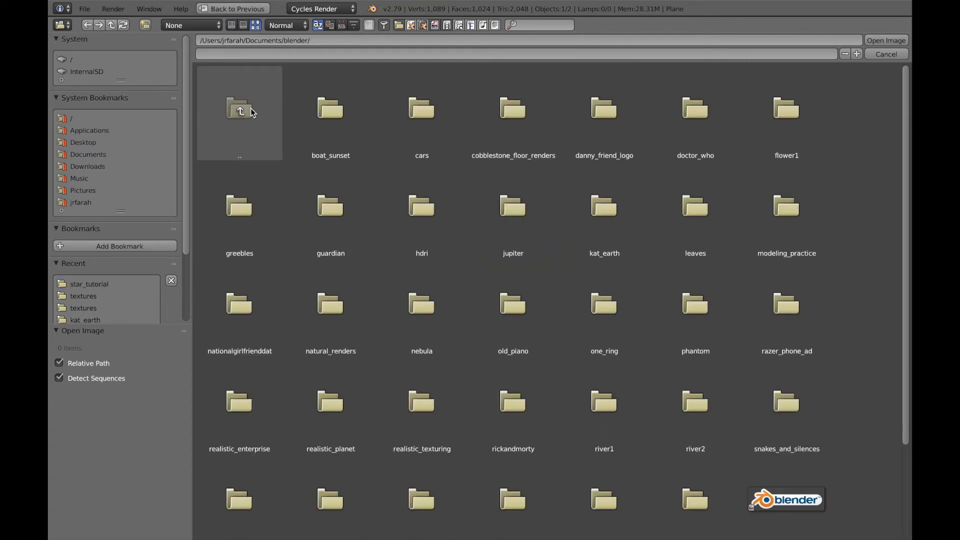
pyautogui.scroll(-3, 318, 288)
pyautogui.click(104, 297)
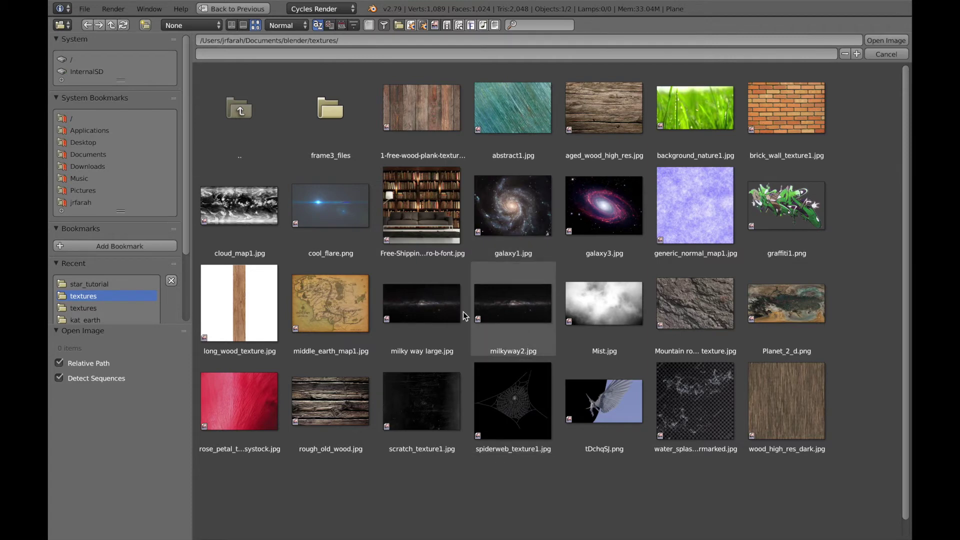
pyautogui.doubleClick(413, 304)
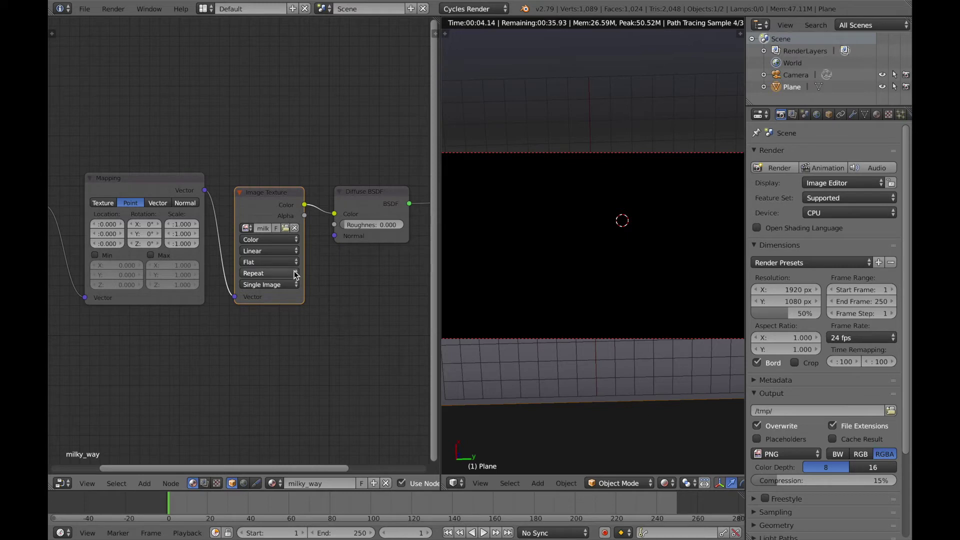
# - Switch the Diffuse BSDF node to an Emission shader and inspect the rendered Milky Way through the camera
pyautogui.click(370, 195)
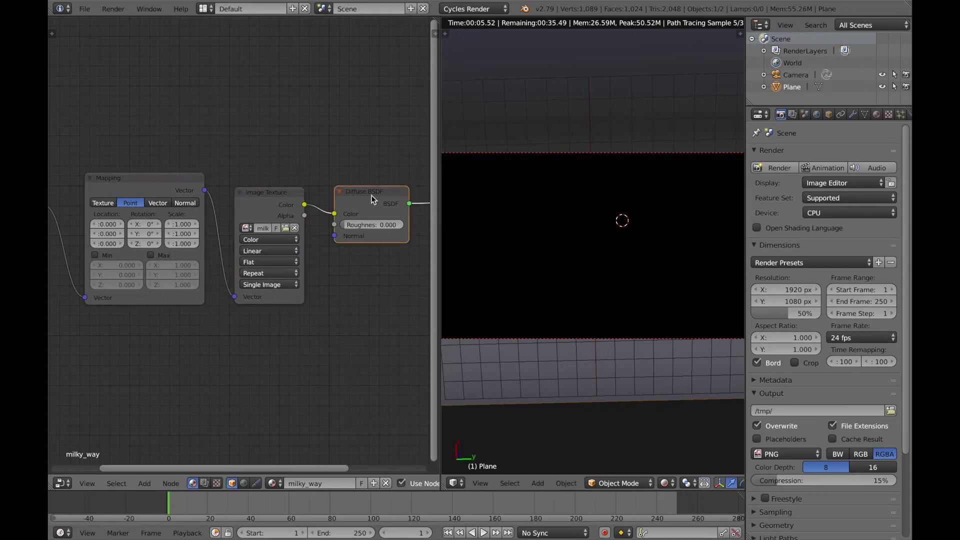
pyautogui.hotkey('shift', 's')
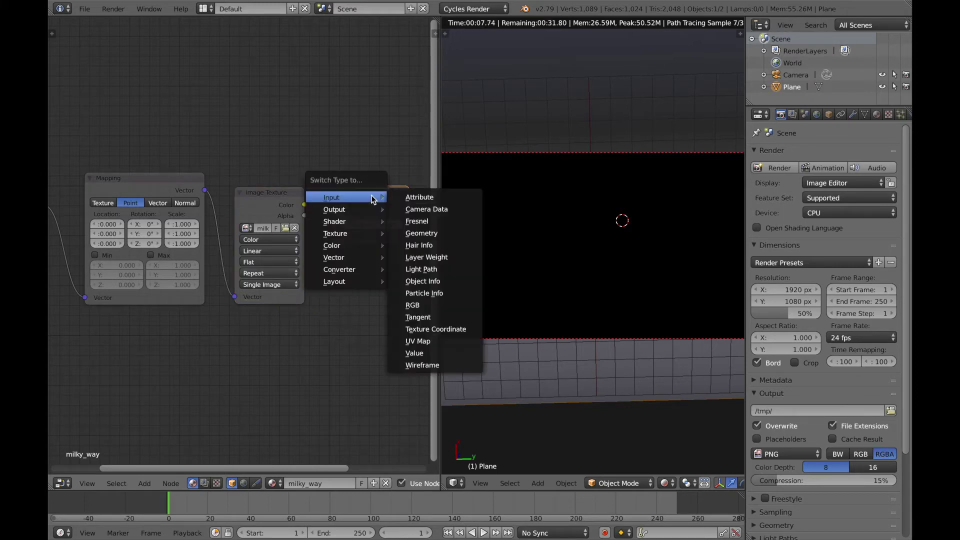
pyautogui.moveTo(357, 219)
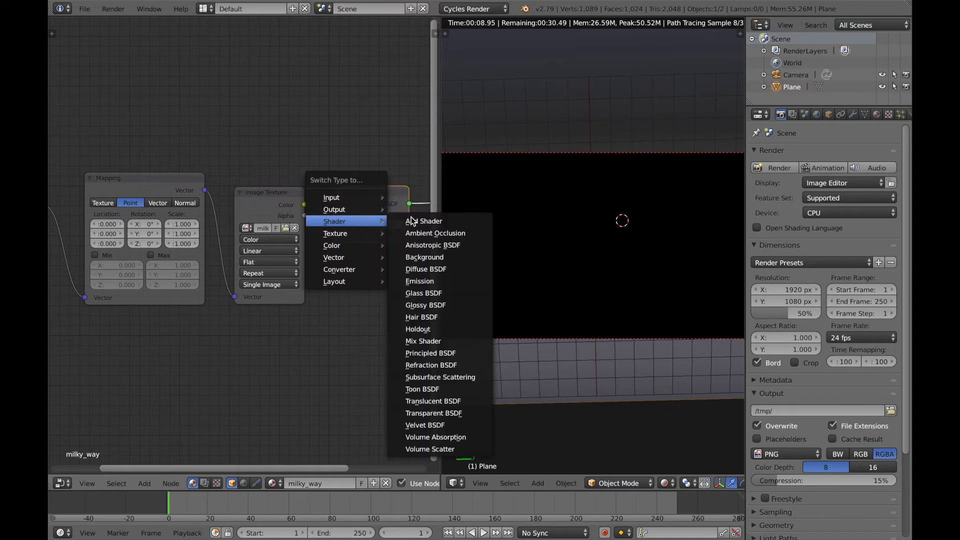
pyautogui.click(424, 281)
pyautogui.scroll(-4, 586, 290)
pyautogui.moveTo(586, 290); pyautogui.dragTo(513, 301, button='middle')
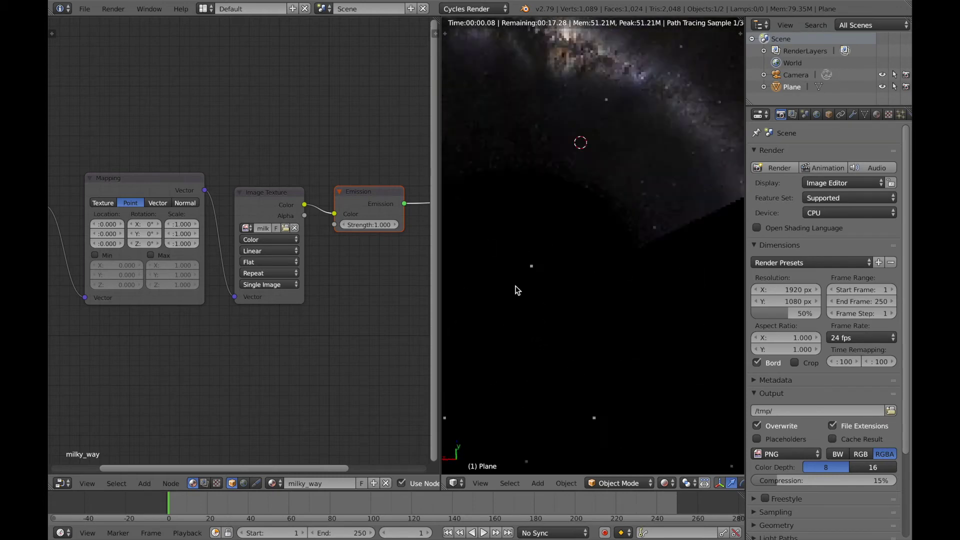
pyautogui.press('KP_0')
pyautogui.scroll(4, 512, 280)
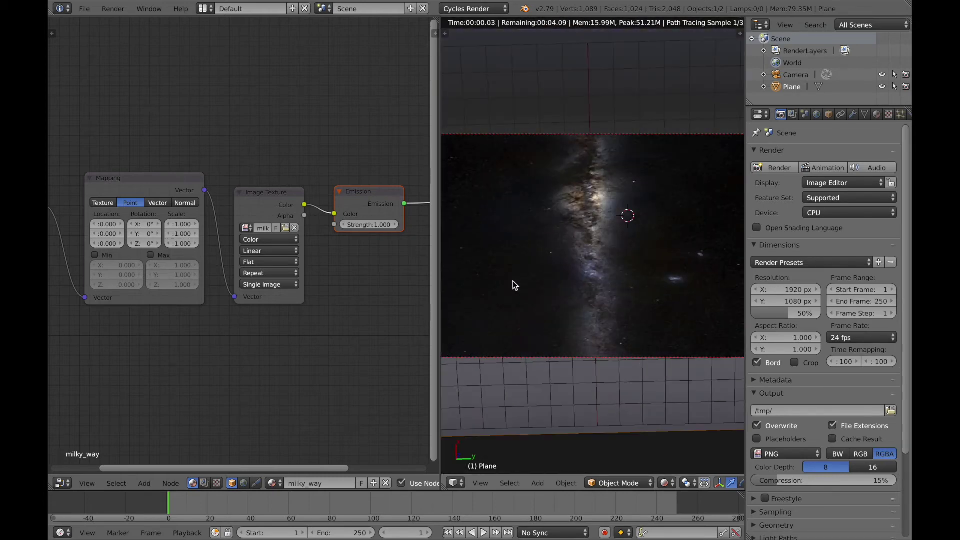
# - Connect the Texture Coordinate node's UV output to the Mapping node's Vector input in place of Generated
pyautogui.scroll(-1, 515, 283)
pyautogui.scroll(-2, 178, 267)
pyautogui.moveTo(225, 280); pyautogui.dragTo(268, 273, button='middle')
pyautogui.moveTo(107, 227); pyautogui.dragTo(150, 288)
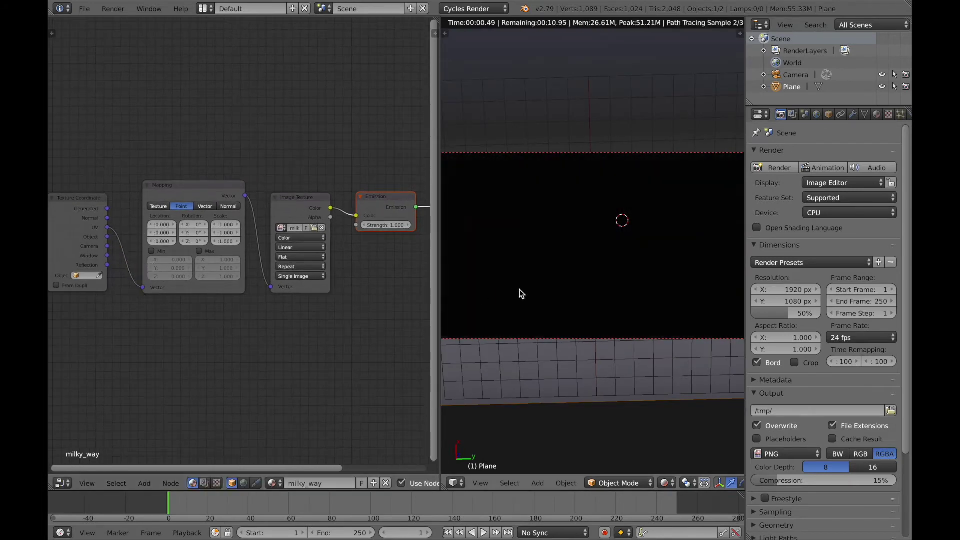
# - Unwrap the whole arched mesh in Edit Mode and return to rendered shading in Object Mode
pyautogui.hotkey('shift', 'z')
pyautogui.scroll(-4, 526, 288)
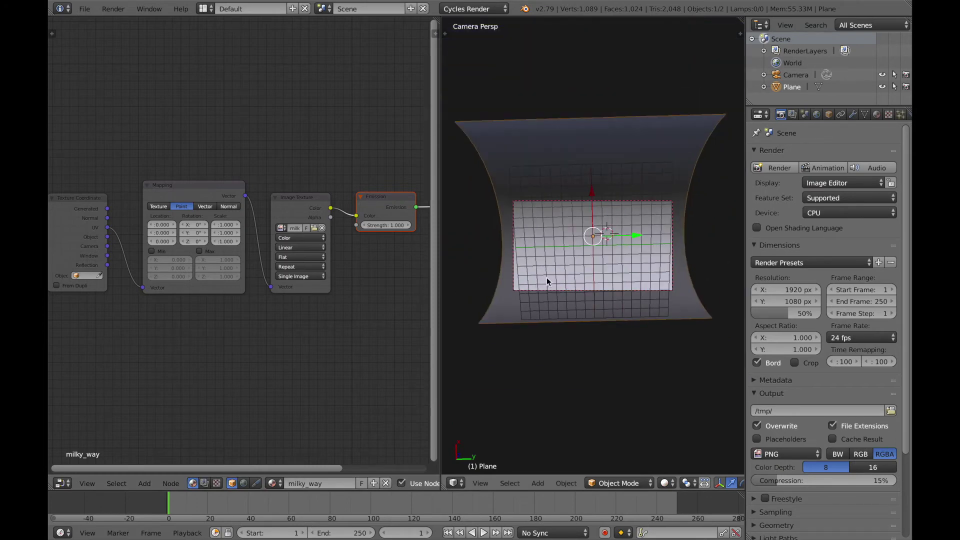
pyautogui.press('Tab')
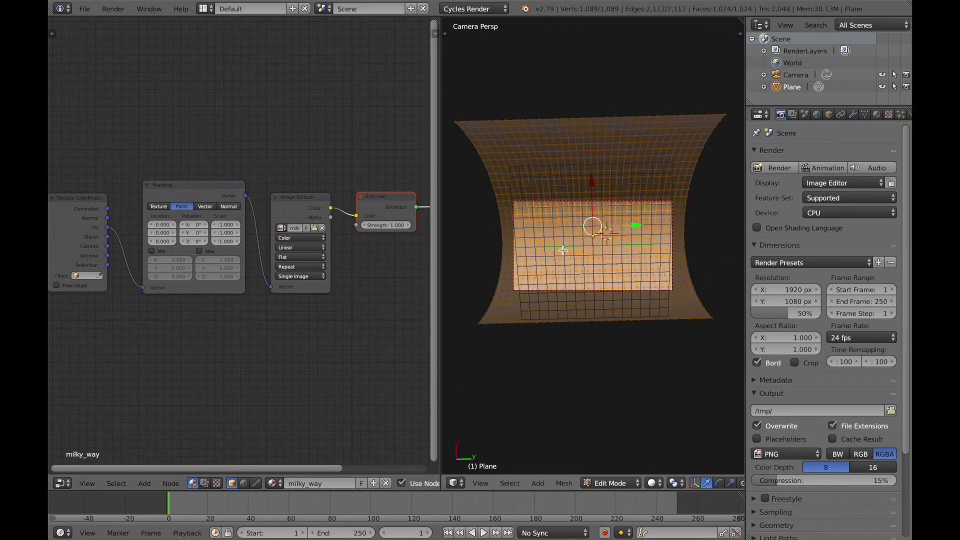
pyautogui.press('w')
pyautogui.press('u')
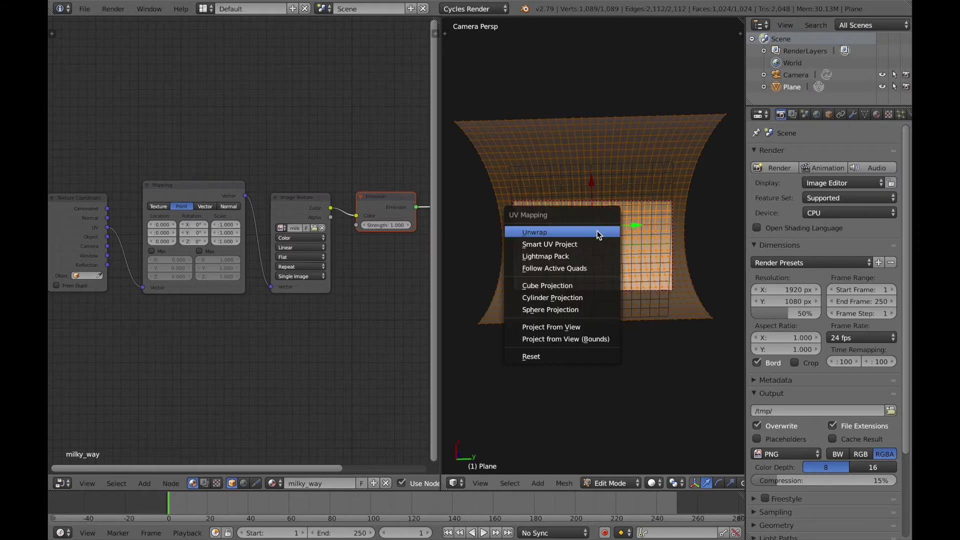
pyautogui.click(599, 232)
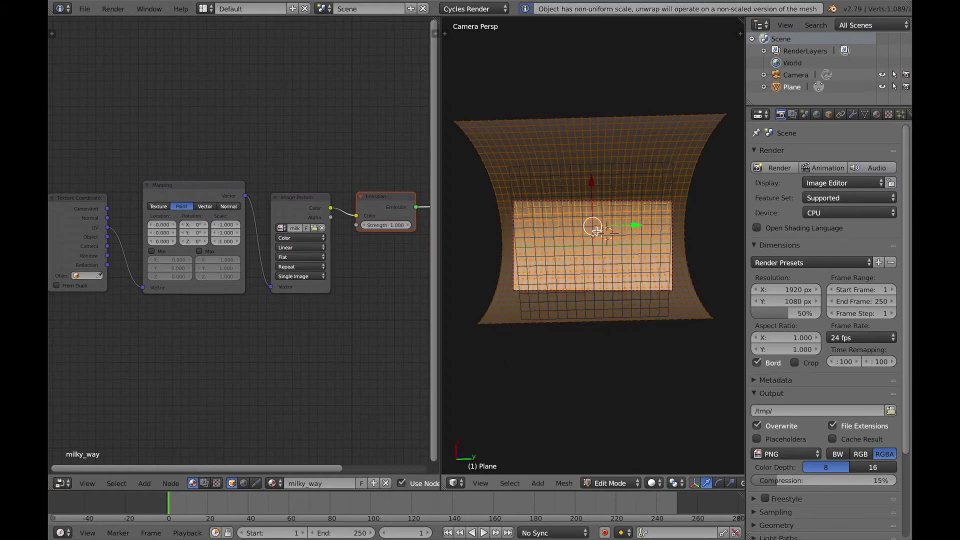
pyautogui.press('Tab')
pyautogui.hotkey('shift', 'z')
pyautogui.scroll(3, 597, 231)
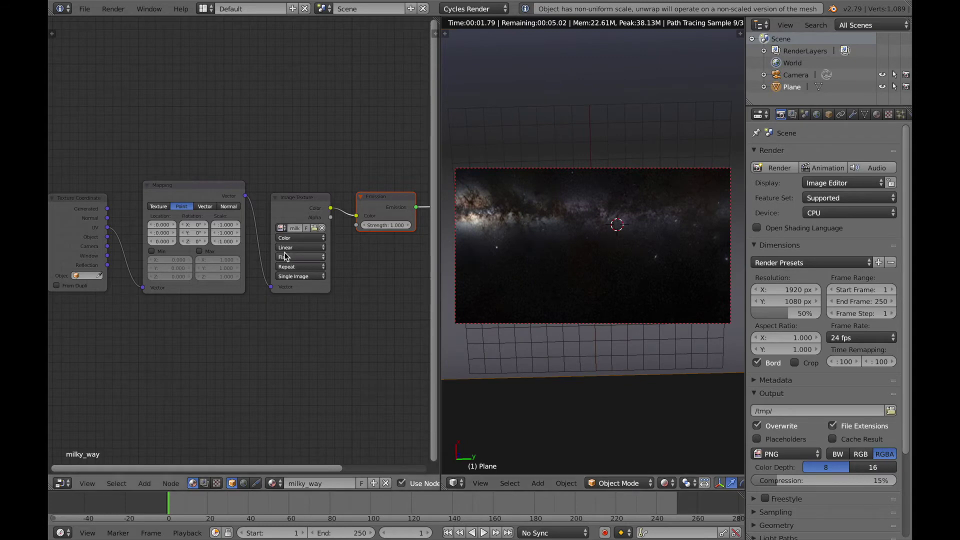
# - Shift the Mapping node slightly and set its Z rotation to 90°
pyautogui.moveTo(185, 189); pyautogui.dragTo(173, 193)
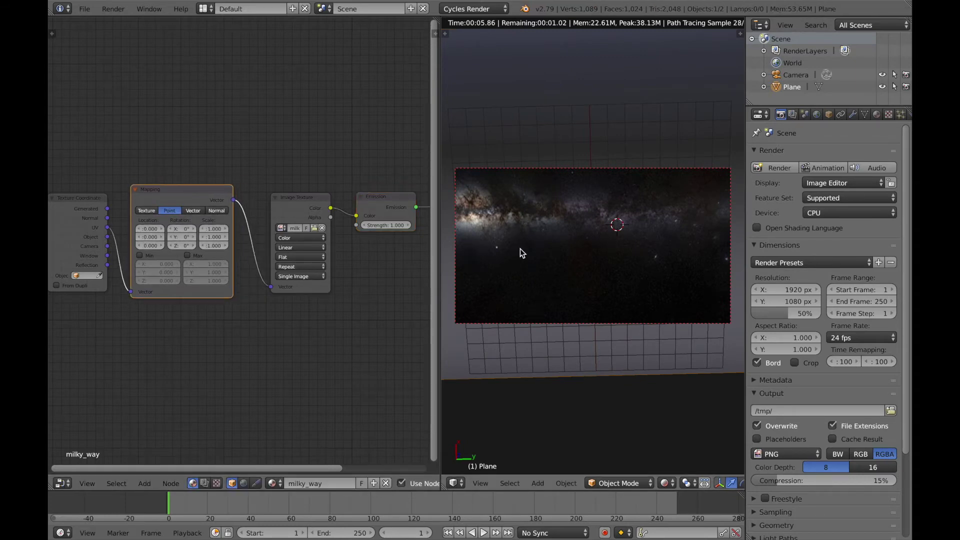
pyautogui.click(183, 229)
pyautogui.click(187, 199)
pyautogui.click(178, 244)
pyautogui.write('90')
pyautogui.press('Return')
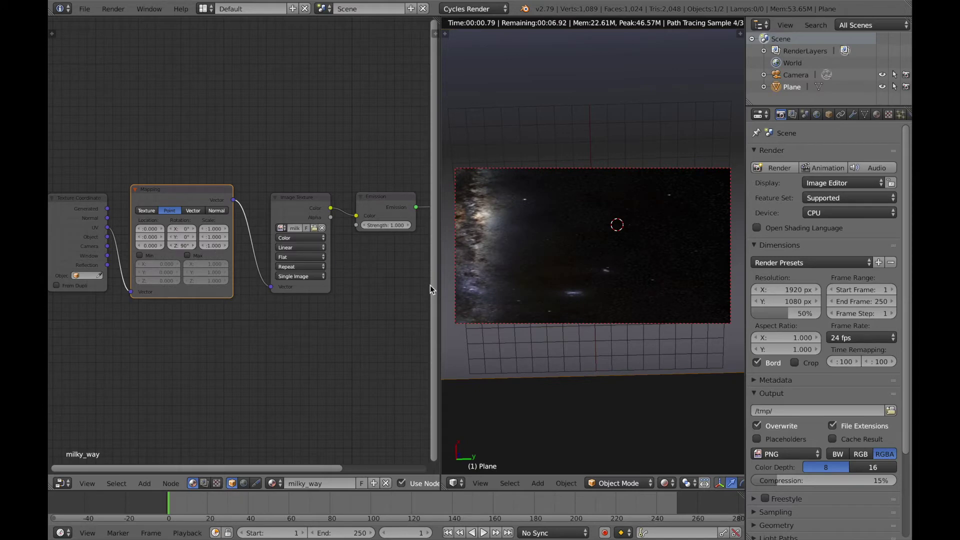
# - Set the Mapping node's X scale to -1.6 so the Milky Way band runs through the middle of the camera frame
pyautogui.scroll(-1, 216, 236)
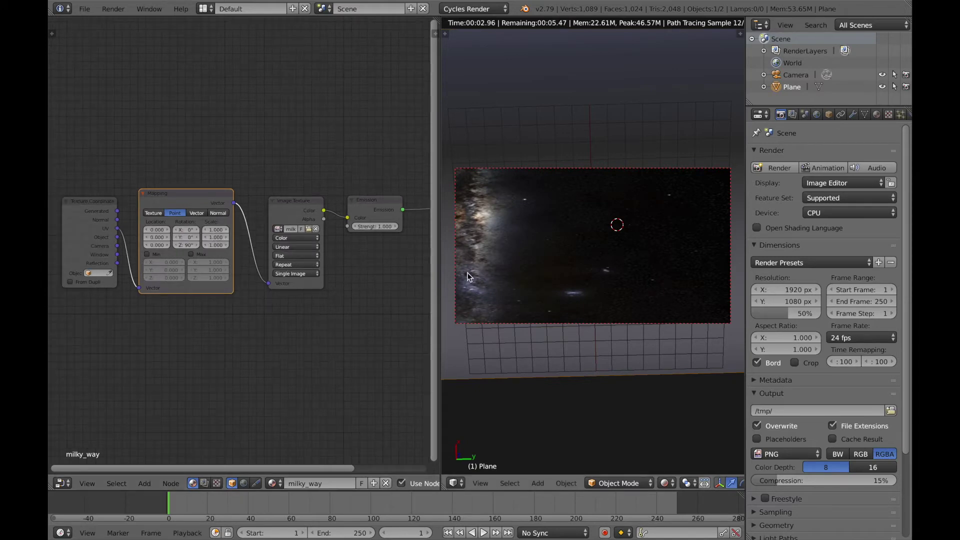
pyautogui.moveTo(220, 229); pyautogui.dragTo(179, 229)
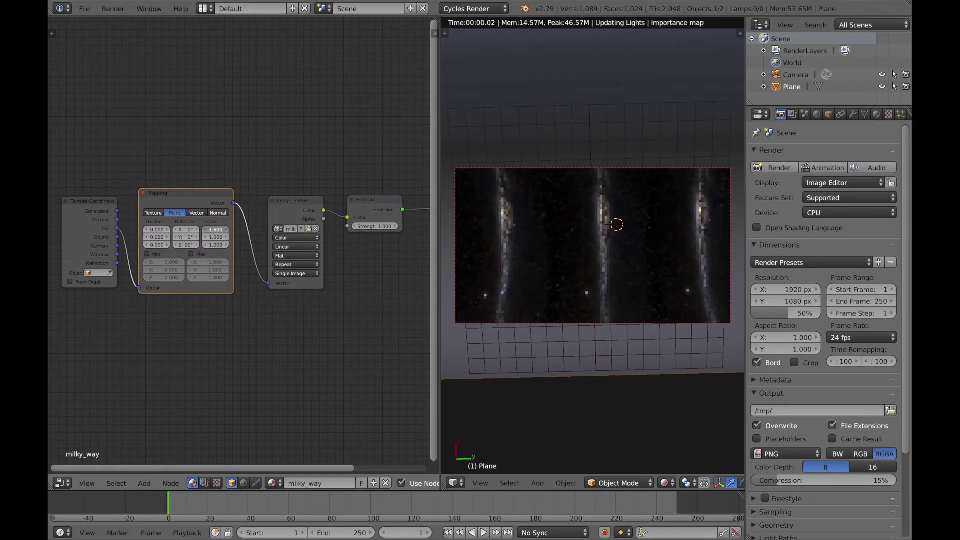
pyautogui.scroll(2, 568, 294)
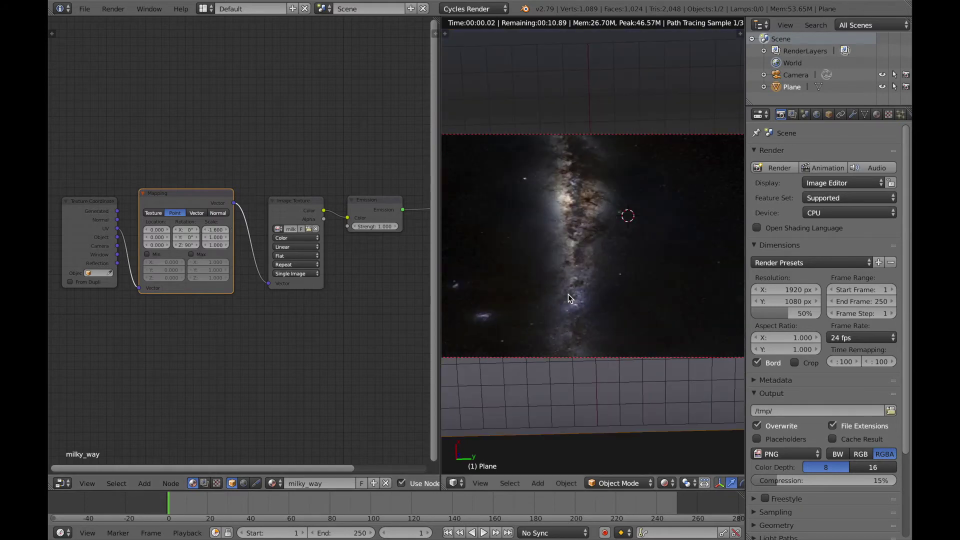
pyautogui.scroll(-2, 569, 292)
# - Widen the Image Texture node, replace its image with milkyway2.jpg and render the camera view again
pyautogui.hotkey('shift', 'z')
pyautogui.moveTo(568, 291)
pyautogui.mouseDown(button='middle')
pyautogui.moveTo(539, 341)
pyautogui.moveTo(530, 340)
pyautogui.mouseUp(button='middle')
pyautogui.scroll(-2, 559, 314)
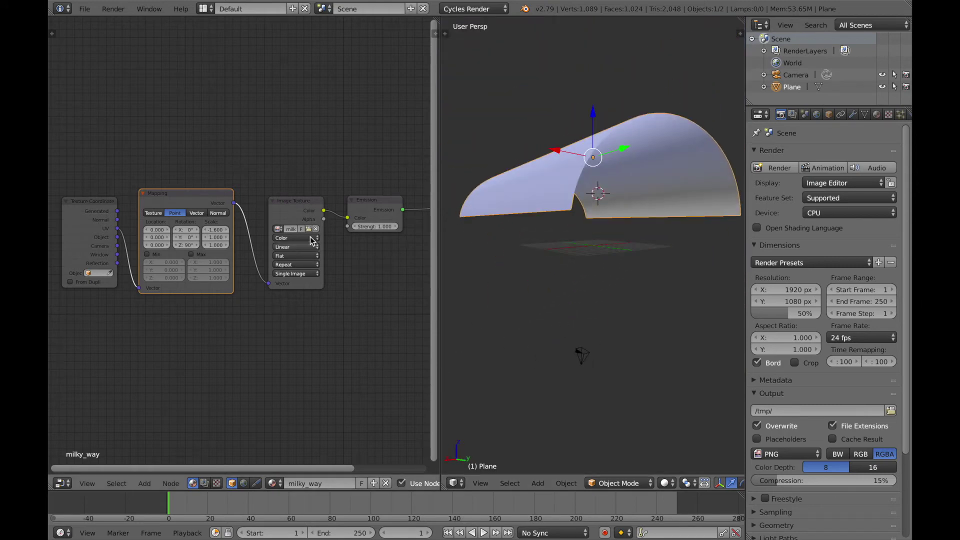
pyautogui.moveTo(323, 235); pyautogui.dragTo(368, 235)
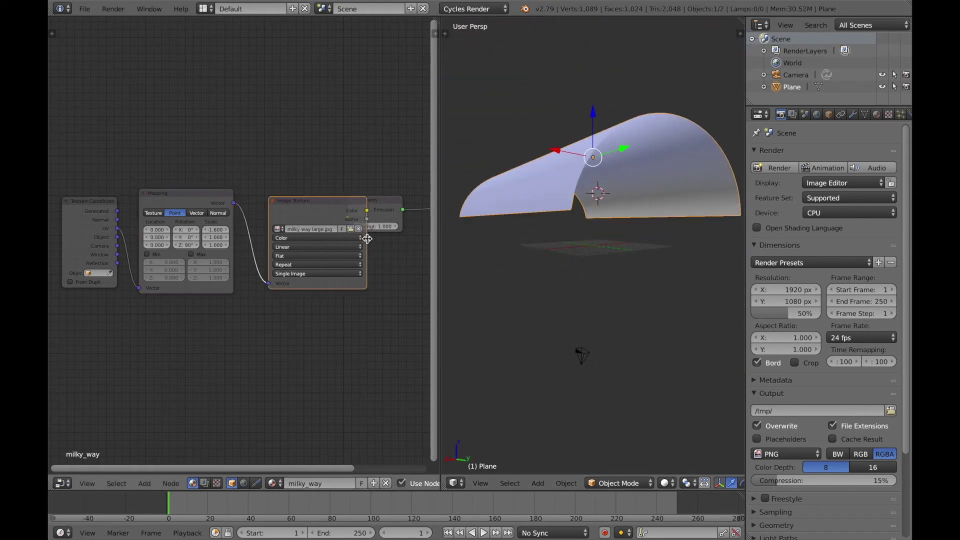
pyautogui.click(353, 230)
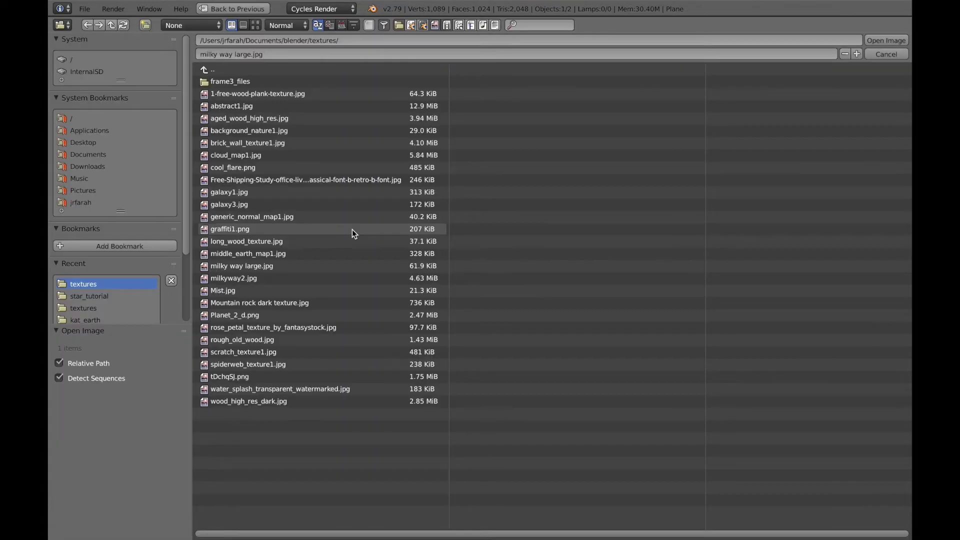
pyautogui.click(255, 26)
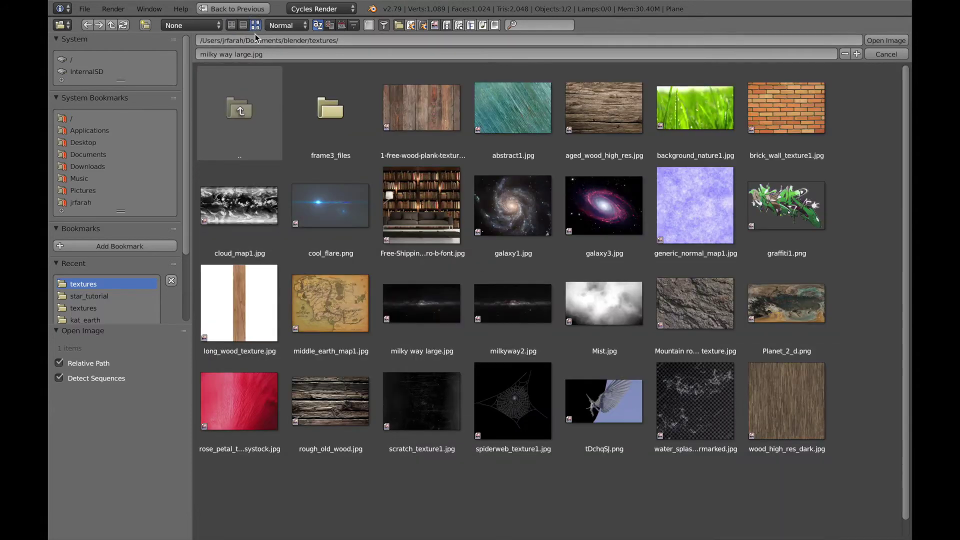
pyautogui.doubleClick(525, 321)
pyautogui.press('KP_0')
pyautogui.hotkey('shift', 'z')
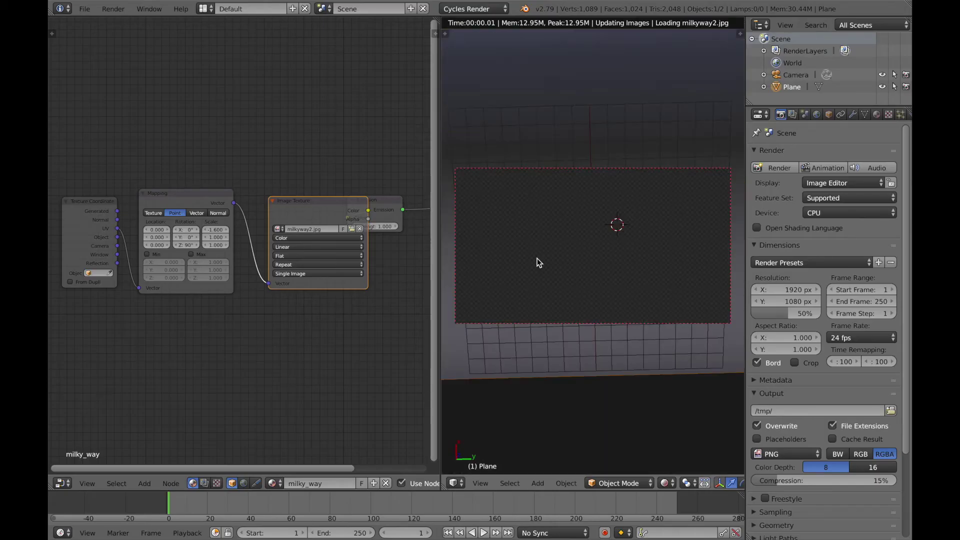
pyautogui.scroll(4, 576, 251)
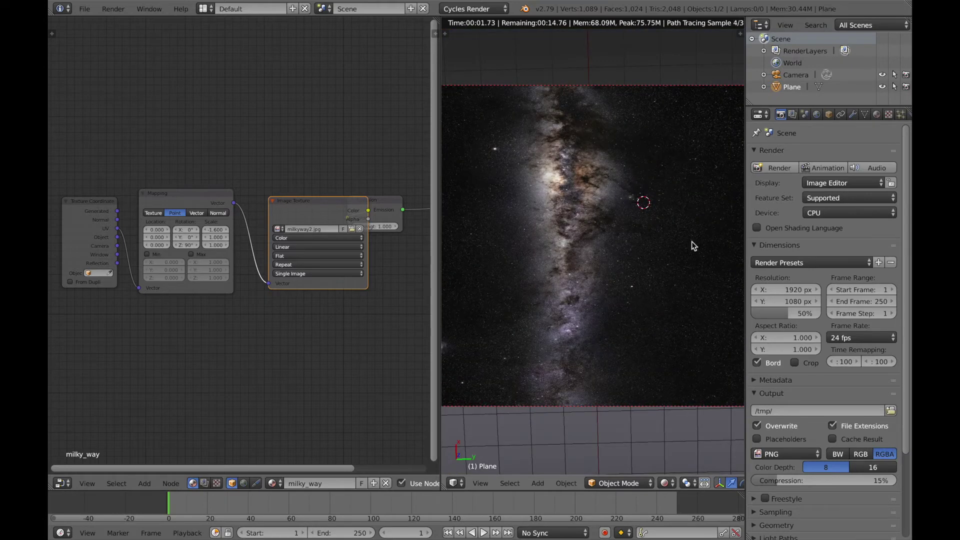
# - Examine the rendered Milky Way on the arched mesh from outside and through the camera
pyautogui.scroll(-5, 671, 205)
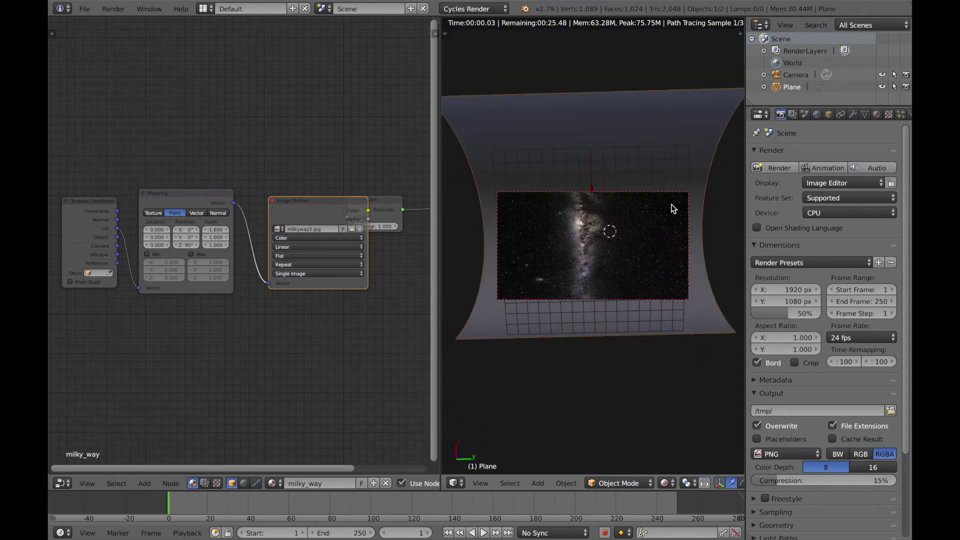
pyautogui.moveTo(672, 205); pyautogui.dragTo(648, 256, button='middle')
pyautogui.scroll(-4, 648, 256)
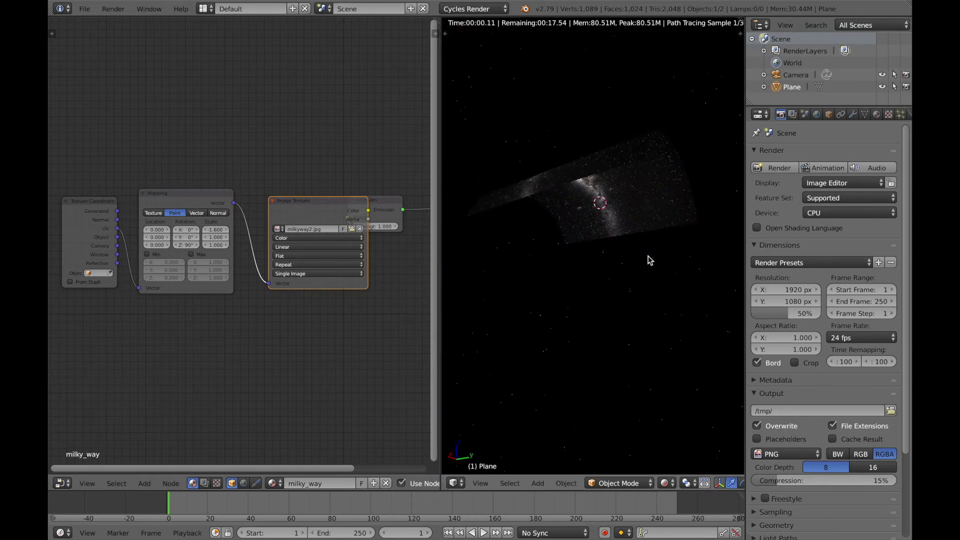
pyautogui.press('KP_0')
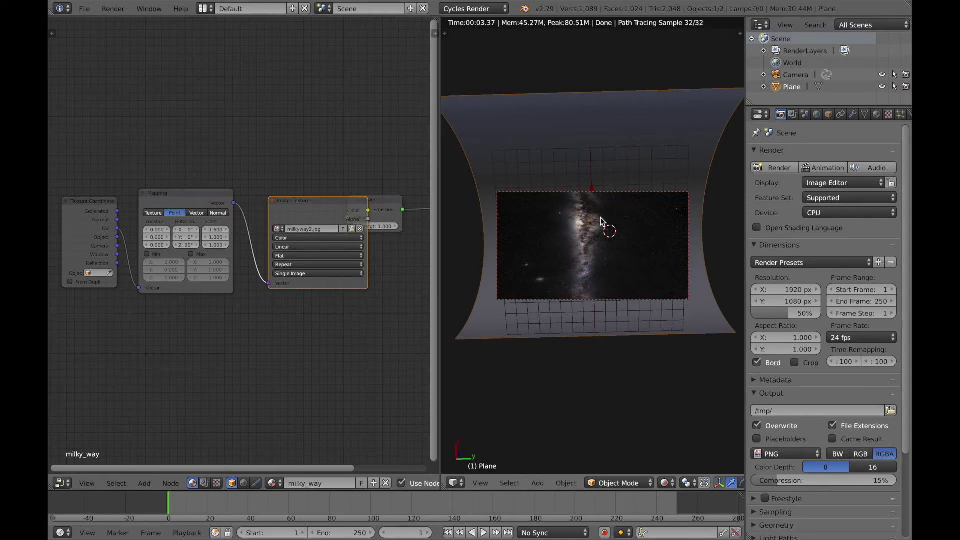
pyautogui.scroll(3, 601, 222)
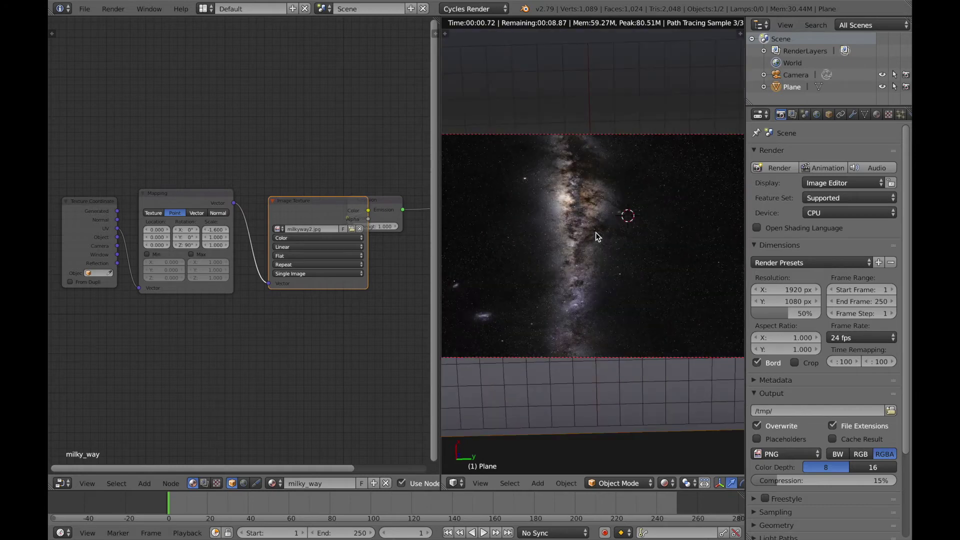
pyautogui.scroll(-2, 595, 234)
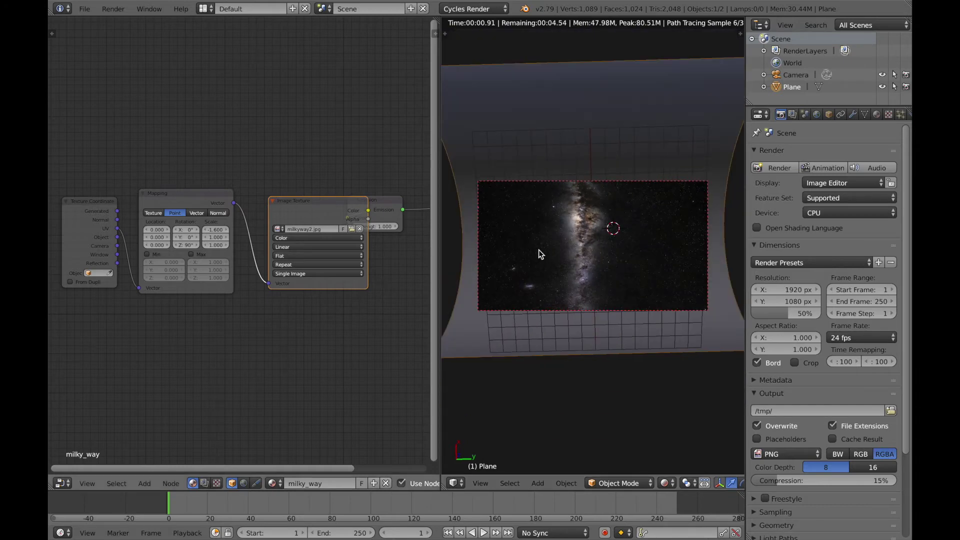
pyautogui.press('KP_0')
pyautogui.press('KP_0')
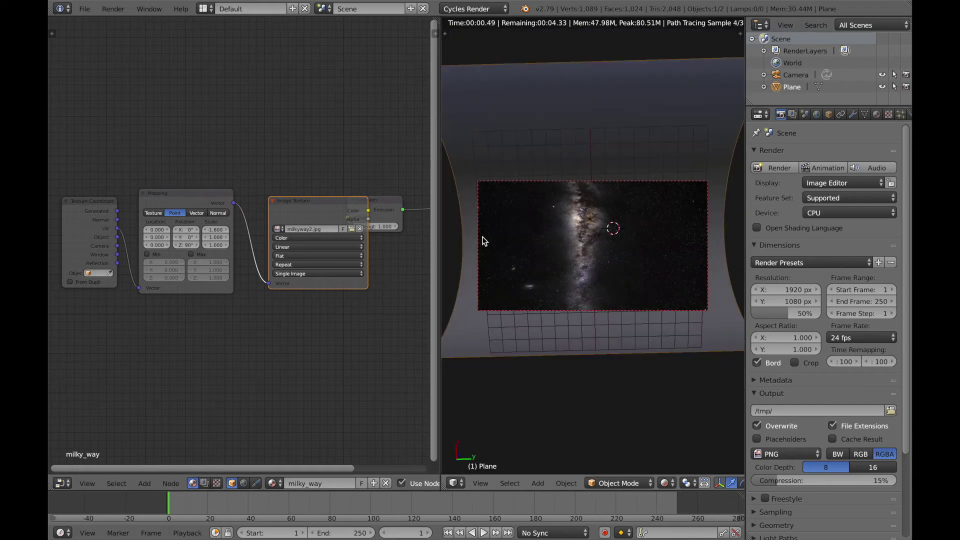
# - Try changing the Mapping node's Y scale to flip the Milky Way image on the arched mesh
pyautogui.click(197, 199)
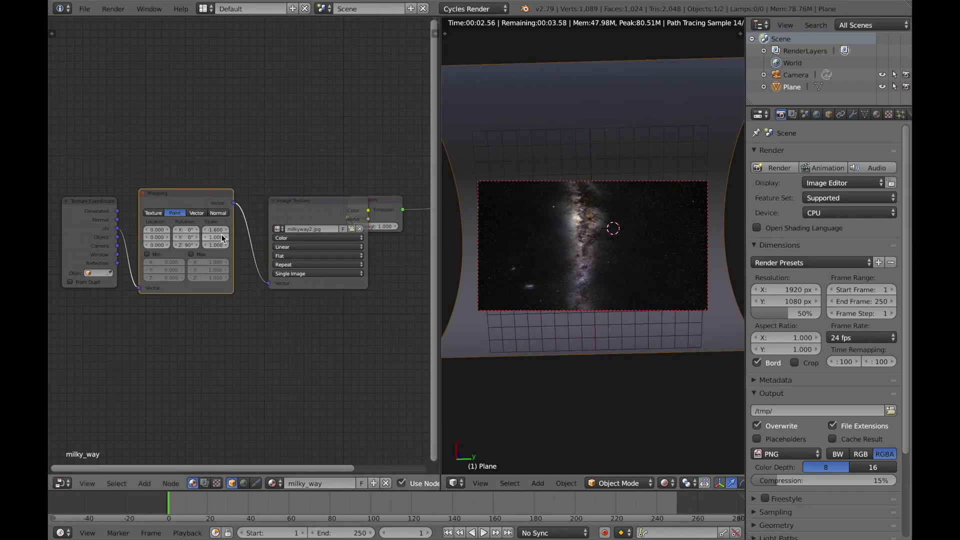
pyautogui.moveTo(215, 237); pyautogui.dragTo(216, 237)
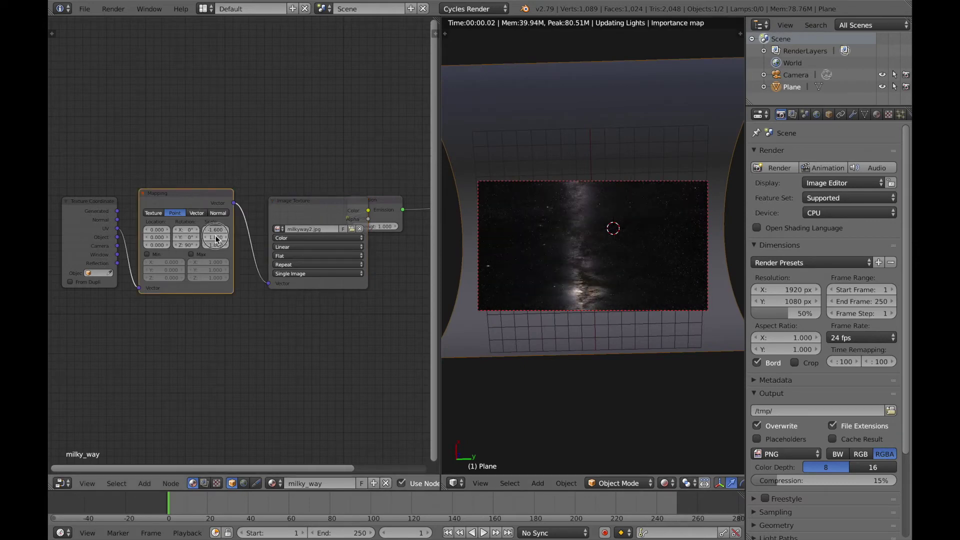
pyautogui.hotkey('ctrl', 's')
# - Clear the viewport's render border so the whole arched Milky Way mesh renders
pyautogui.click(332, 242)
pyautogui.scroll(-2, 370, 269)
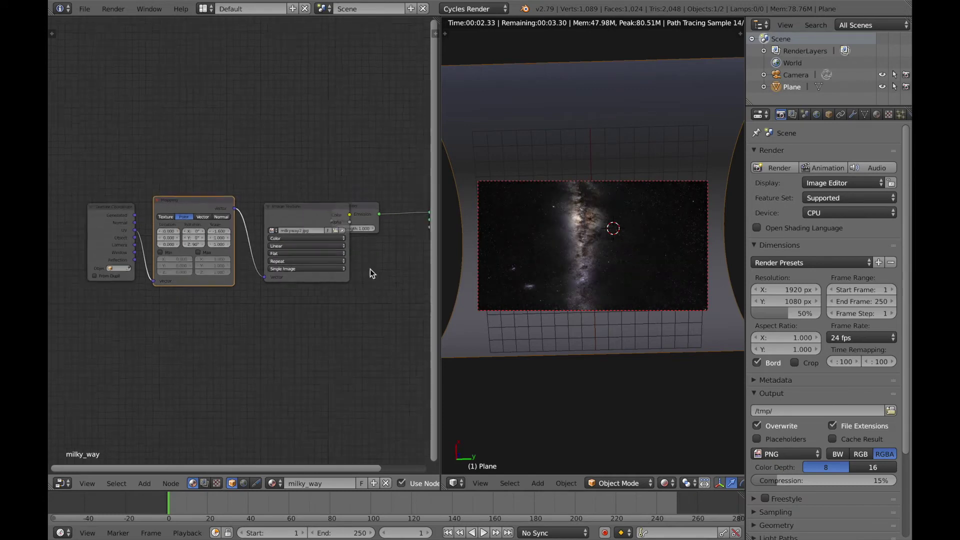
pyautogui.moveTo(368, 241); pyautogui.dragTo(319, 258, button='middle')
pyautogui.hotkey('ctrl', 'alt', 'b')
pyautogui.moveTo(545, 248); pyautogui.dragTo(547, 253, button='middle')
pyautogui.scroll(-1, 547, 248)
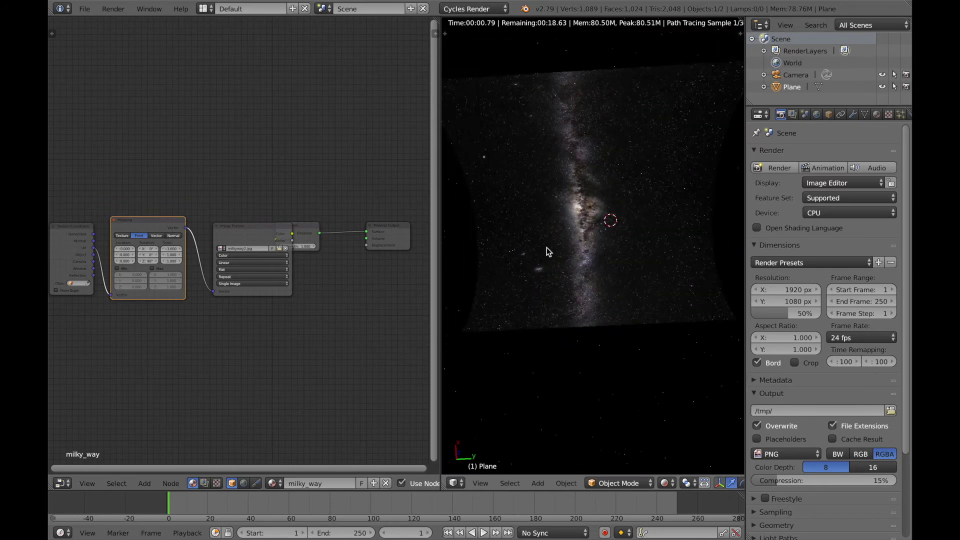
pyautogui.scroll(-3, 552, 238)
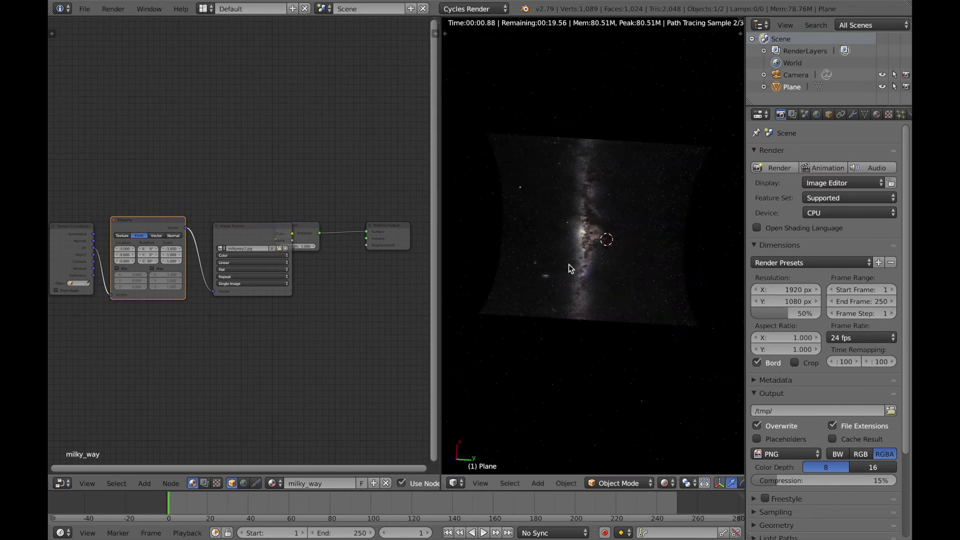
# - Move the Material Output and Emission nodes apart and insert a Mix Shader node between them
pyautogui.moveTo(326, 281); pyautogui.dragTo(251, 283, button='middle')
pyautogui.scroll(-1, 251, 283)
pyautogui.moveTo(299, 250); pyautogui.dragTo(365, 262)
pyautogui.moveTo(240, 237); pyautogui.dragTo(392, 254)
pyautogui.hotkey('shift', 'a')
pyautogui.click(371, 256)
pyautogui.write('mix')
pyautogui.press('Return')
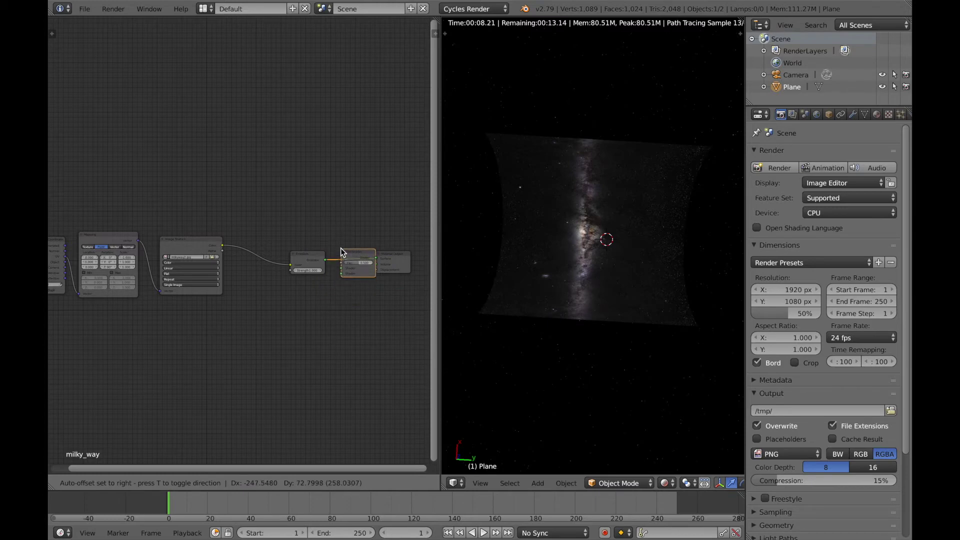
pyautogui.click(340, 248)
pyautogui.press('a')
# - Add a Transparent BSDF, connect it to the Mix Shader's second shader input and space it and the Emission node away from the Mix Shader
pyautogui.hotkey('shift', 'a')
pyautogui.click(346, 291)
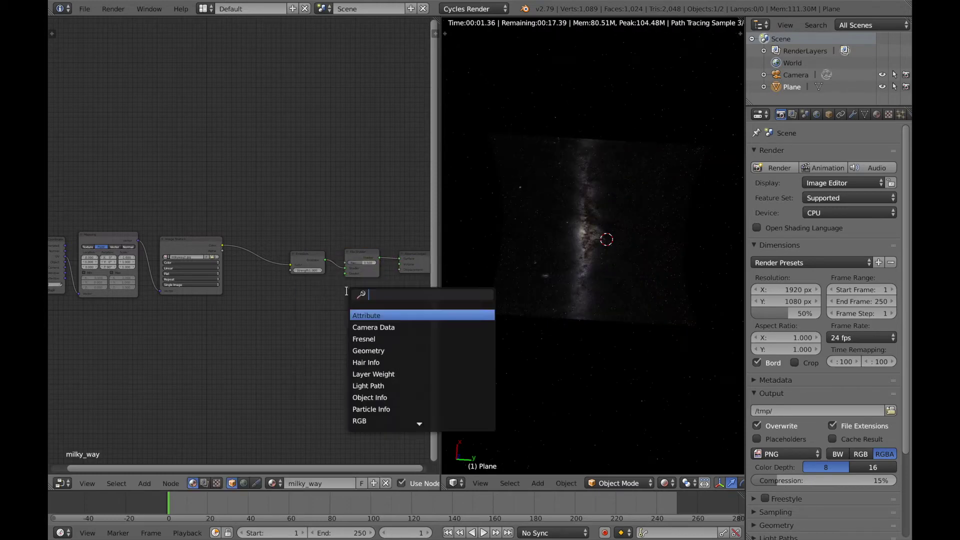
pyautogui.write('transp')
pyautogui.press('Return')
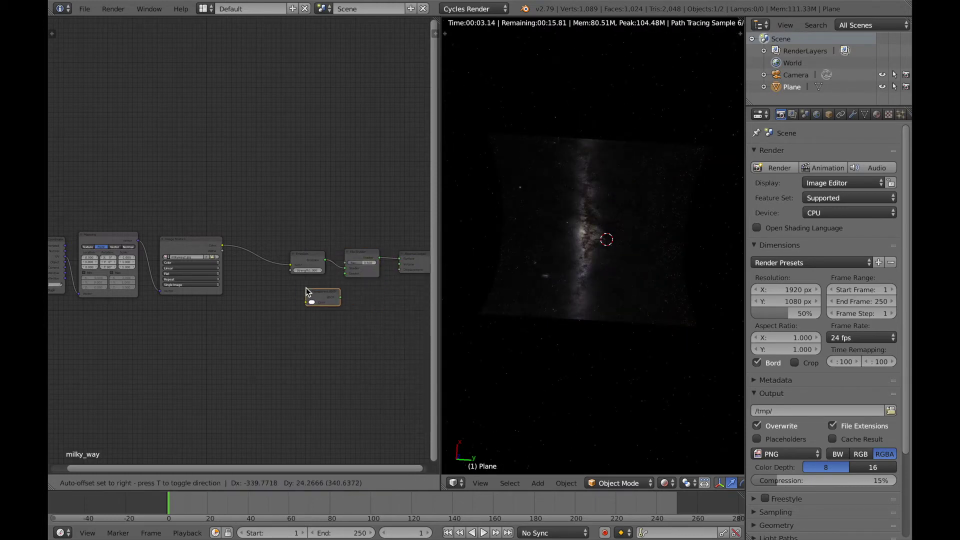
pyautogui.click(297, 281)
pyautogui.moveTo(331, 289); pyautogui.dragTo(346, 276)
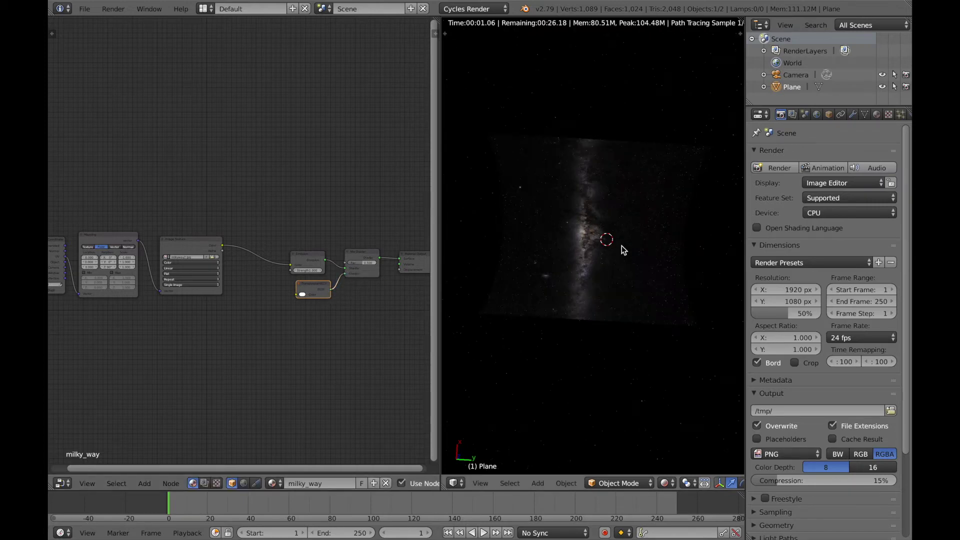
pyautogui.moveTo(301, 284); pyautogui.dragTo(271, 300)
pyautogui.moveTo(315, 262); pyautogui.dragTo(292, 268)
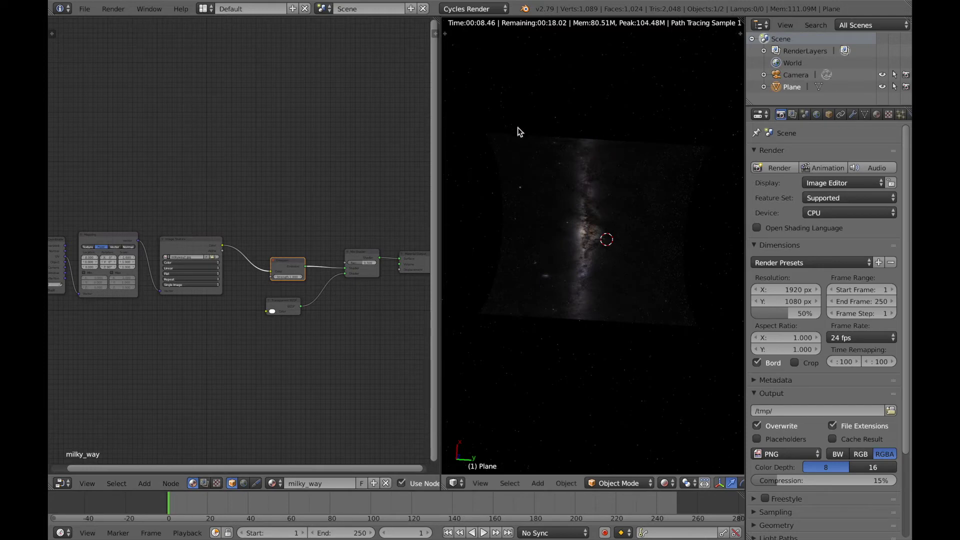
# - Add an RGB to BW node above the Emission node and feed it the Image Texture's Color output
pyautogui.hotkey('shift', 'a')
pyautogui.click(361, 256)
pyautogui.write('rgb')
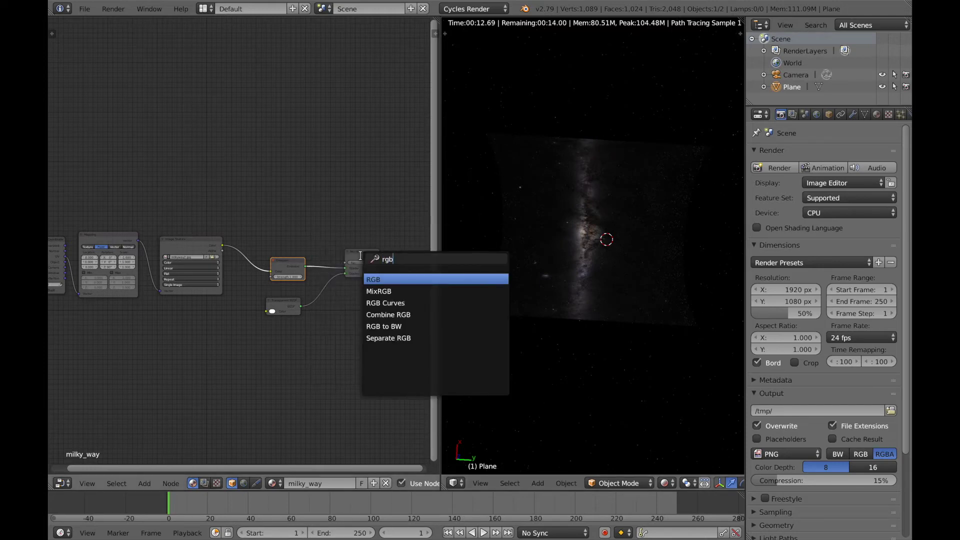
pyautogui.press('Down')
pyautogui.press('Down')
pyautogui.press('Down')
pyautogui.press('Down')
pyautogui.press('Return')
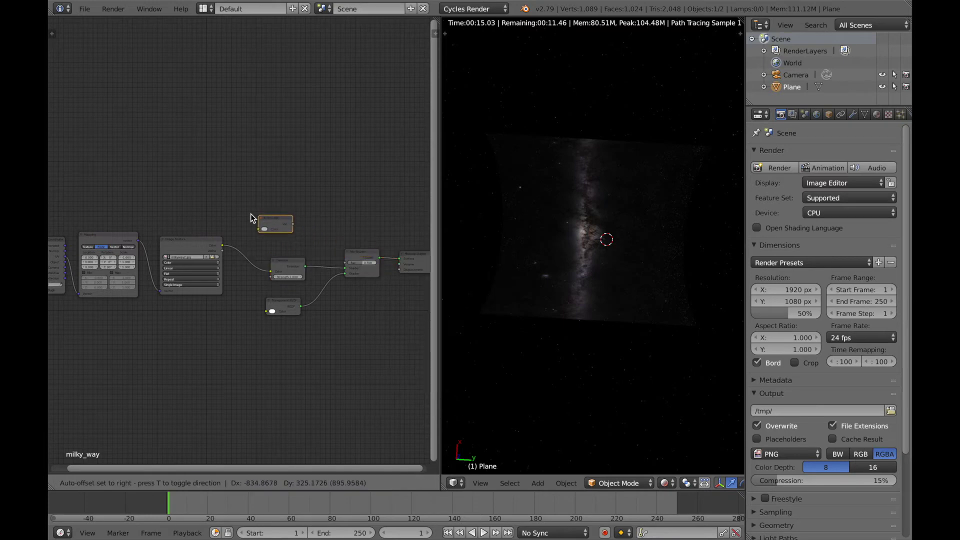
pyautogui.click(238, 213)
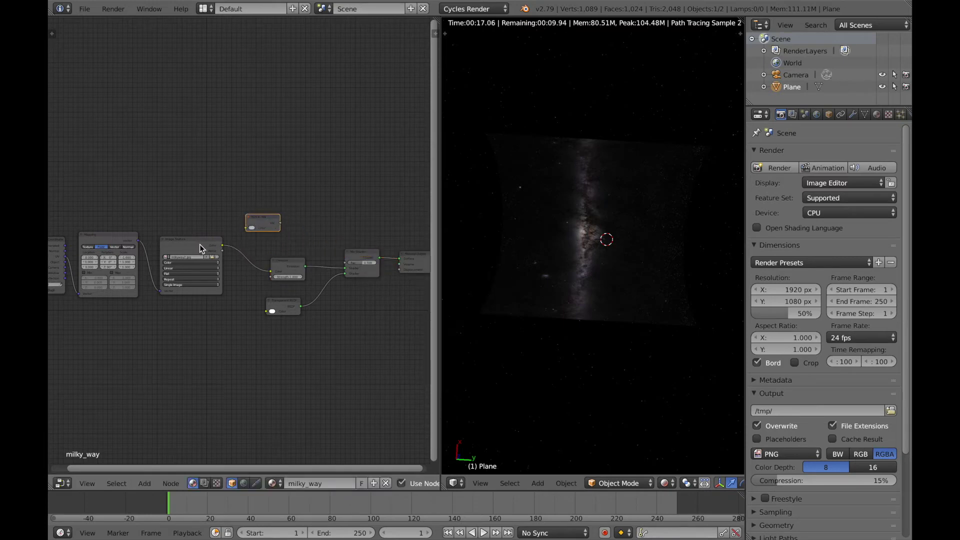
pyautogui.moveTo(222, 245); pyautogui.dragTo(248, 228)
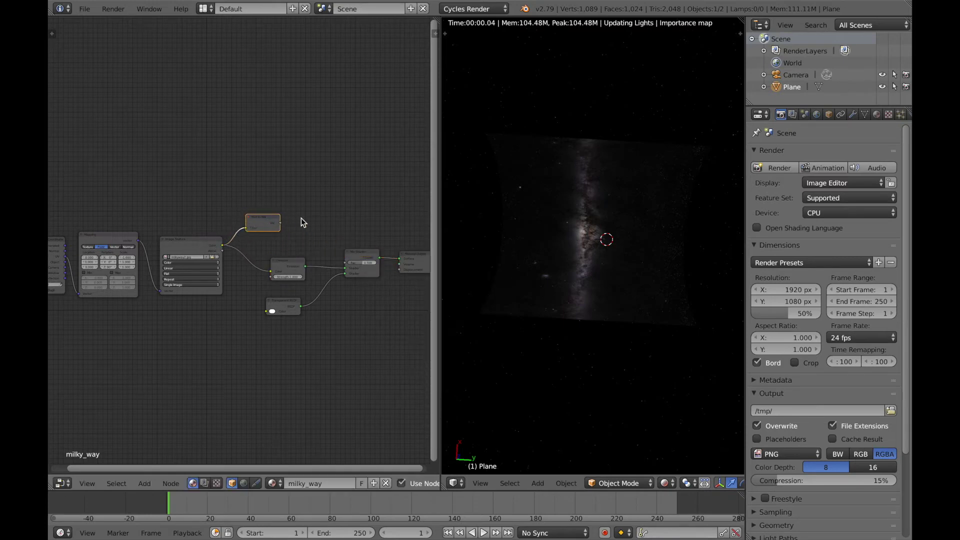
# - Add a ColorRamp node and connect the RGB to BW value to its Fac input
pyautogui.hotkey('shift', 'a')
pyautogui.click(273, 222)
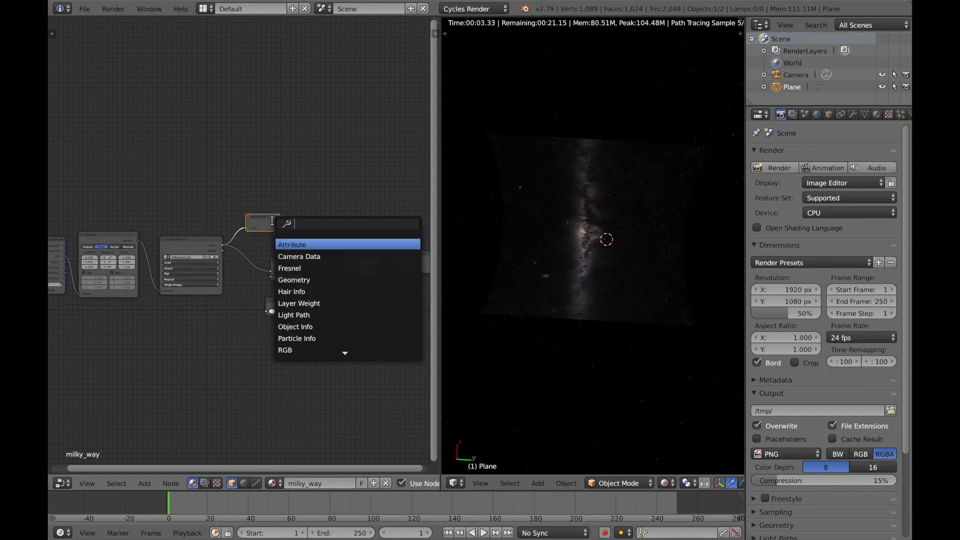
pyautogui.write('colo')
pyautogui.press('Return')
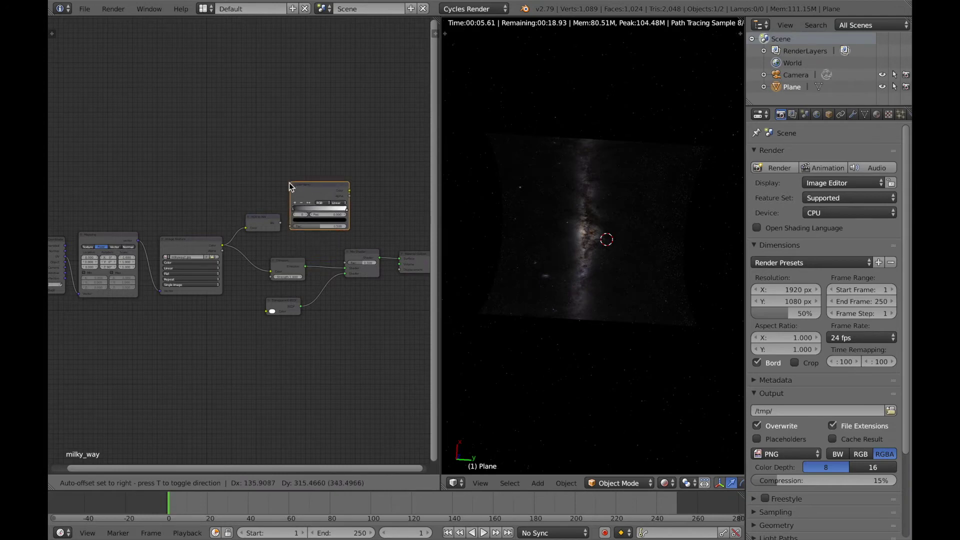
pyautogui.click(290, 184)
pyautogui.moveTo(282, 222); pyautogui.dragTo(255, 217)
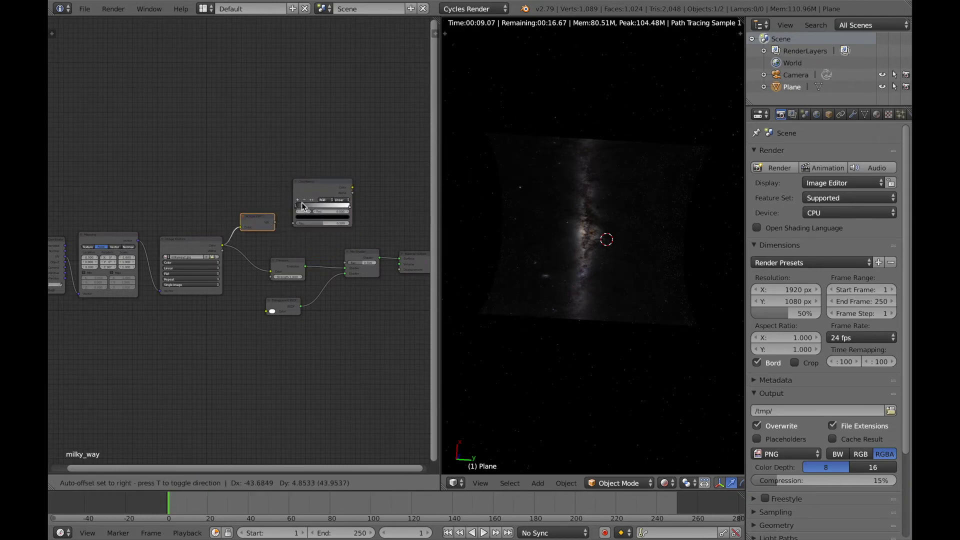
pyautogui.moveTo(317, 197); pyautogui.dragTo(303, 231)
pyautogui.scroll(4, 286, 219)
pyautogui.scroll(-3, 374, 244)
pyautogui.moveTo(374, 245); pyautogui.dragTo(322, 250, button='middle')
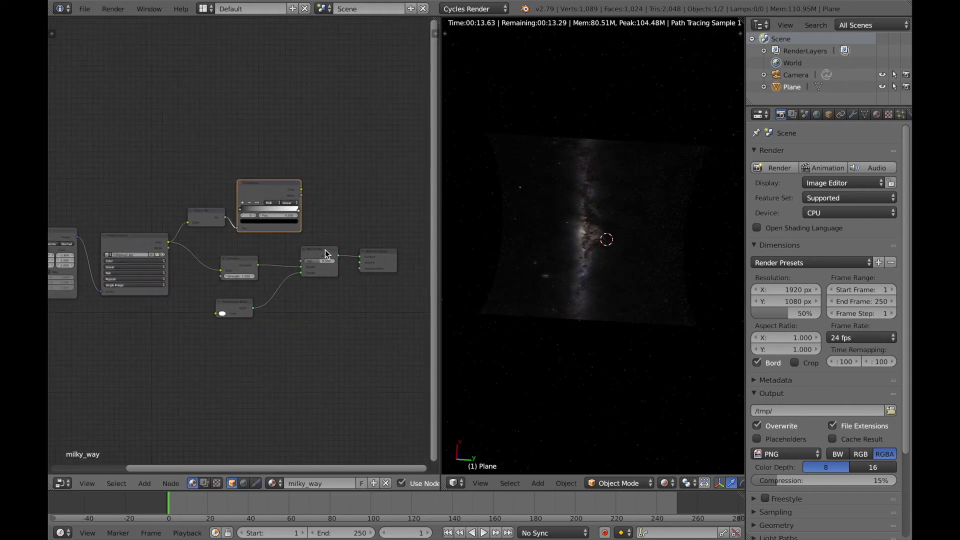
# - Move the Material Output and Mix Shader further along and connect the ColorRamp's Color output to the Mix Shader's Fac
pyautogui.moveTo(376, 250); pyautogui.dragTo(414, 249)
pyautogui.moveTo(328, 251); pyautogui.dragTo(370, 248)
pyautogui.moveTo(301, 190); pyautogui.dragTo(324, 256)
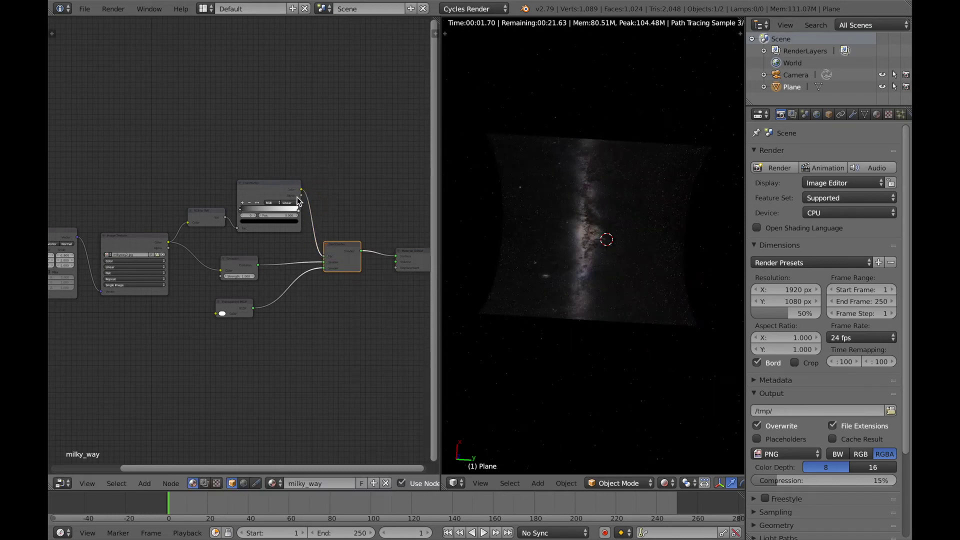
# - Preview the ColorRamp output on the mesh through a Viewer node and reposition the Emission and Transparent BSDF nodes
pyautogui.keyDown('ctrl'); pyautogui.keyDown('shift'); pyautogui.click(283, 188); pyautogui.keyUp('shift'); pyautogui.keyUp('ctrl')
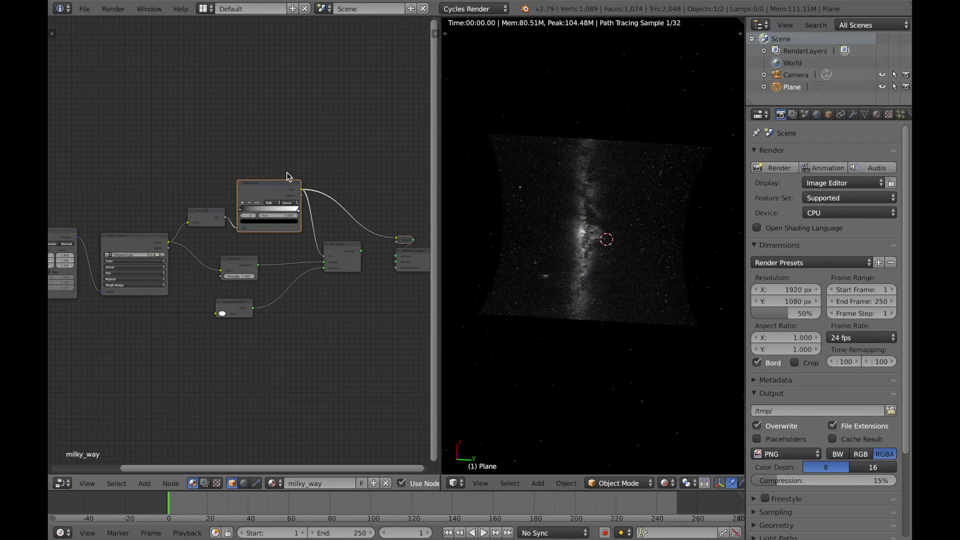
pyautogui.scroll(2, 595, 245)
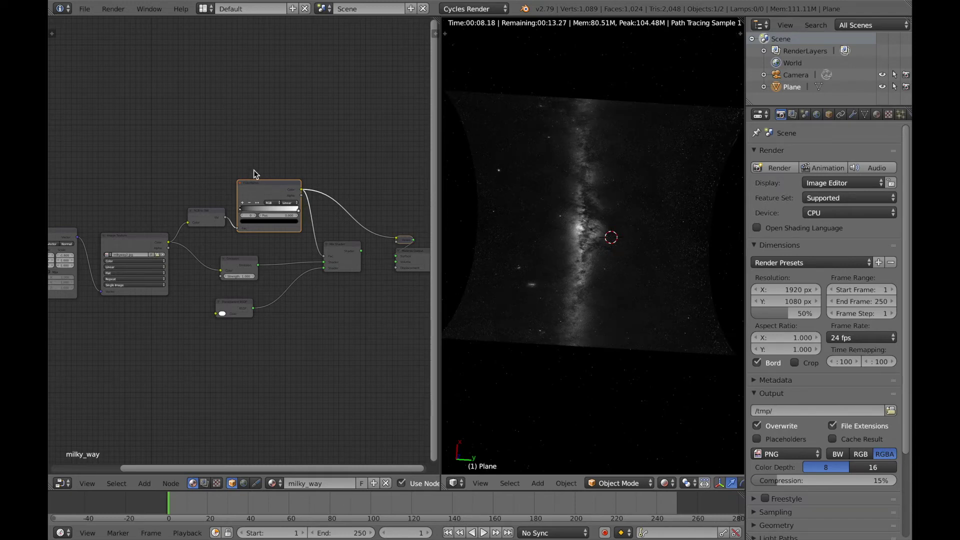
pyautogui.moveTo(297, 208); pyautogui.dragTo(327, 207)
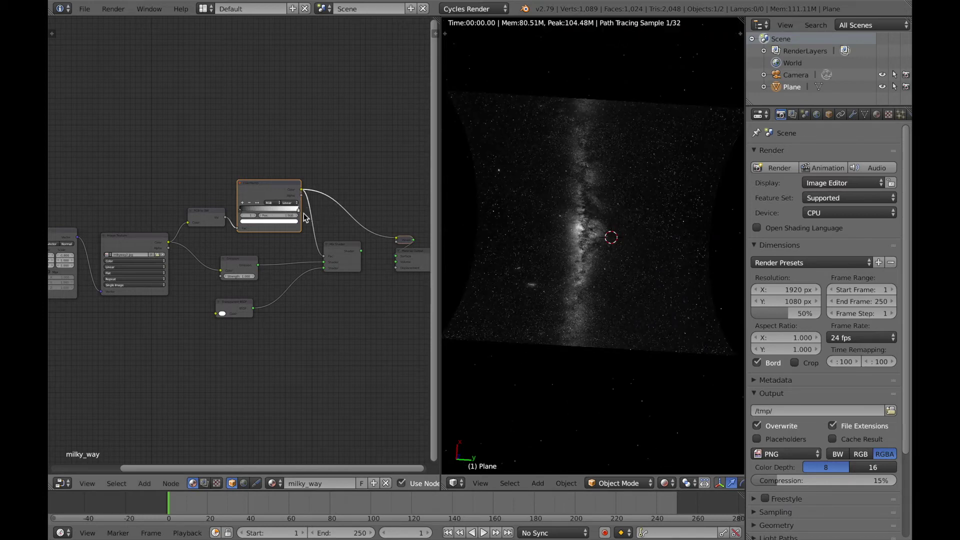
pyautogui.moveTo(247, 258)
pyautogui.mouseDown()
pyautogui.moveTo(234, 255)
pyautogui.moveTo(241, 259)
pyautogui.mouseUp()
pyautogui.moveTo(238, 302)
pyautogui.mouseDown()
pyautogui.moveTo(255, 293)
pyautogui.moveTo(237, 299)
pyautogui.mouseUp()
pyautogui.scroll(1, 288, 260)
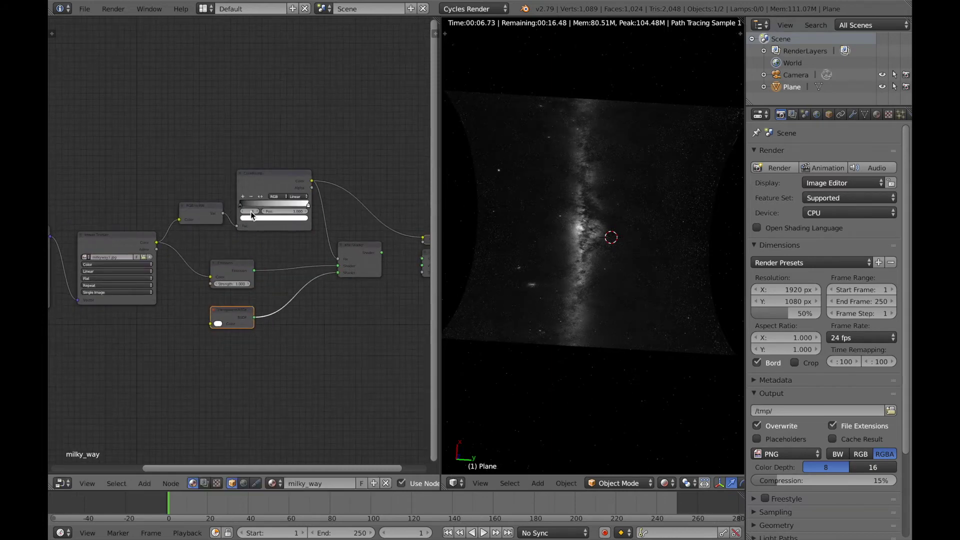
# - Raise the ColorRamp's contrast by placing the black stop near the start and the white stop at 0.145
pyautogui.moveTo(241, 206)
pyautogui.mouseDown()
pyautogui.moveTo(278, 207)
pyautogui.moveTo(241, 213)
pyautogui.moveTo(255, 205)
pyautogui.mouseUp()
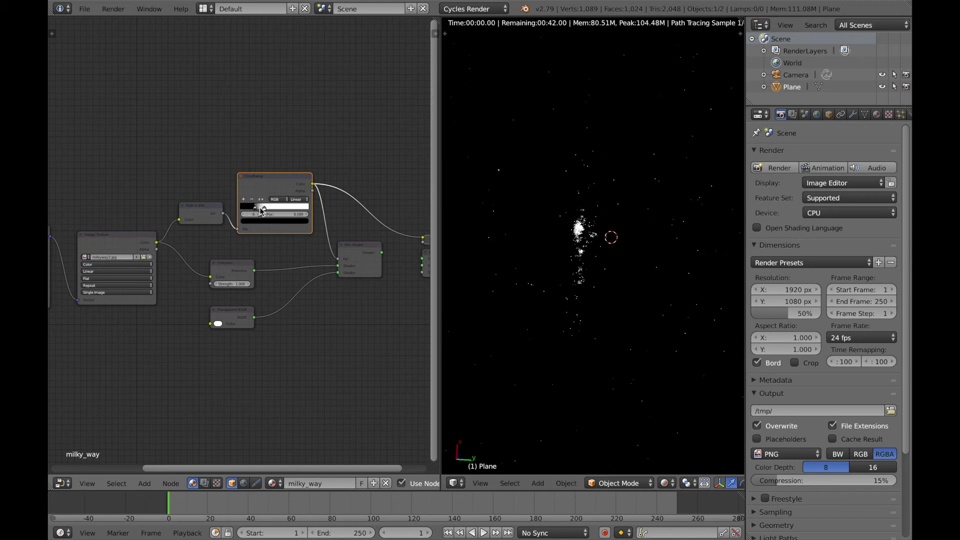
pyautogui.moveTo(254, 208)
pyautogui.mouseDown()
pyautogui.moveTo(275, 195)
pyautogui.moveTo(253, 191)
pyautogui.mouseUp()
pyautogui.scroll(5, 266, 208)
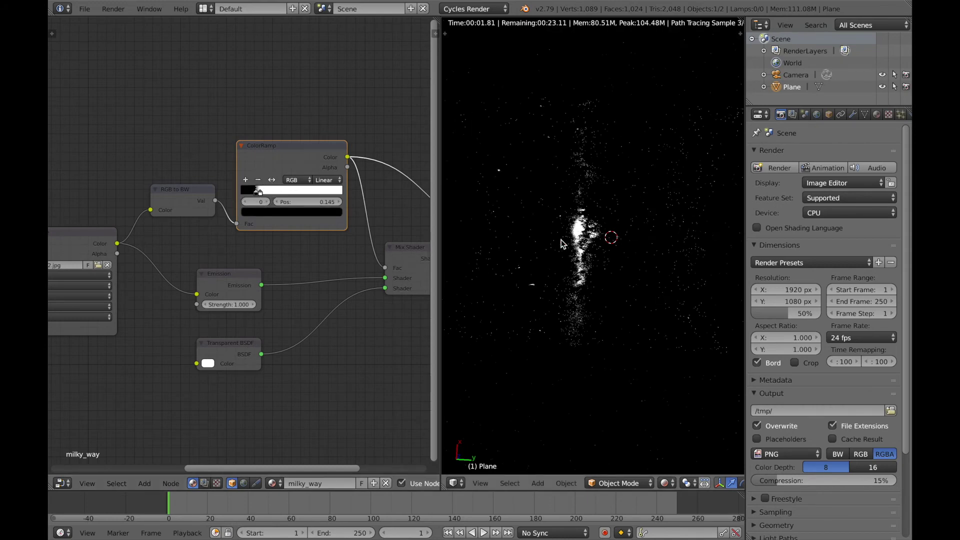
pyautogui.moveTo(263, 190)
pyautogui.mouseDown()
pyautogui.moveTo(292, 186)
pyautogui.moveTo(244, 189)
pyautogui.moveTo(266, 191)
pyautogui.moveTo(258, 191)
pyautogui.mouseUp()
pyautogui.moveTo(344, 273); pyautogui.dragTo(258, 275, button='middle')
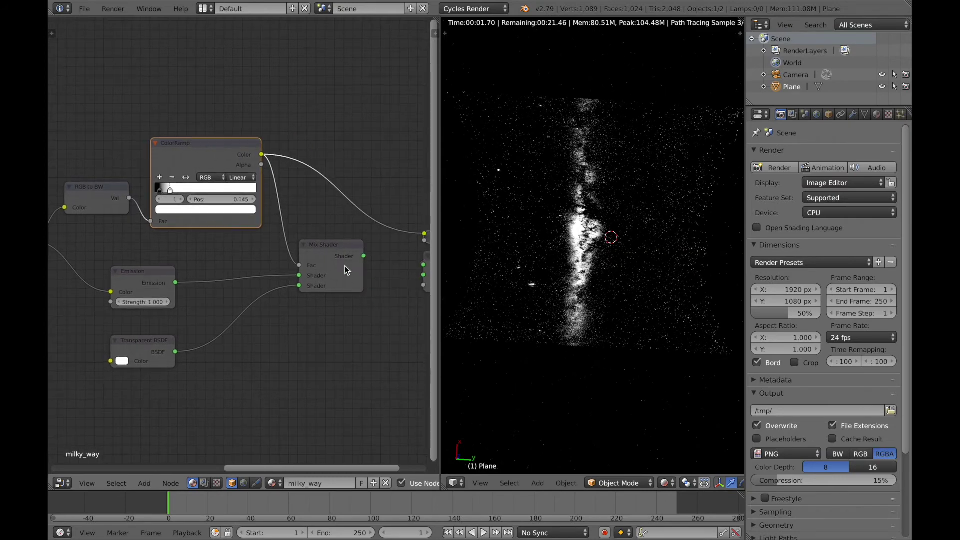
# - Send the Mix Shader to the Material Output again and swap its shader inputs, with Transparent BSDF first and Emission second
pyautogui.moveTo(369, 259); pyautogui.dragTo(284, 263, button='middle')
pyautogui.click(260, 257)
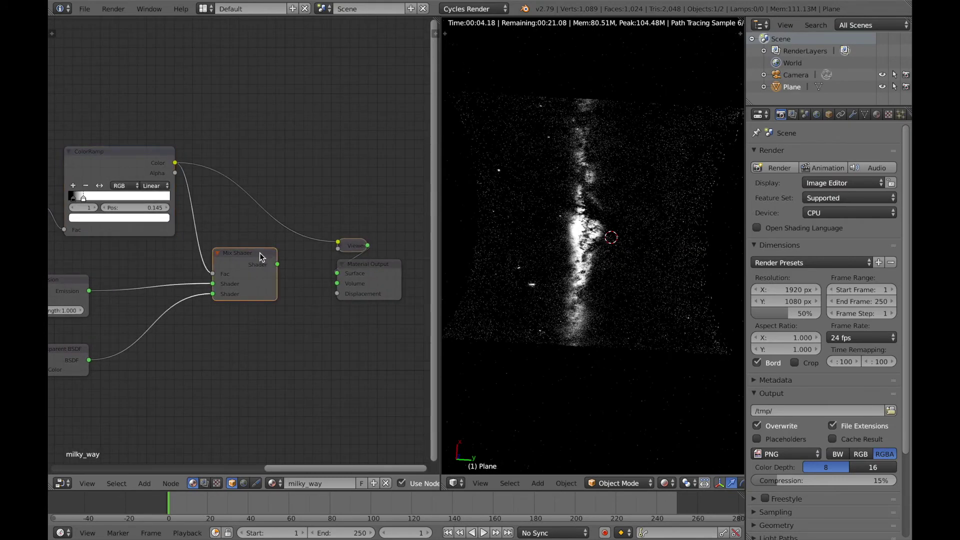
pyautogui.keyDown('ctrl'); pyautogui.keyDown('shift'); pyautogui.click(263, 259); pyautogui.keyUp('shift'); pyautogui.keyUp('ctrl')
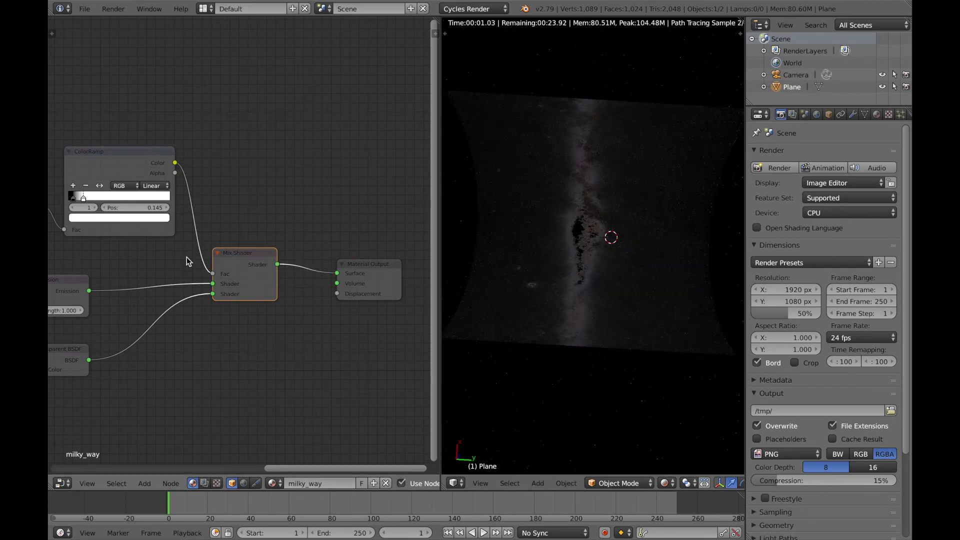
pyautogui.moveTo(214, 284); pyautogui.dragTo(222, 294)
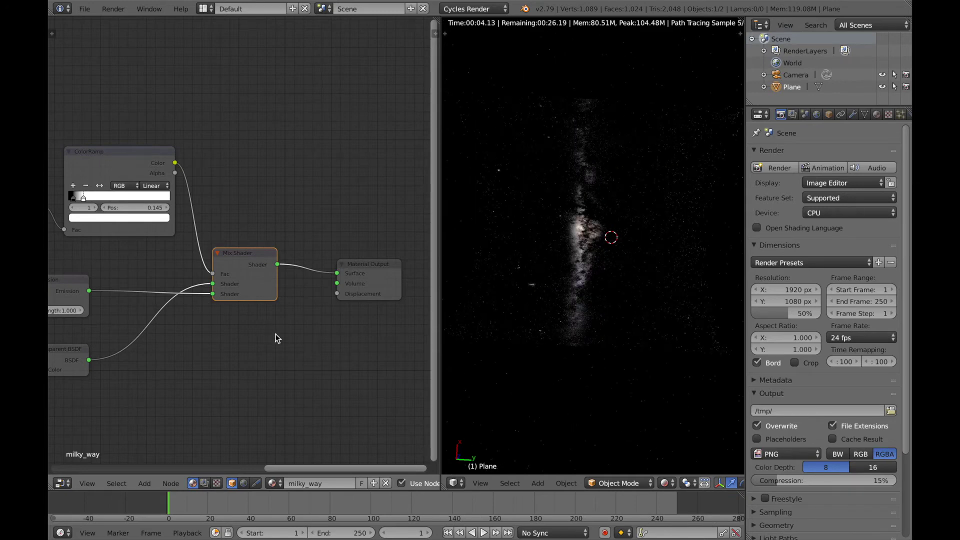
# - Examine the masked Milky Way render, the ColorRamp's interpolation options and the surrounding shader nodes
pyautogui.scroll(-1, 565, 310)
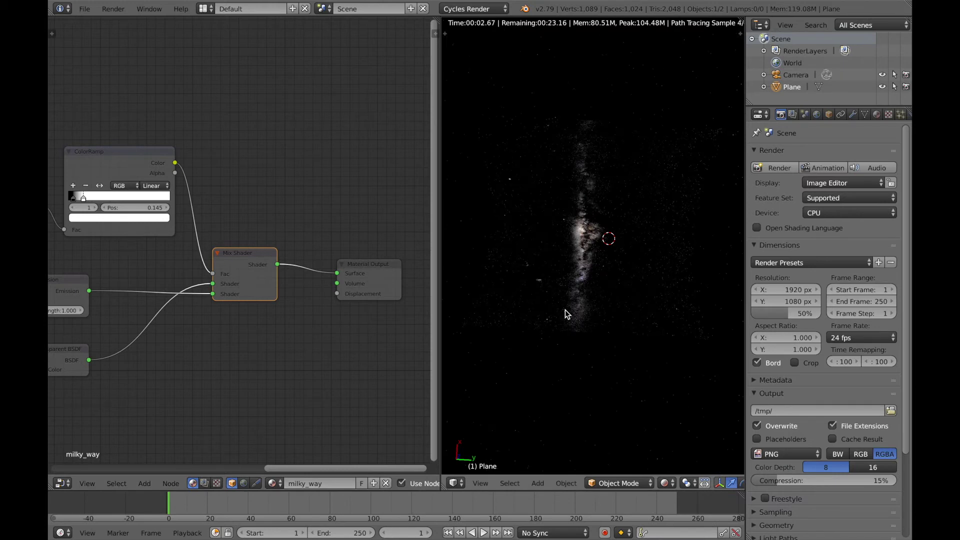
pyautogui.moveTo(300, 271); pyautogui.dragTo(359, 287, button='middle')
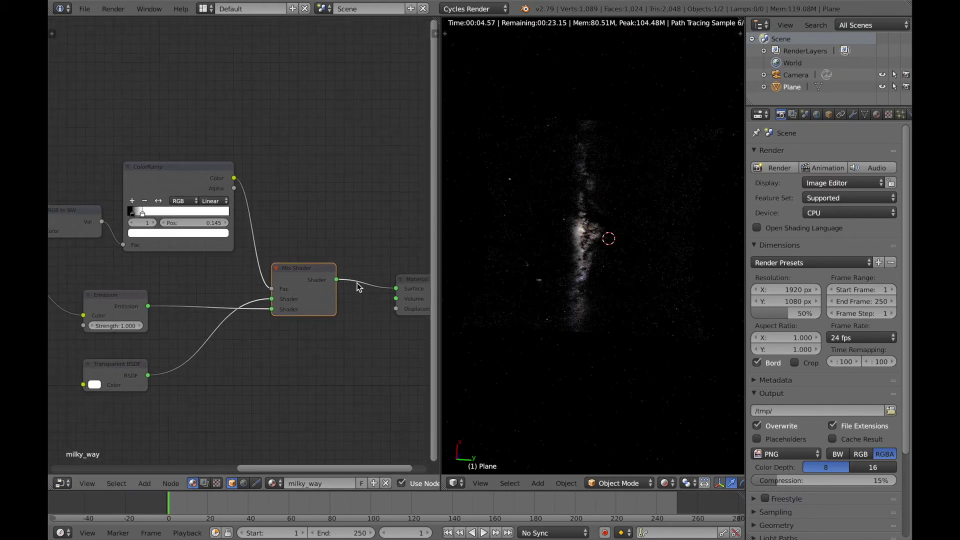
pyautogui.moveTo(256, 251); pyautogui.dragTo(322, 262, button='middle')
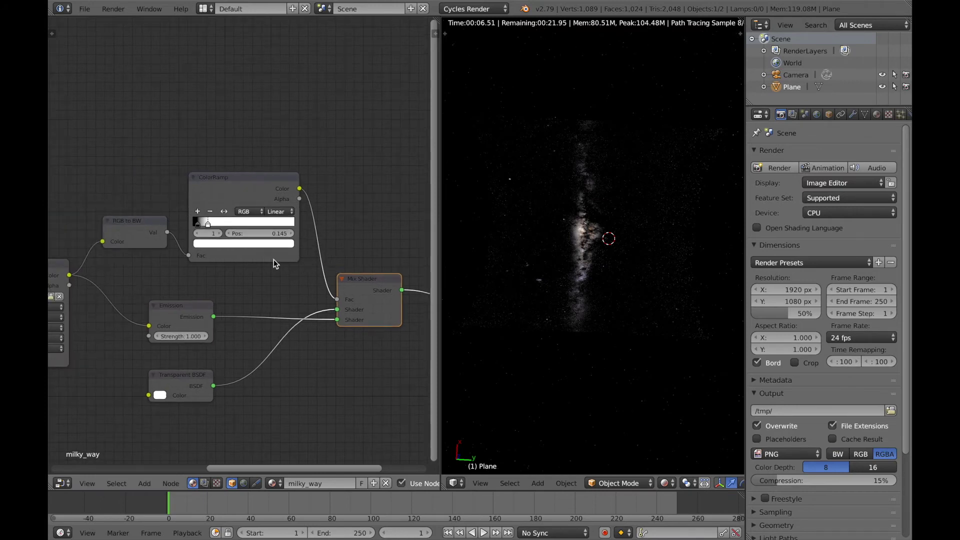
pyautogui.click(284, 212)
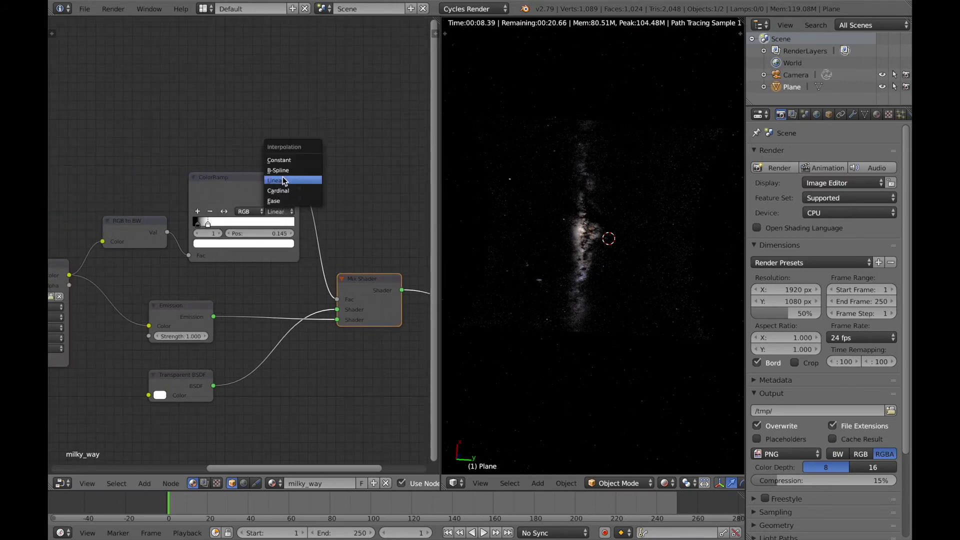
pyautogui.click(235, 176)
pyautogui.moveTo(190, 263); pyautogui.dragTo(271, 259, button='middle')
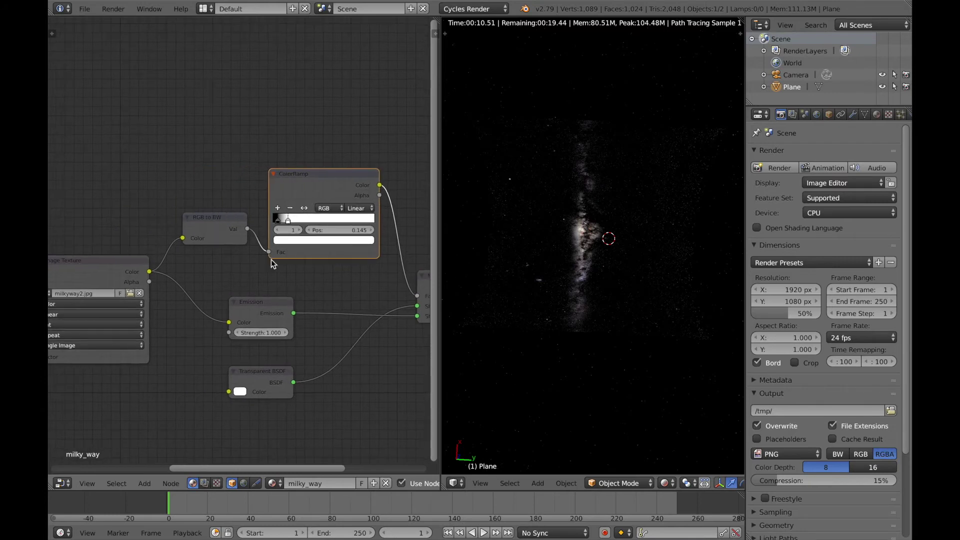
pyautogui.scroll(-1, 262, 268)
pyautogui.scroll(-1, 239, 275)
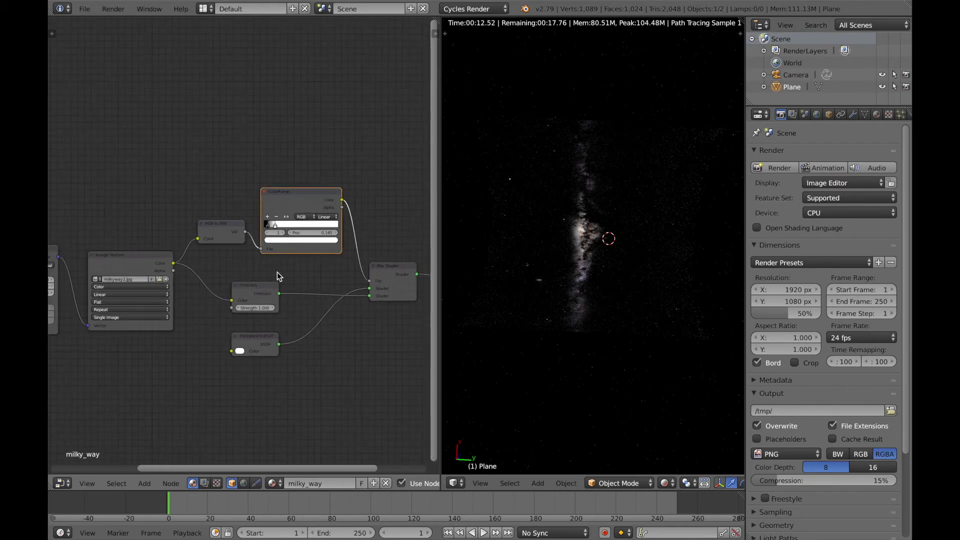
# - Soften the ColorRamp mask by keeping the black stop at the start and setting the white stop's position to 0.227
pyautogui.scroll(1, 268, 267)
pyautogui.moveTo(319, 271); pyautogui.dragTo(278, 284, button='middle')
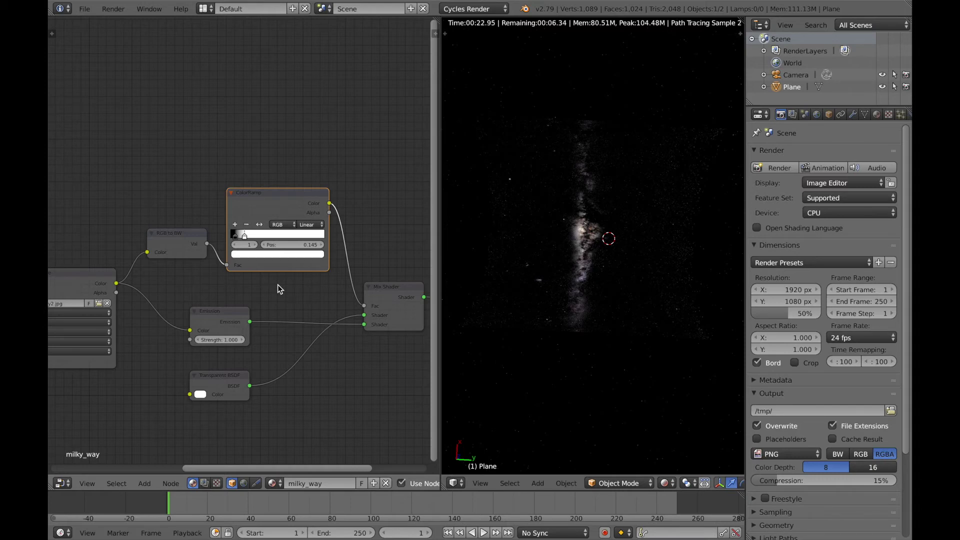
pyautogui.scroll(2, 277, 284)
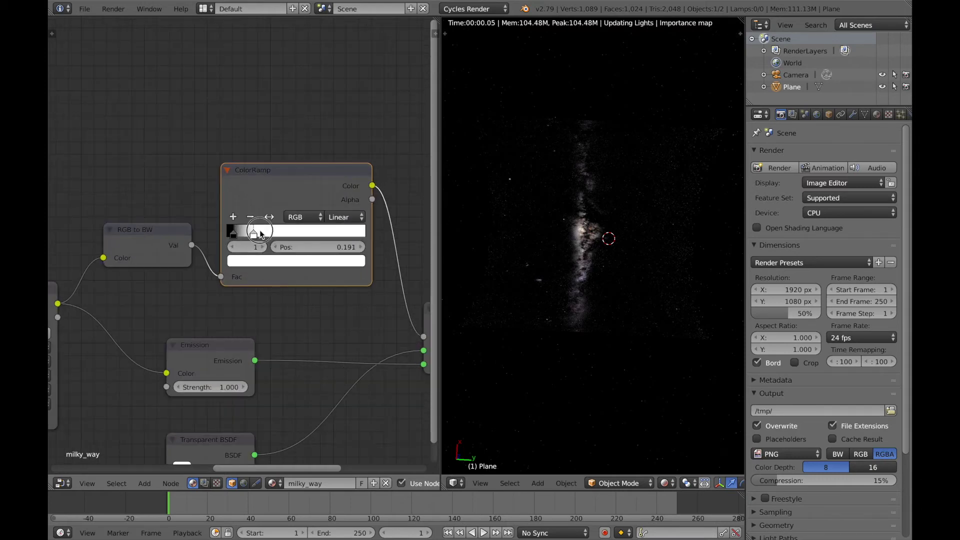
pyautogui.moveTo(232, 231); pyautogui.dragTo(253, 231)
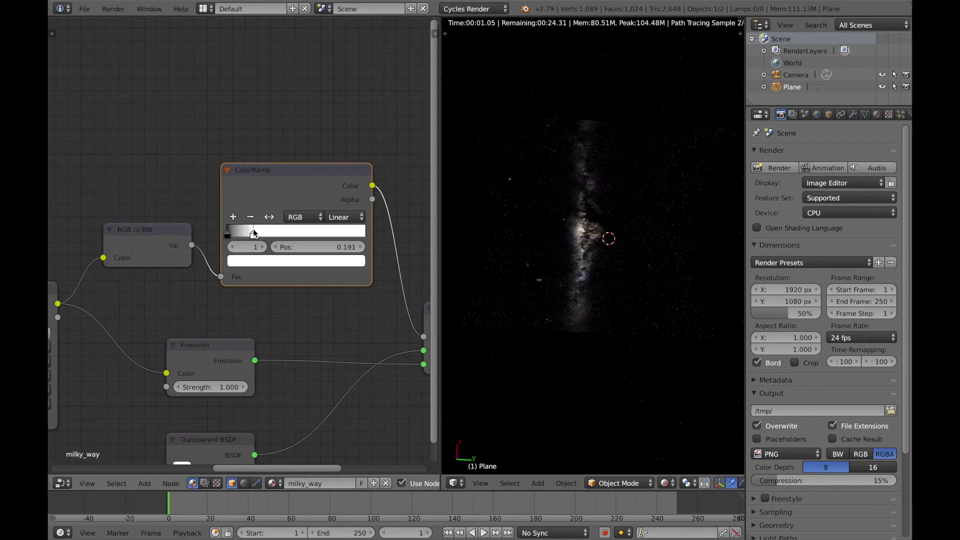
pyautogui.moveTo(254, 233); pyautogui.dragTo(260, 232)
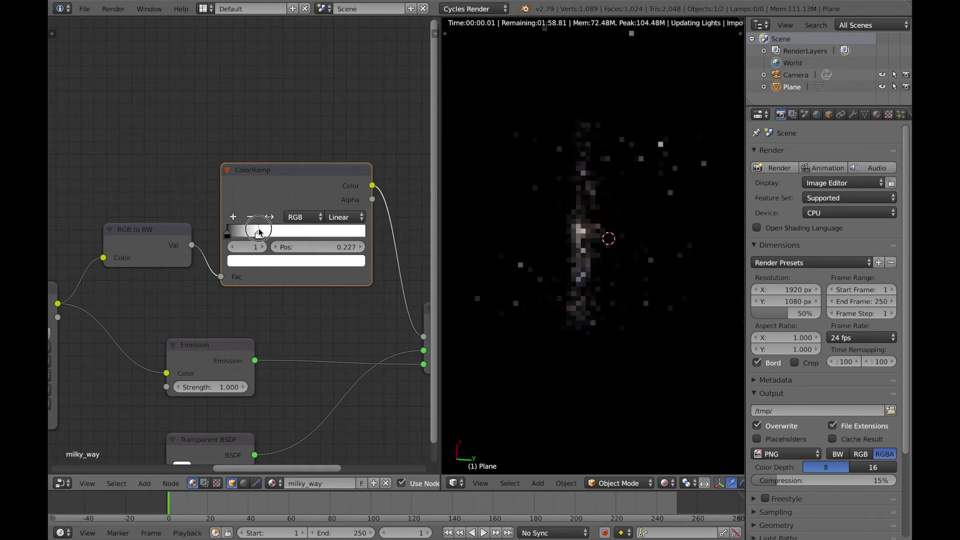
# - Duplicate the Mix Shader, insert the copy before the Material Output, and connect the Transparent BSDF to its second shader input
pyautogui.moveTo(286, 309); pyautogui.dragTo(188, 249, button='middle')
pyautogui.scroll(-3, 212, 238)
pyautogui.moveTo(289, 290); pyautogui.dragTo(216, 290, button='middle')
pyautogui.click(235, 247)
pyautogui.hotkey('shift', 'd')
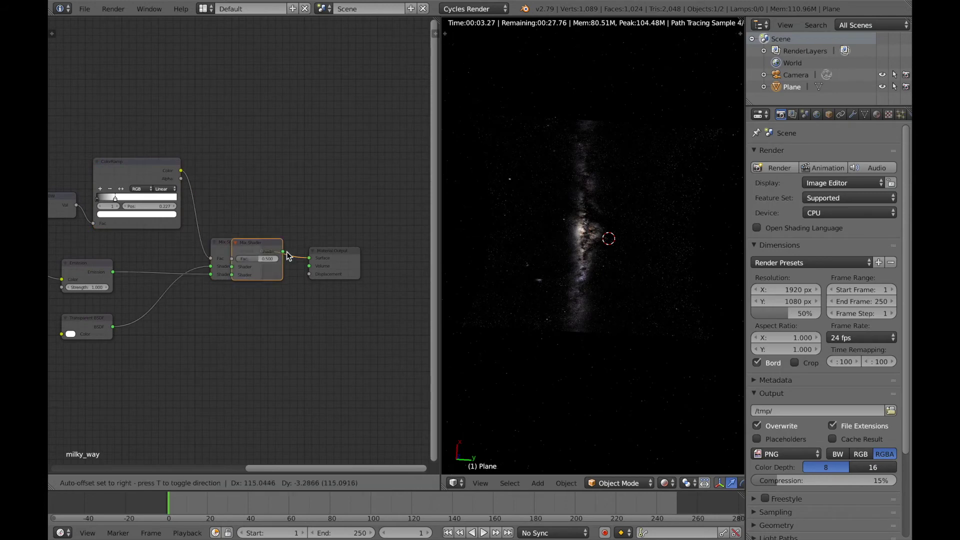
pyautogui.click(315, 248)
pyautogui.moveTo(113, 327); pyautogui.dragTo(295, 279)
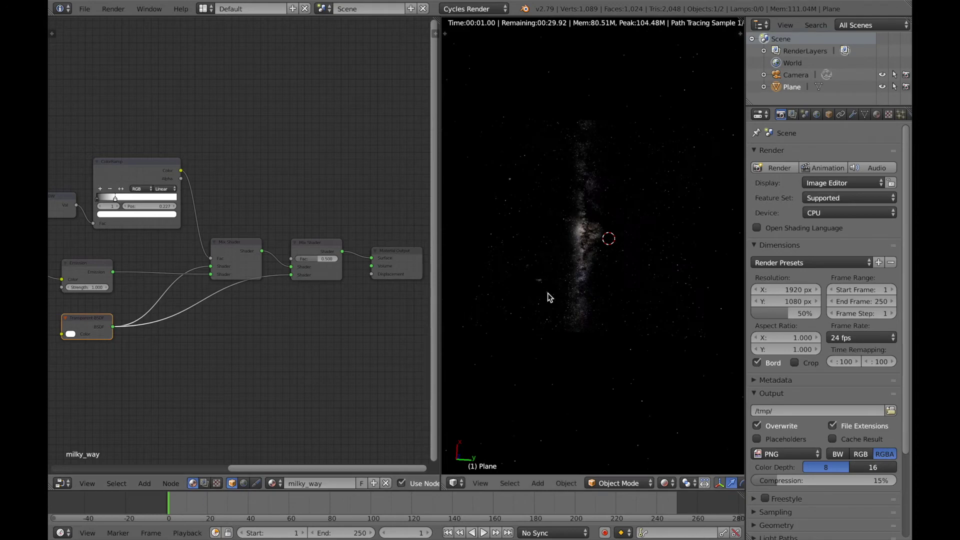
# - Set the second Mix Shader's factor to 0.214 to make the Milky Way more visible
pyautogui.scroll(-3, 547, 293)
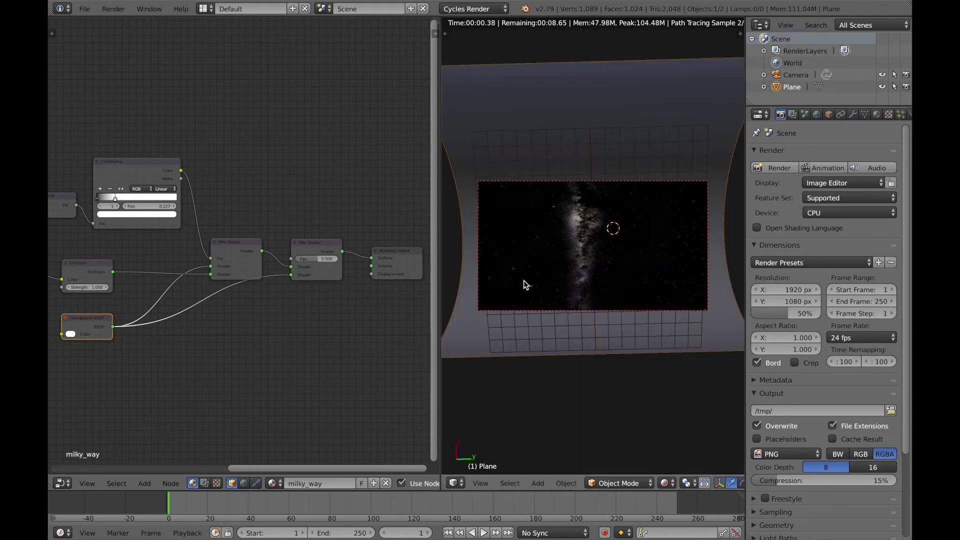
pyautogui.scroll(4, 525, 284)
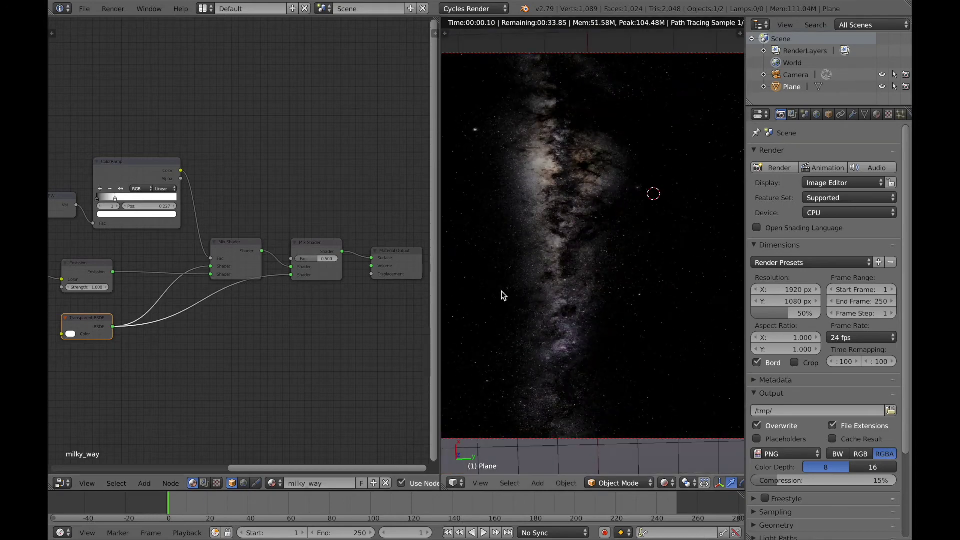
pyautogui.moveTo(319, 258)
pyautogui.mouseDown()
pyautogui.moveTo(310, 258)
pyautogui.moveTo(328, 258)
pyautogui.moveTo(307, 257)
pyautogui.mouseUp()
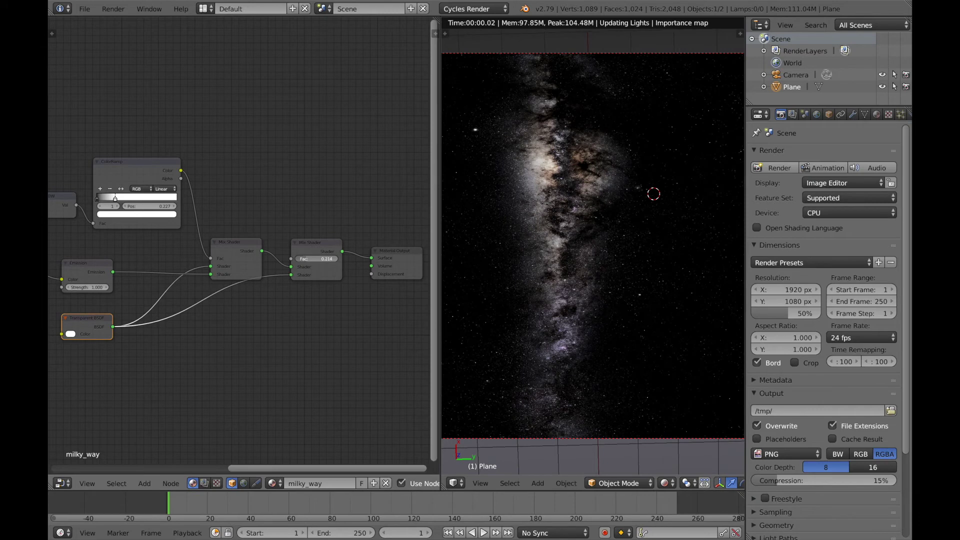
# - Try to move the arched plane about -8.7 units along its local Z axis
pyautogui.scroll(-5, 517, 277)
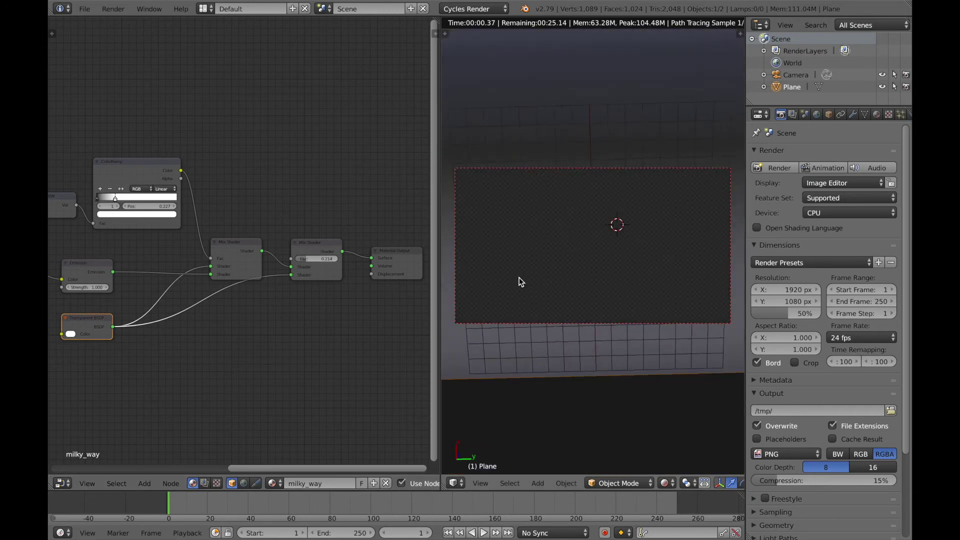
pyautogui.scroll(-2, 519, 279)
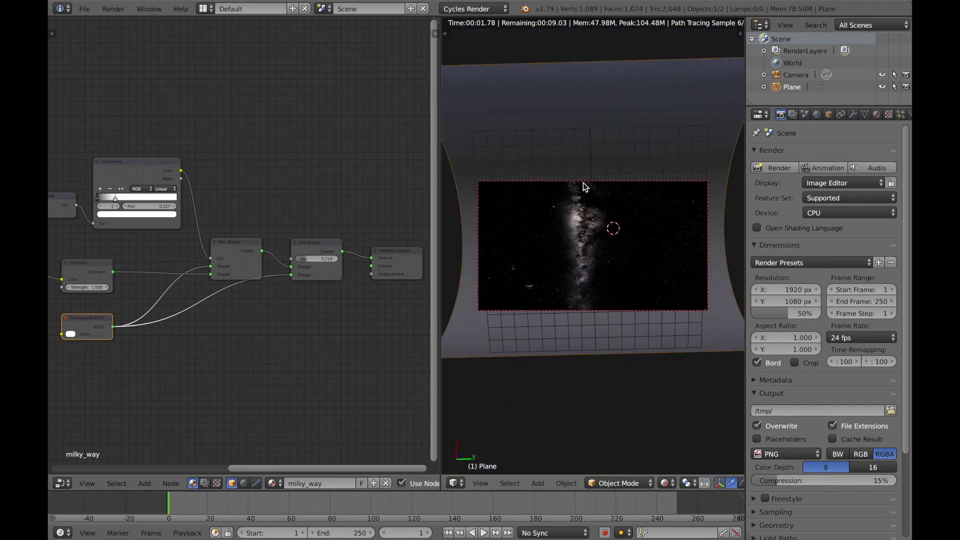
pyautogui.press('g')
pyautogui.press('z')
pyautogui.press('z')
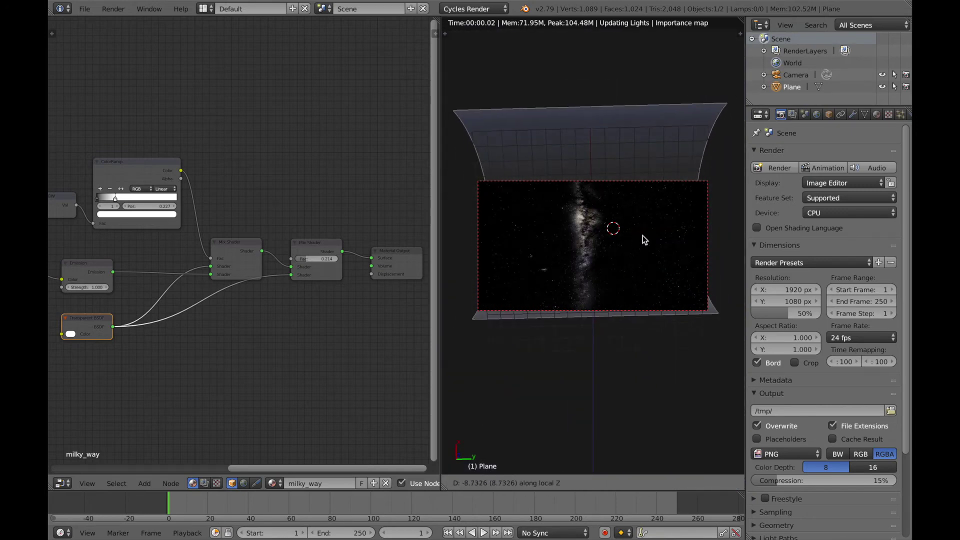
pyautogui.click(642, 236)
pyautogui.scroll(4, 638, 236)
pyautogui.scroll(-2, 637, 236)
pyautogui.scroll(-1, 638, 236)
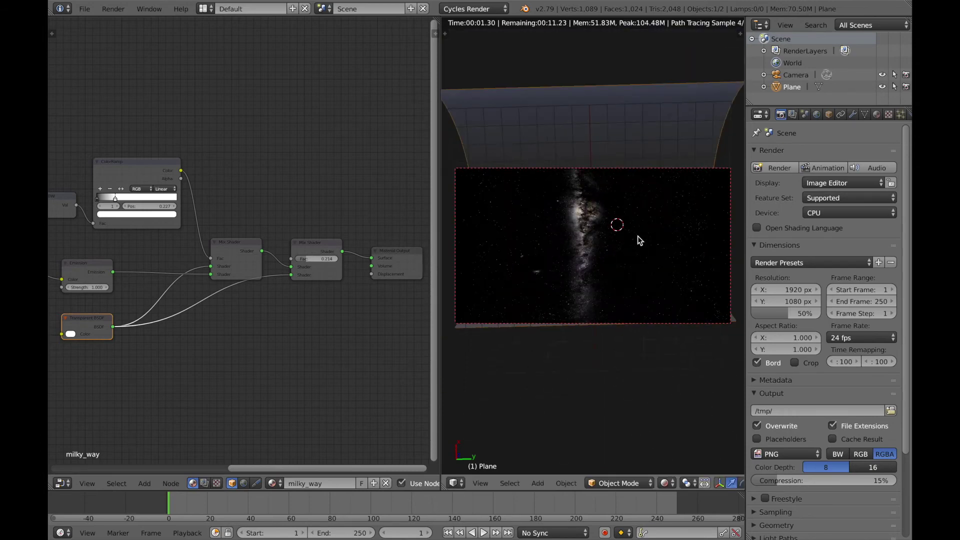
pyautogui.press('g')
pyautogui.rightClick(640, 236)
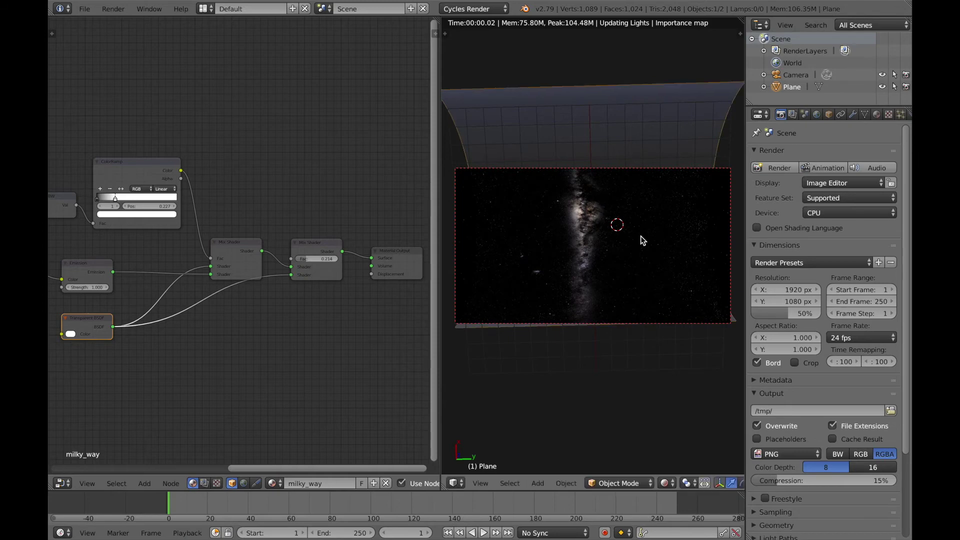
pyautogui.hotkey('ctrl', 'z')
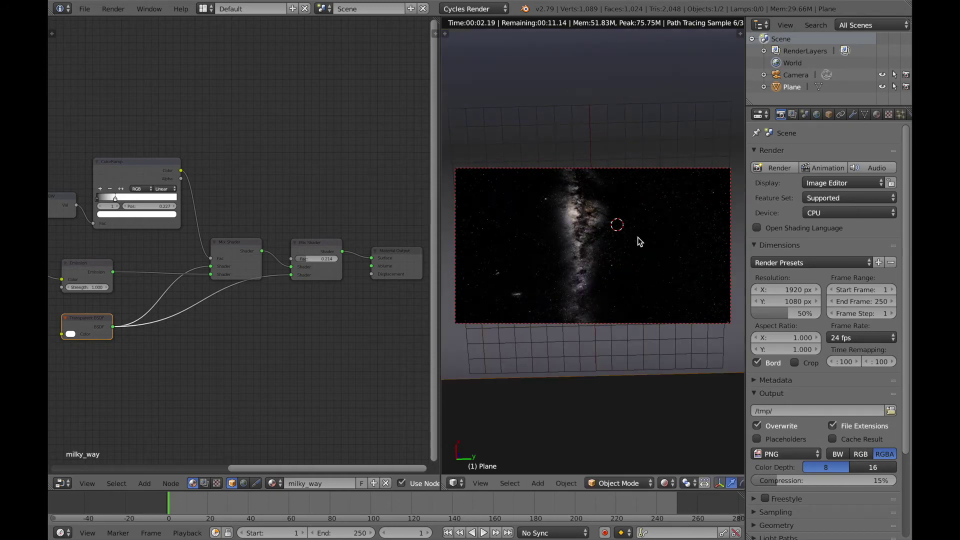
# - Rotate the arched plane clockwise by slightly under 30 degrees and move it about -1.44 along global Y
pyautogui.scroll(-1, 637, 241)
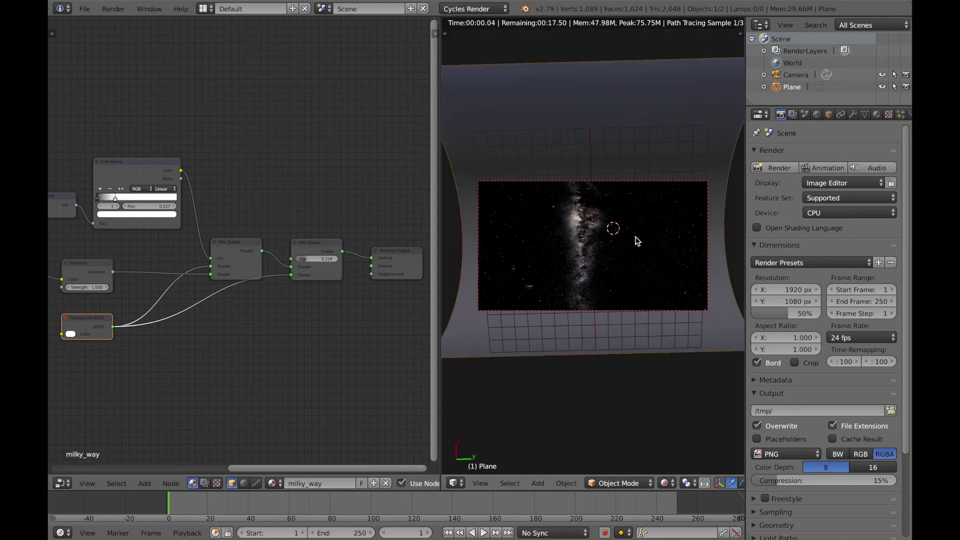
pyautogui.press('r')
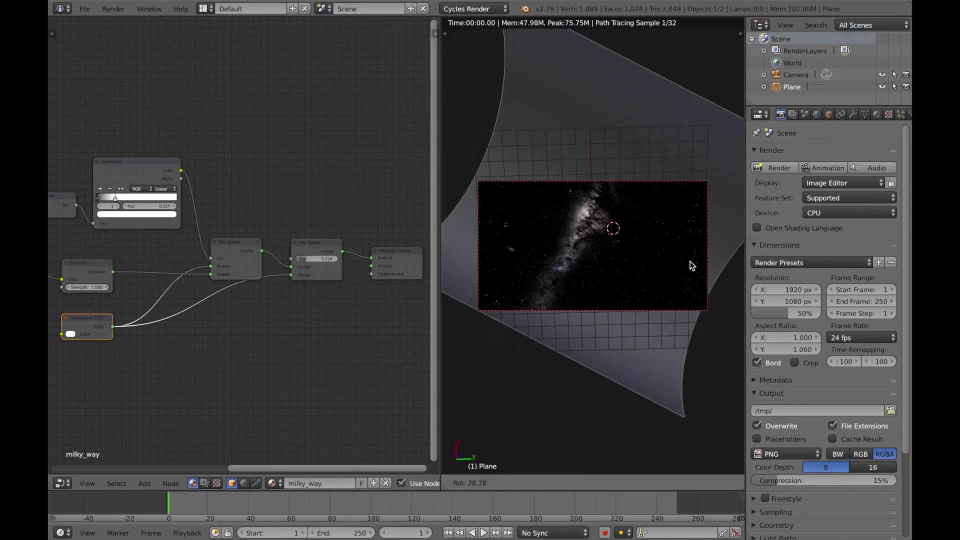
pyautogui.click(690, 256)
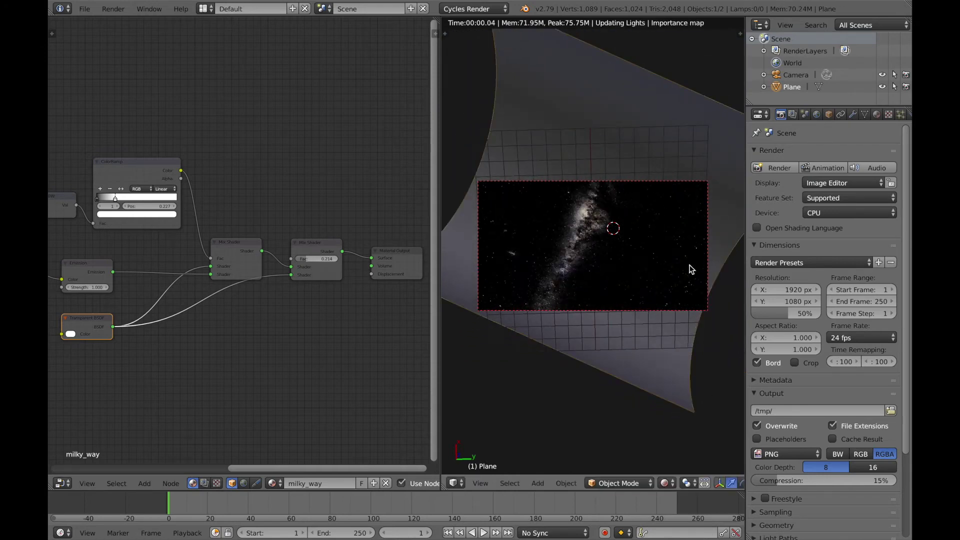
pyautogui.press('g')
pyautogui.press('x')
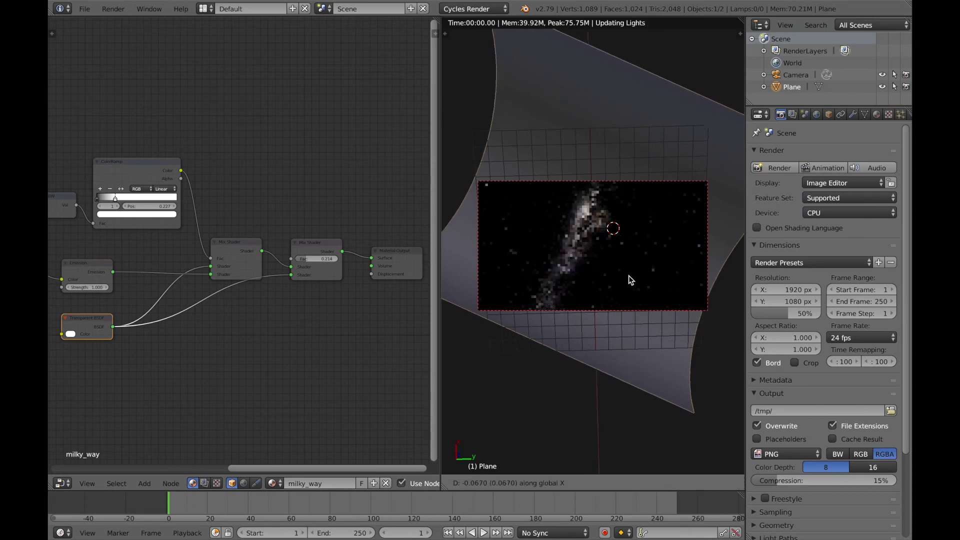
pyautogui.press('y')
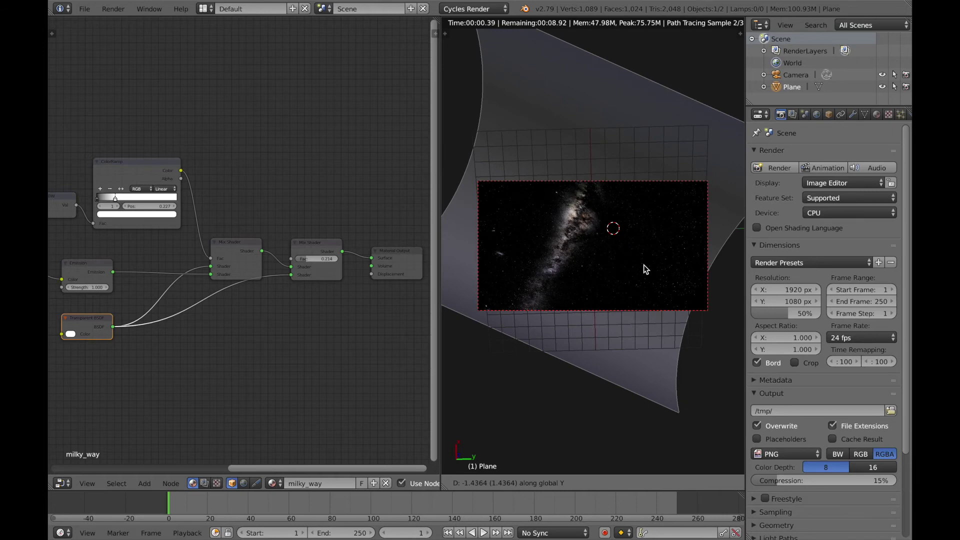
pyautogui.click(643, 265)
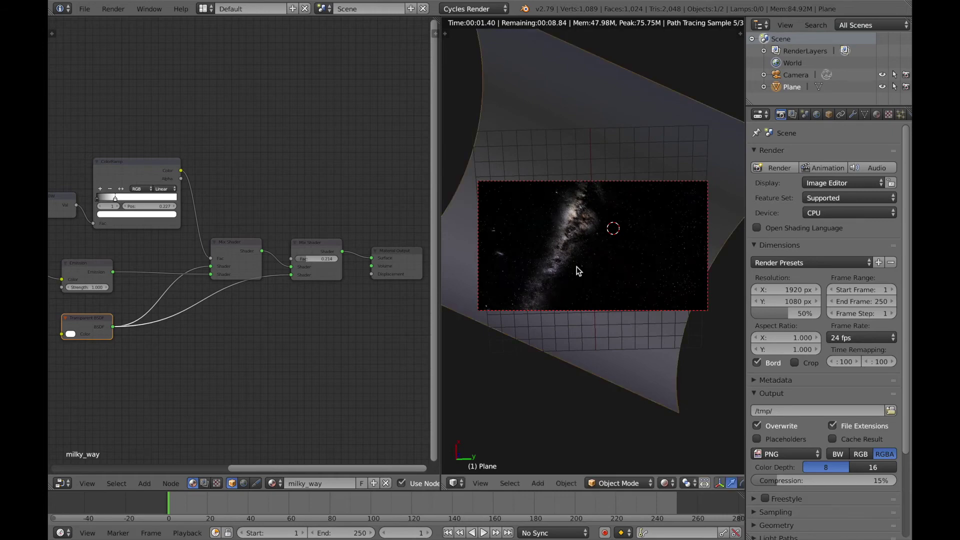
# - Set the Mapping node's X scale to -1.4 for the Milky Way texture
pyautogui.moveTo(288, 302); pyautogui.dragTo(367, 312, button='middle')
pyautogui.moveTo(283, 294); pyautogui.dragTo(396, 304, button='middle')
pyautogui.moveTo(221, 300); pyautogui.dragTo(360, 295, button='middle')
pyautogui.scroll(5, 176, 305)
pyautogui.moveTo(177, 305); pyautogui.dragTo(267, 294, button='middle')
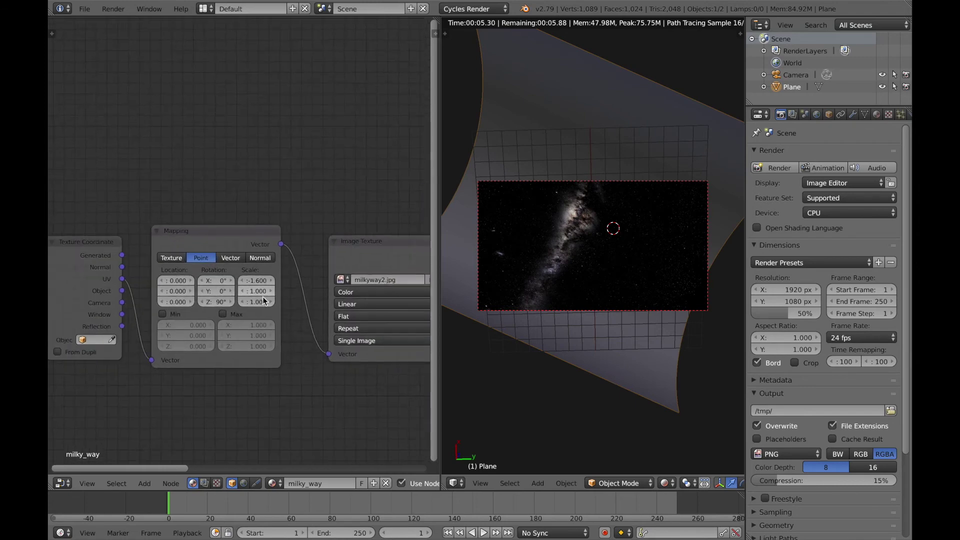
pyautogui.scroll(2, 268, 295)
pyautogui.scroll(2, 571, 275)
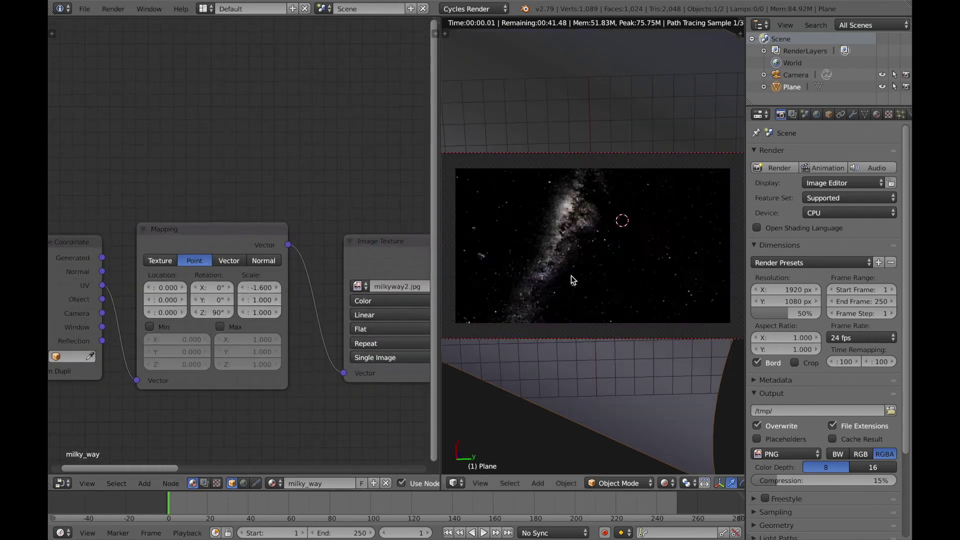
pyautogui.click(275, 287)
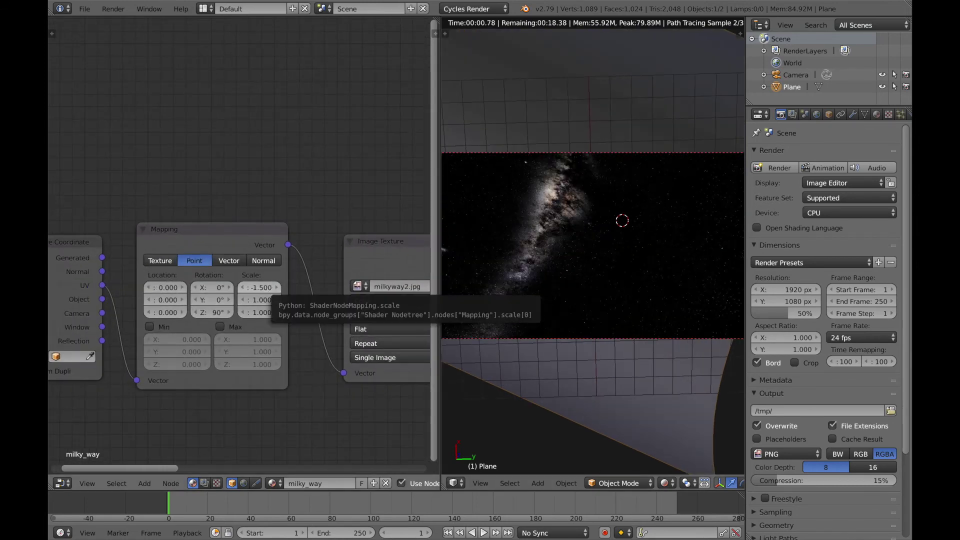
pyautogui.click(275, 288)
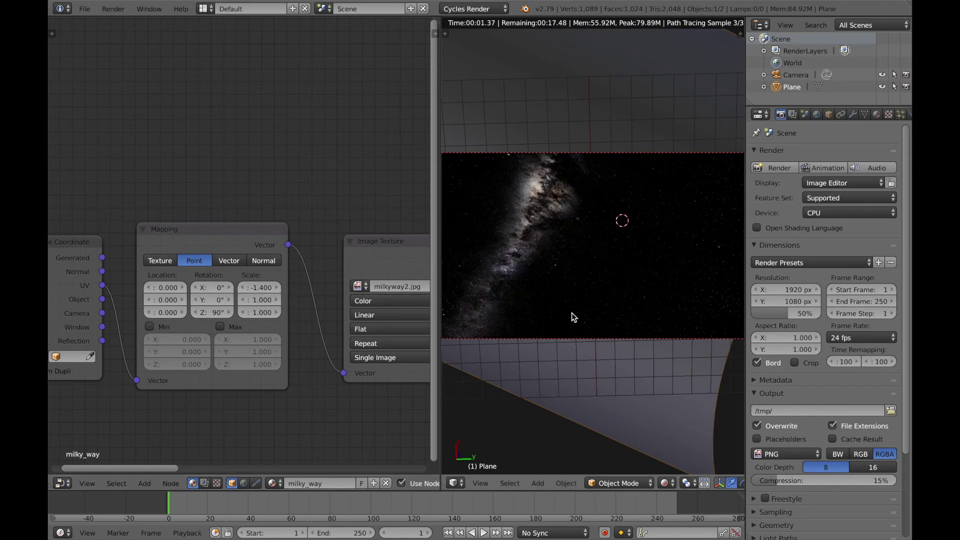
# - Set the Mapping node's X location to -0.1 to shift the Milky Way along its band
pyautogui.scroll(-2, 571, 313)
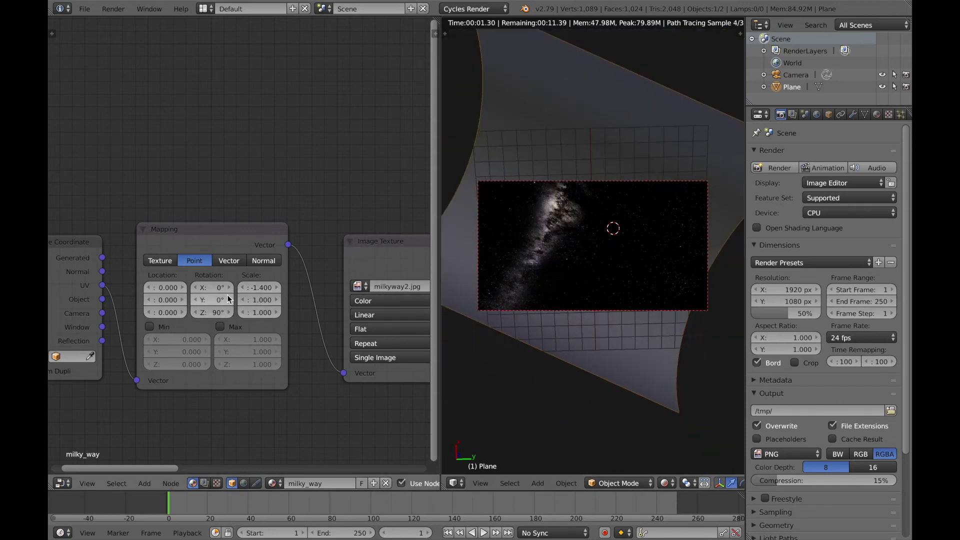
pyautogui.click(184, 288)
pyautogui.click(183, 288)
pyautogui.click(150, 288)
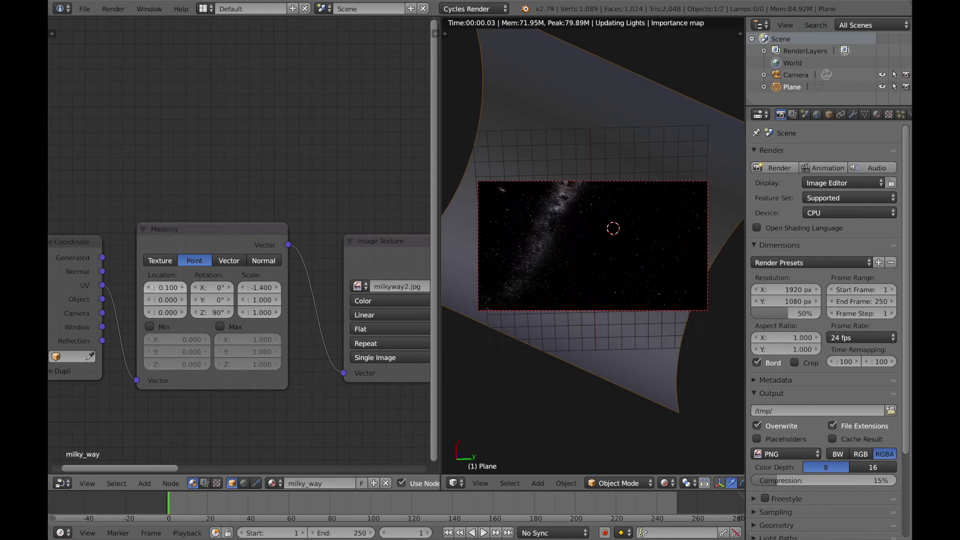
pyautogui.click(151, 286)
# - Try a Y location of 0.3 in the Mapping node and return it to 0
pyautogui.click(181, 299)
pyautogui.click(181, 299)
pyautogui.click(181, 299)
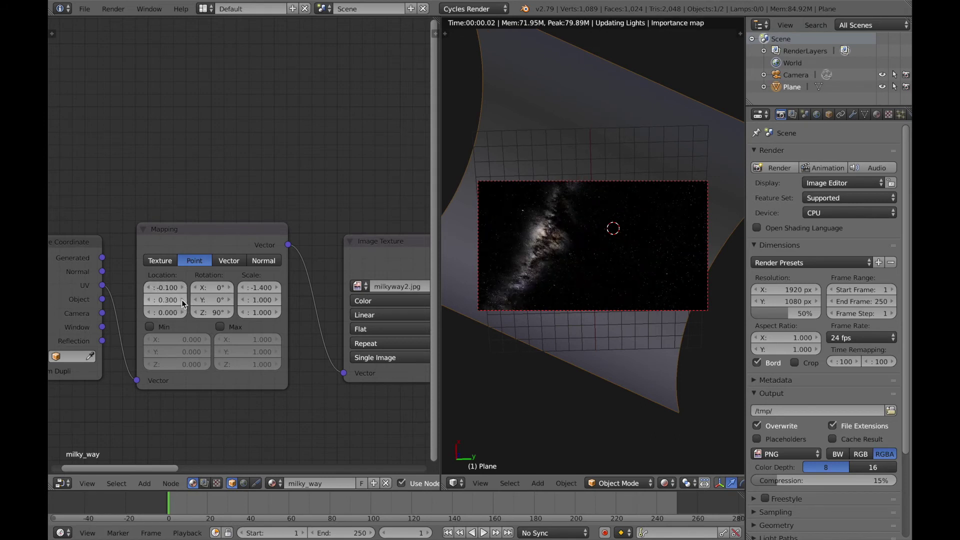
pyautogui.click(155, 297)
pyautogui.click(155, 297)
pyautogui.click(155, 297)
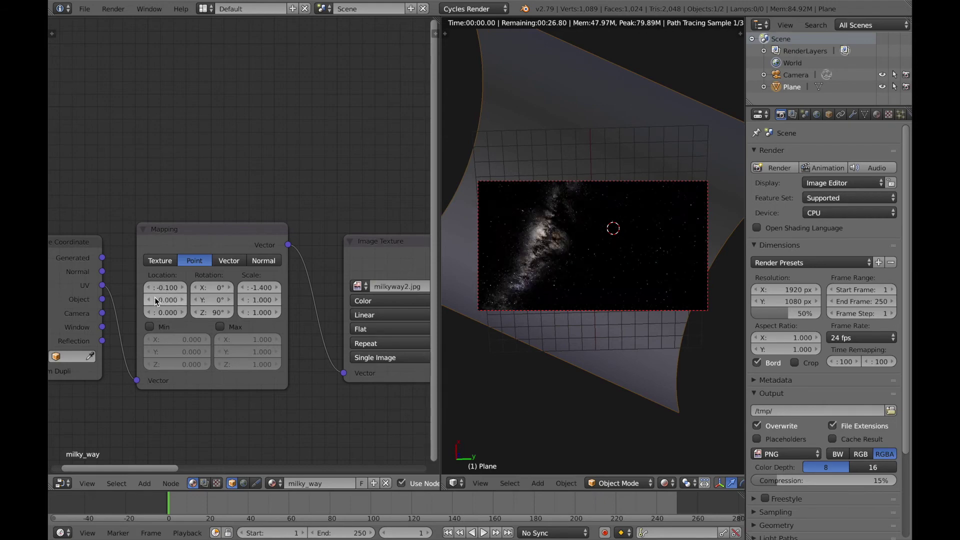
# - Test Y locations of -0.5 and 0.25 in the Mapping node against the rendered camera view
pyautogui.click(170, 299)
pyautogui.write('-0.5')
pyautogui.press('Return')
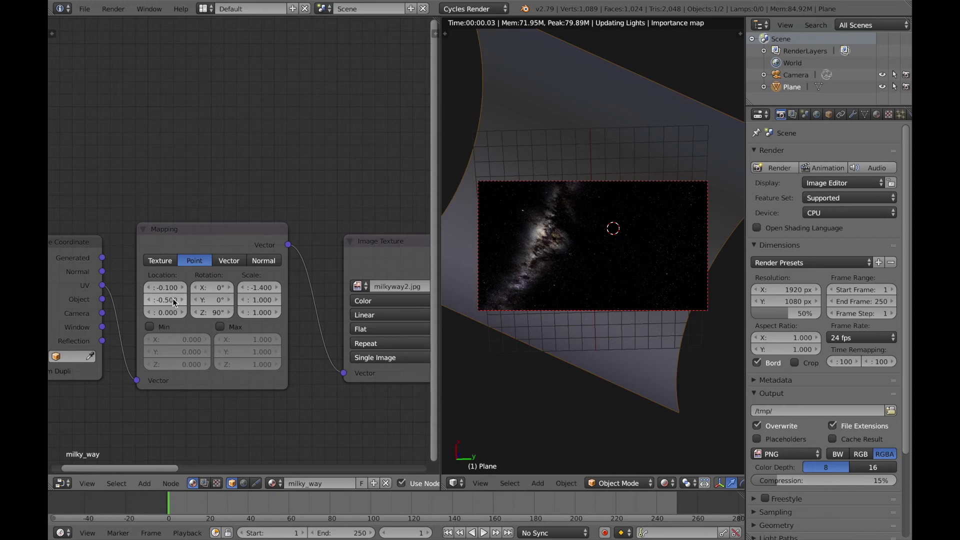
pyautogui.click(170, 300)
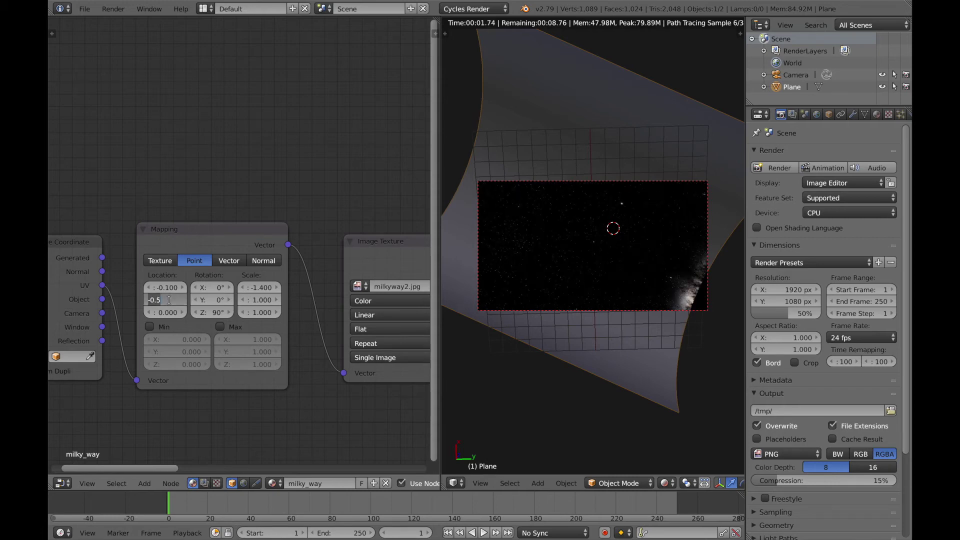
pyautogui.write('0.25')
pyautogui.press('Return')
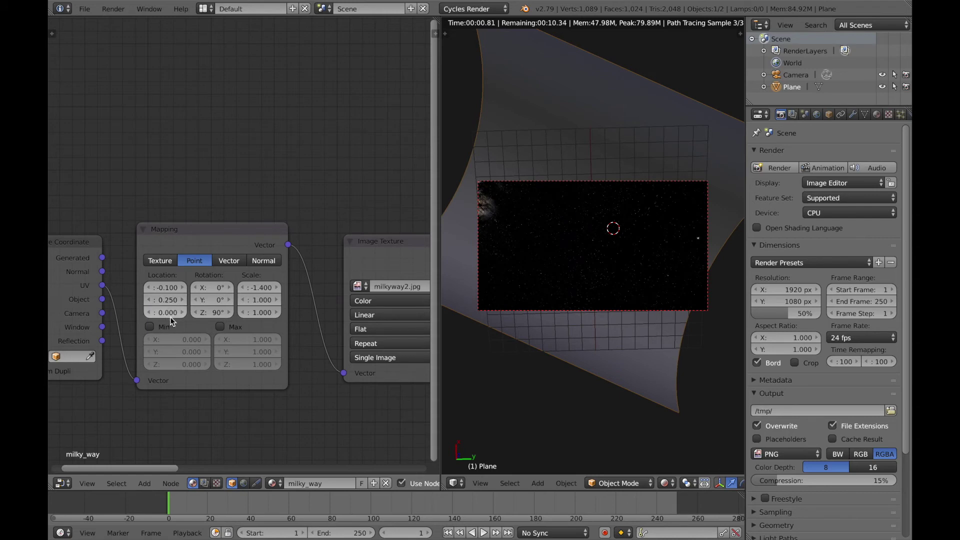
# - Test Y locations of -0.25 and -0.2 in the Mapping node against the rendered camera view
pyautogui.click(169, 301)
pyautogui.write('-0.25')
pyautogui.press('Return')
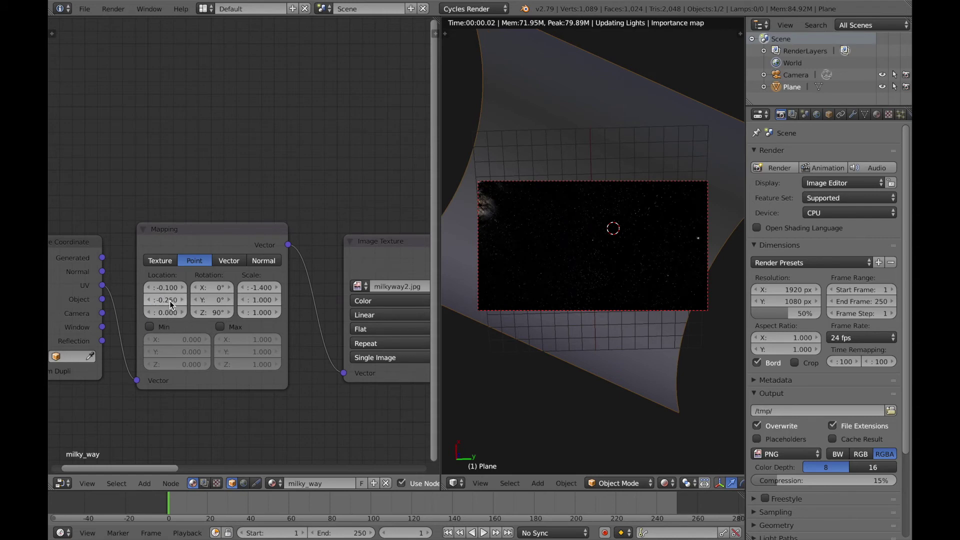
pyautogui.click(168, 302)
pyautogui.write('-.2')
pyautogui.press('Return')
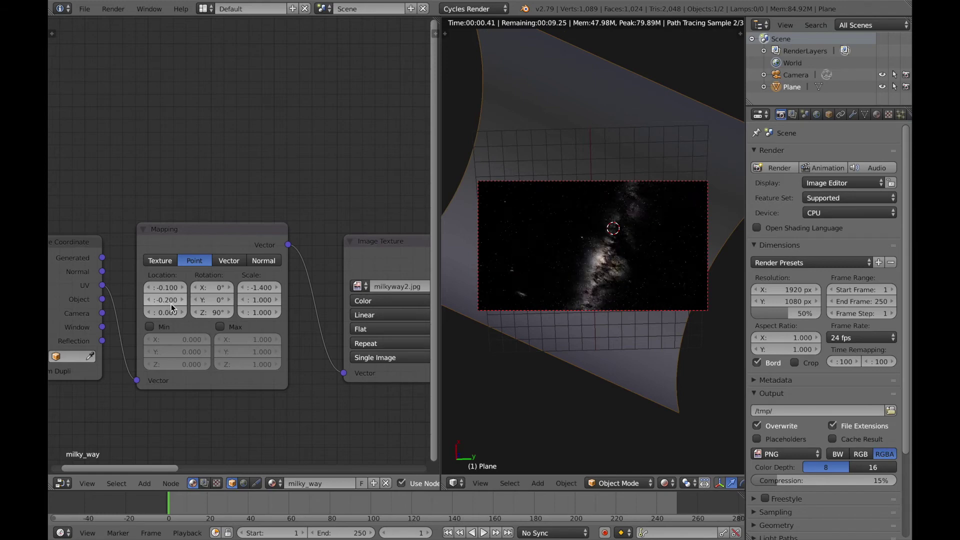
# - Set the Mapping node's Y location to -0.19
pyautogui.click(148, 300)
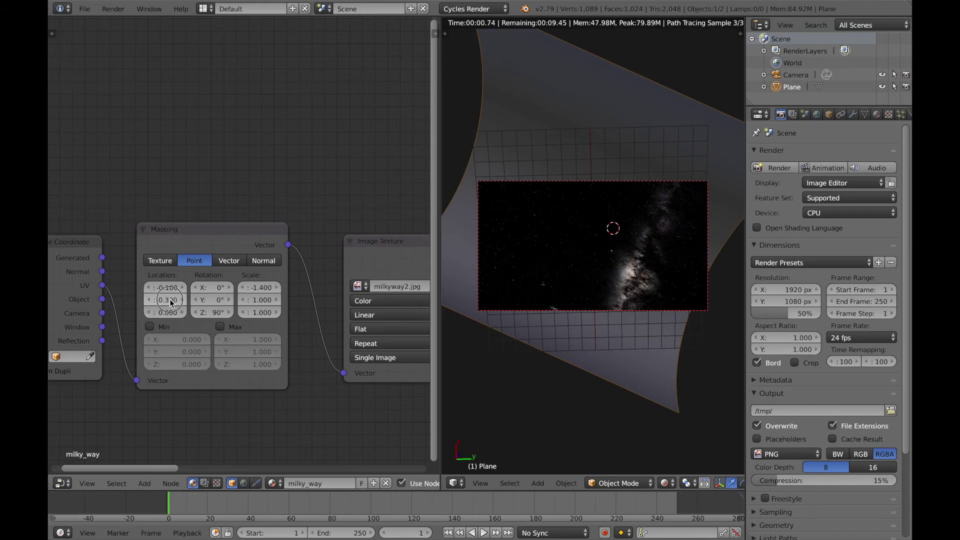
pyautogui.write('-0')
pyautogui.write('.19')
pyautogui.press('Return')
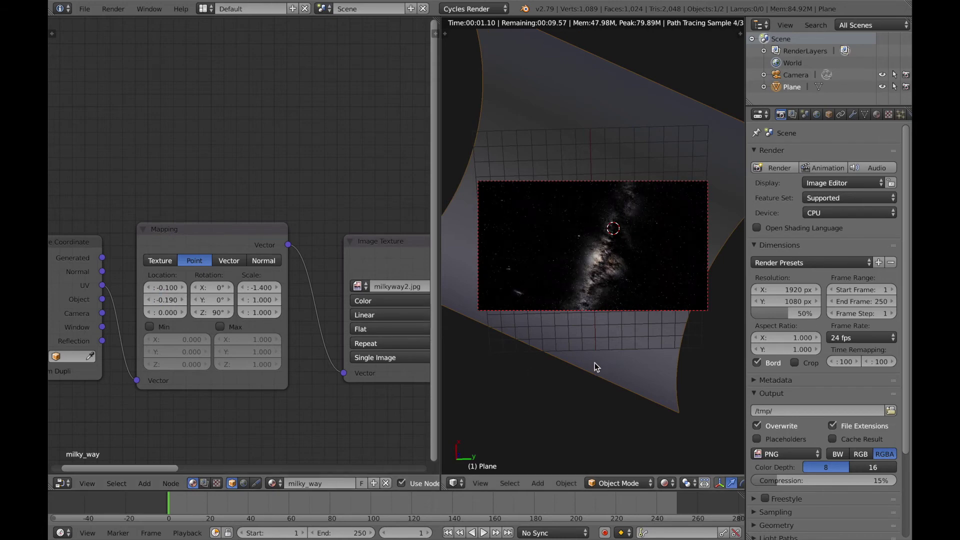
# - Test Mapping node X scales of -1.5 and -1.2 on the Milky Way texture
pyautogui.scroll(4, 590, 346)
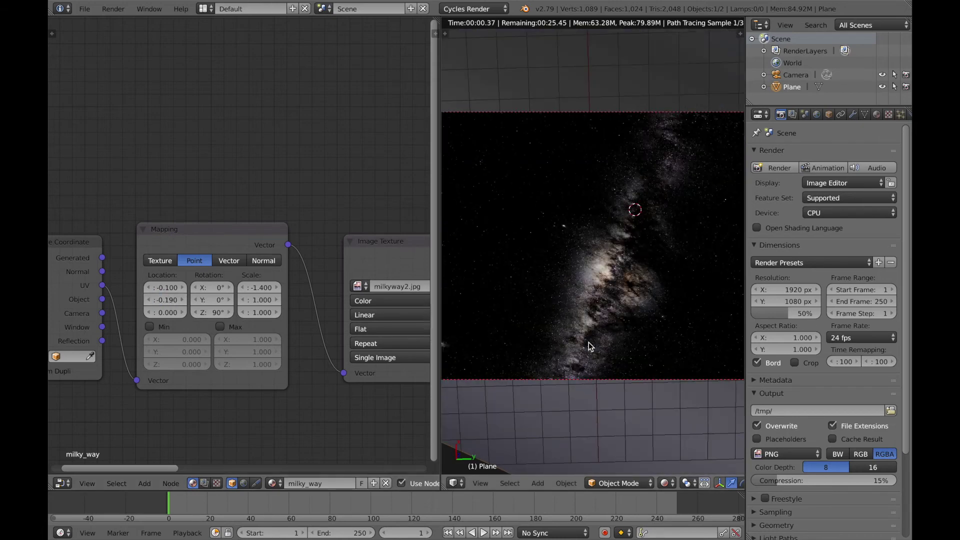
pyautogui.click(245, 287)
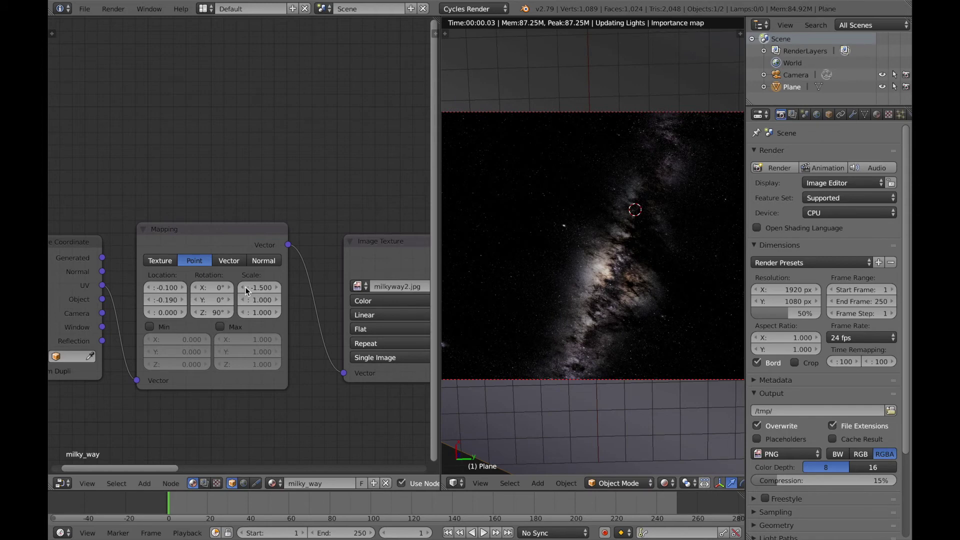
pyautogui.click(274, 288)
pyautogui.click(274, 288)
pyautogui.click(274, 288)
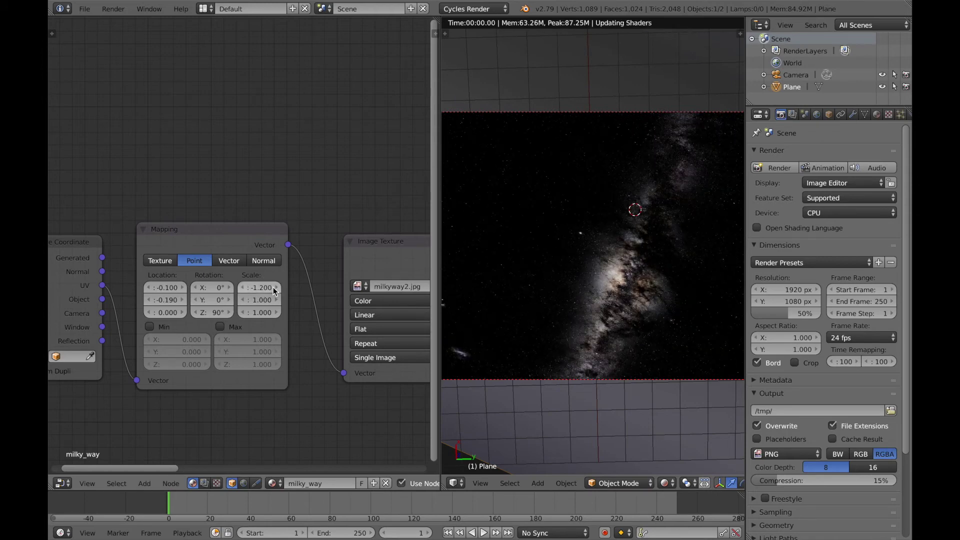
# - Set the Mapping node's X scale to -1.9 for the Milky Way texture
pyautogui.moveTo(253, 287); pyautogui.dragTo(254, 287)
pyautogui.click(244, 288)
pyautogui.click(244, 288)
pyautogui.click(245, 288)
pyautogui.click(244, 288)
pyautogui.click(245, 288)
pyautogui.click(245, 288)
pyautogui.click(244, 288)
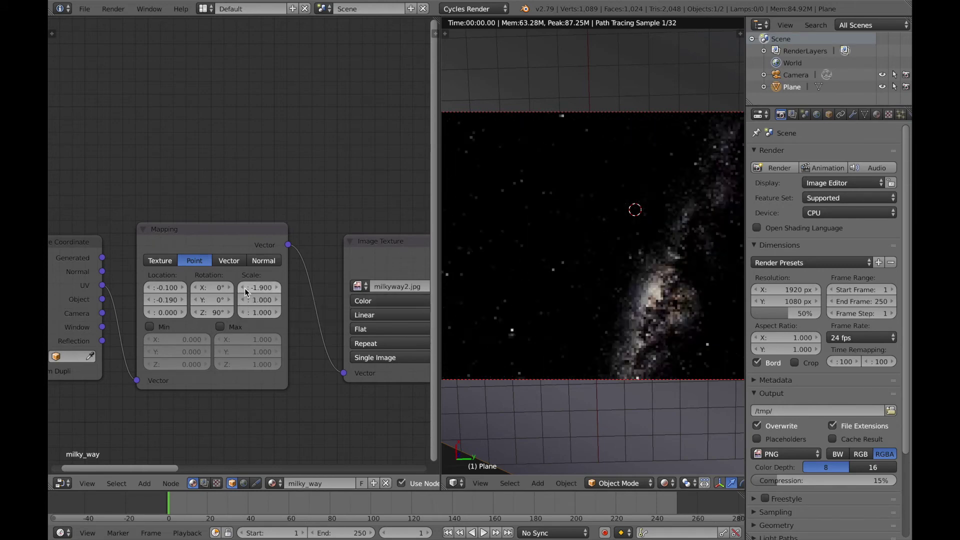
# - Set the Mapping node's Y location to -0.09 to shift the Milky Way back toward the middle of the camera frame
pyautogui.click(152, 299)
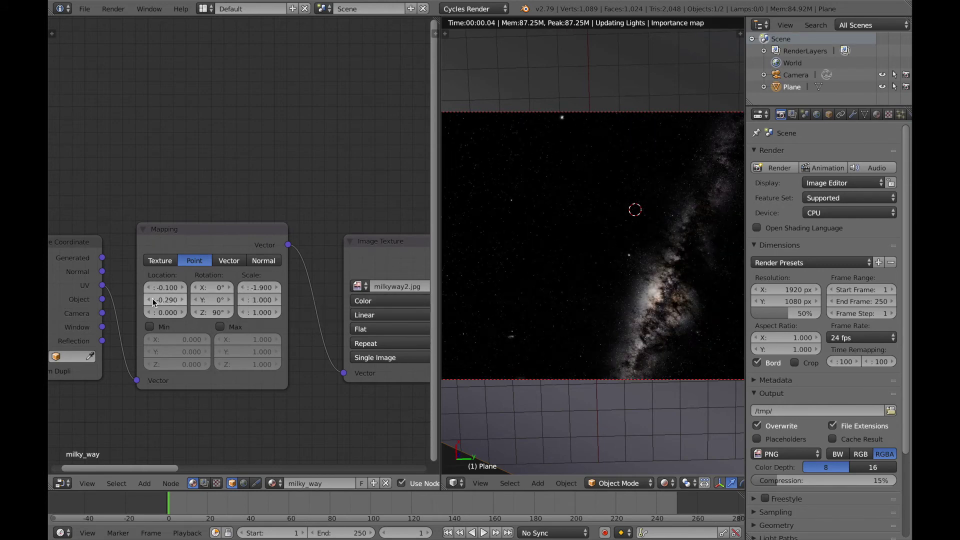
pyautogui.click(184, 300)
pyautogui.click(184, 300)
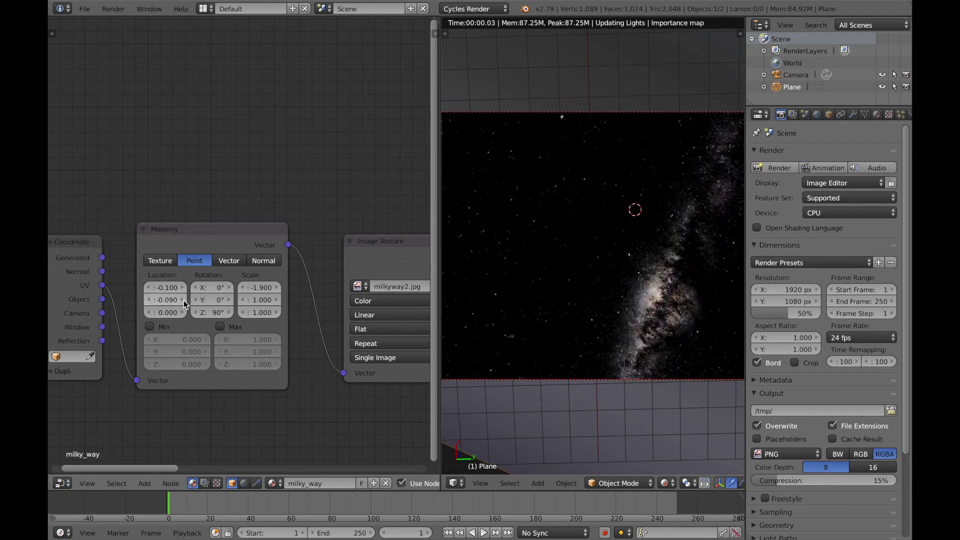
pyautogui.scroll(-4, 544, 317)
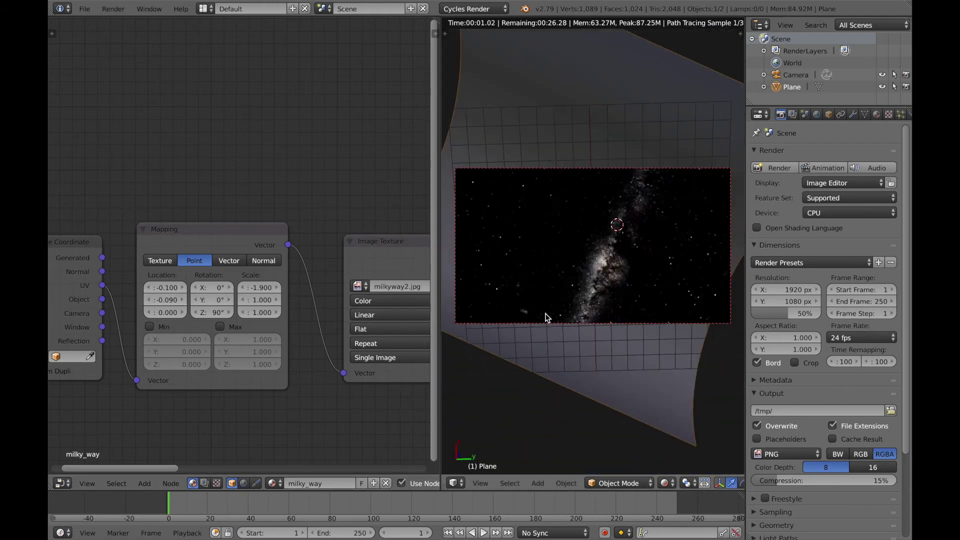
# - Select the camera and try moving it along the global Z axis
pyautogui.rightClick(592, 168)
pyautogui.press('g')
pyautogui.press('z')
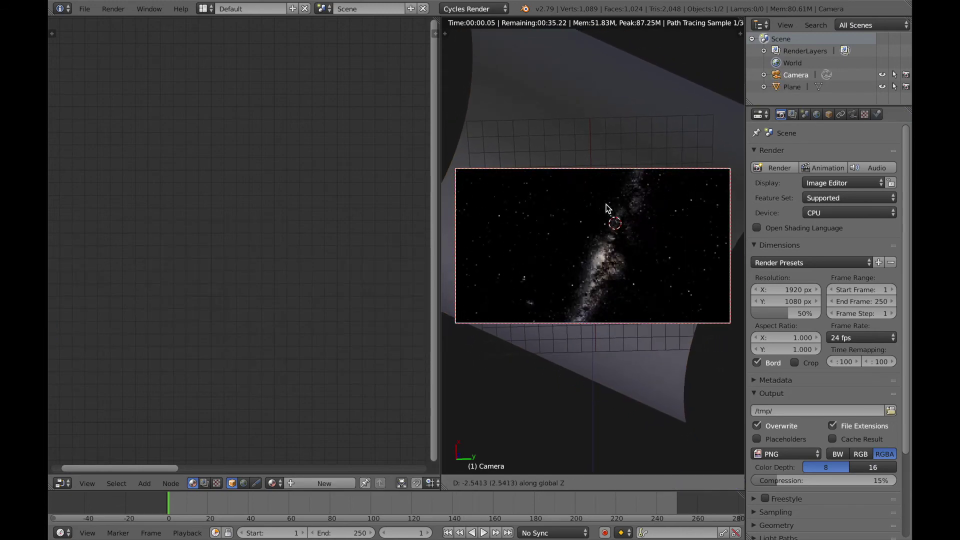
pyautogui.rightClick(603, 211)
# - Rotate the camera by about -3.9 degrees around its local X axis and save over the existing blend file
pyautogui.press('r')
pyautogui.press('x')
pyautogui.press('x')
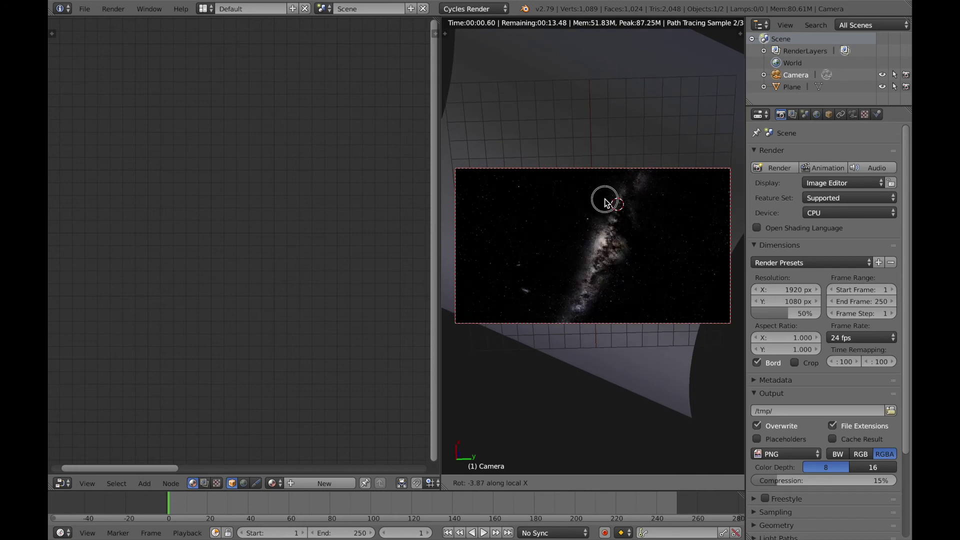
pyautogui.click(604, 205)
pyautogui.scroll(2, 604, 205)
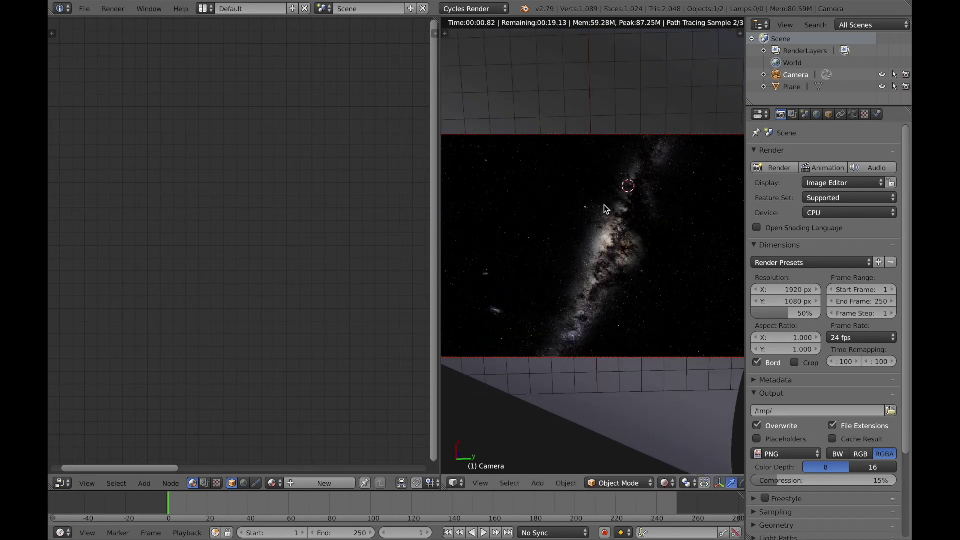
pyautogui.hotkey('ctrl', 's')
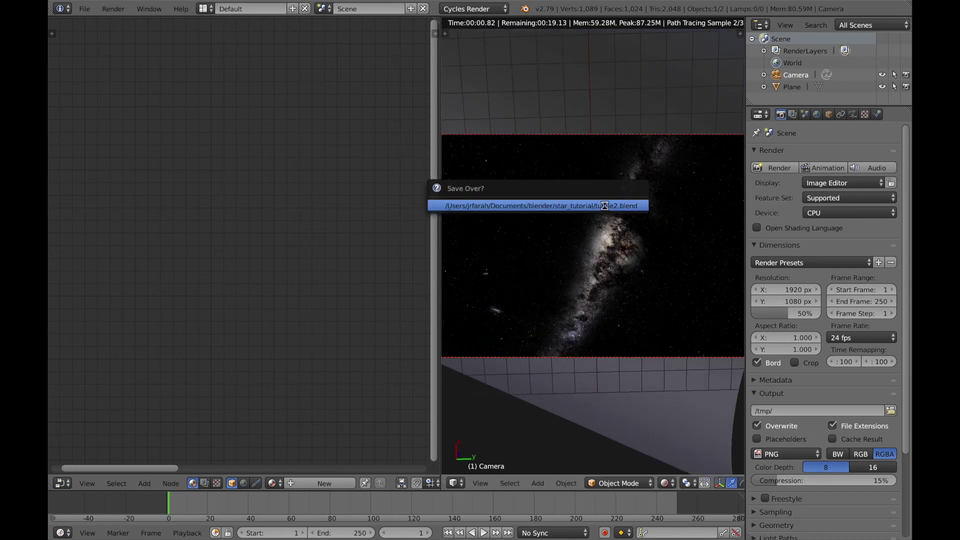
pyautogui.click(604, 205)
# - Examine the Milky Way's framing in the rendered camera view from closer and farther away
pyautogui.scroll(-1, 604, 205)
pyautogui.scroll(-1, 604, 205)
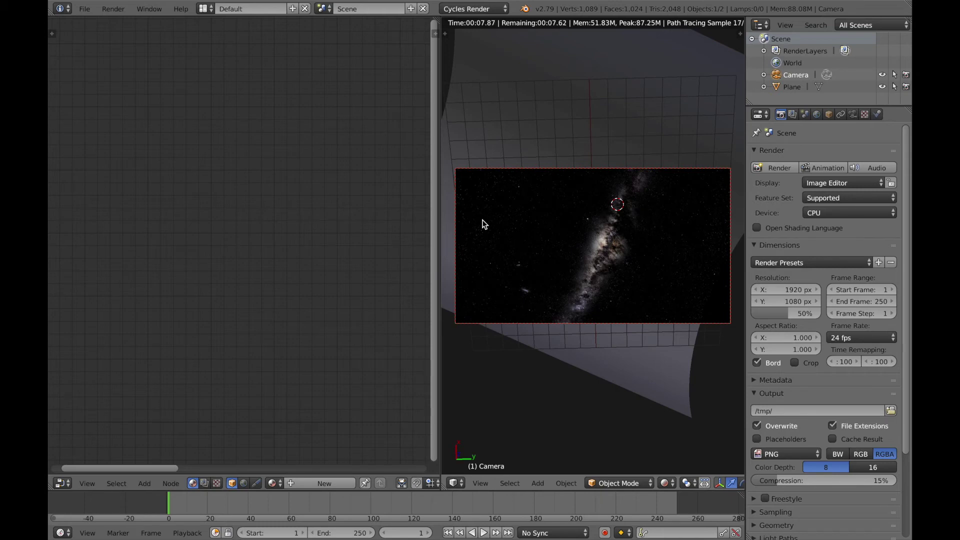
pyautogui.scroll(-2, 559, 159)
pyautogui.scroll(2, 566, 136)
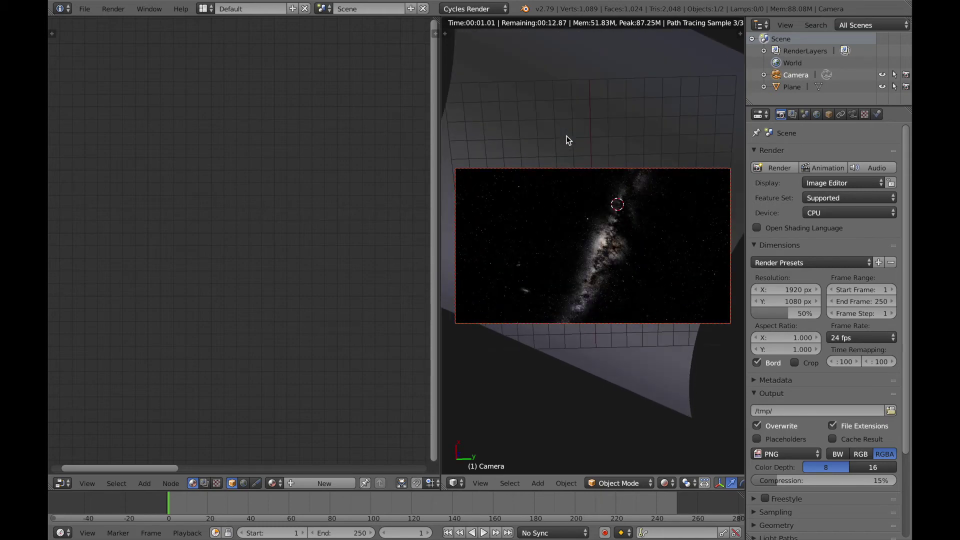
pyautogui.scroll(2, 560, 149)
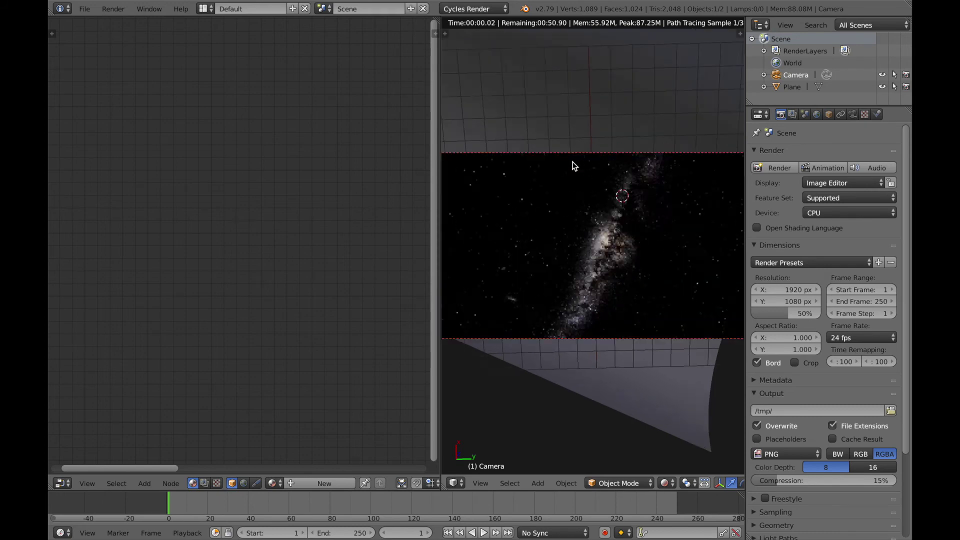
pyautogui.scroll(-1, 573, 165)
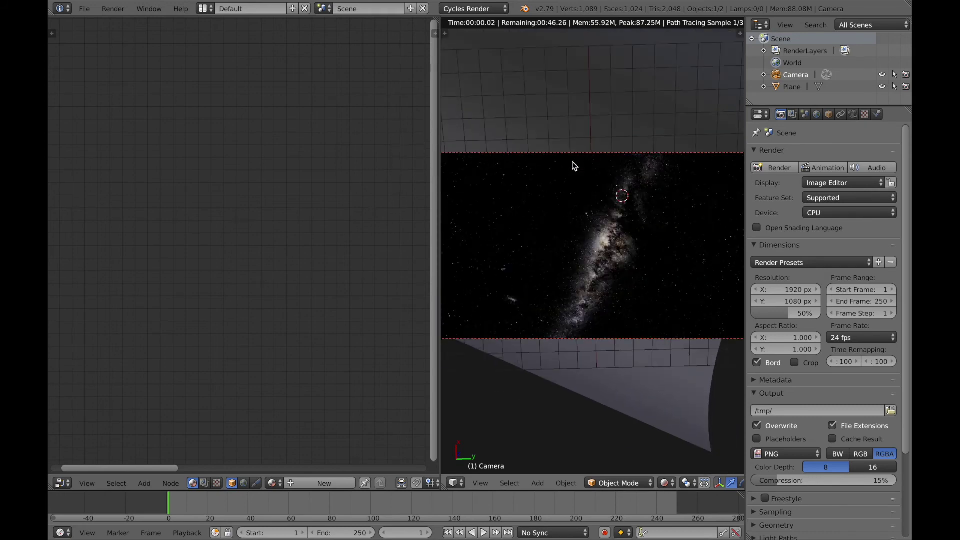
pyautogui.scroll(-1, 575, 190)
pyautogui.scroll(-1, 574, 192)
# - Add a plane mesh in solid view and move it along the Y axis to the left side of the camera frame
pyautogui.hotkey('shift', 'z')
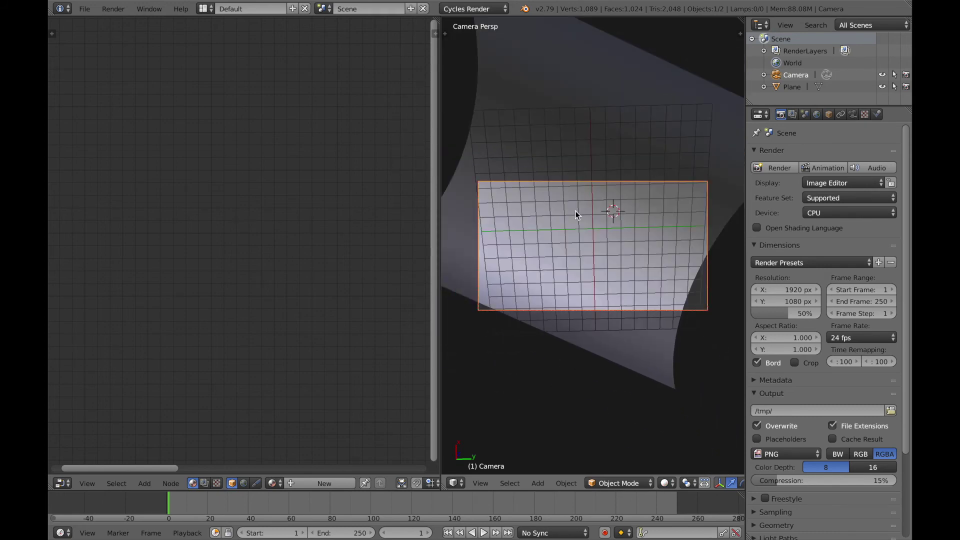
pyautogui.hotkey('shift', 'a')
pyautogui.moveTo(576, 215)
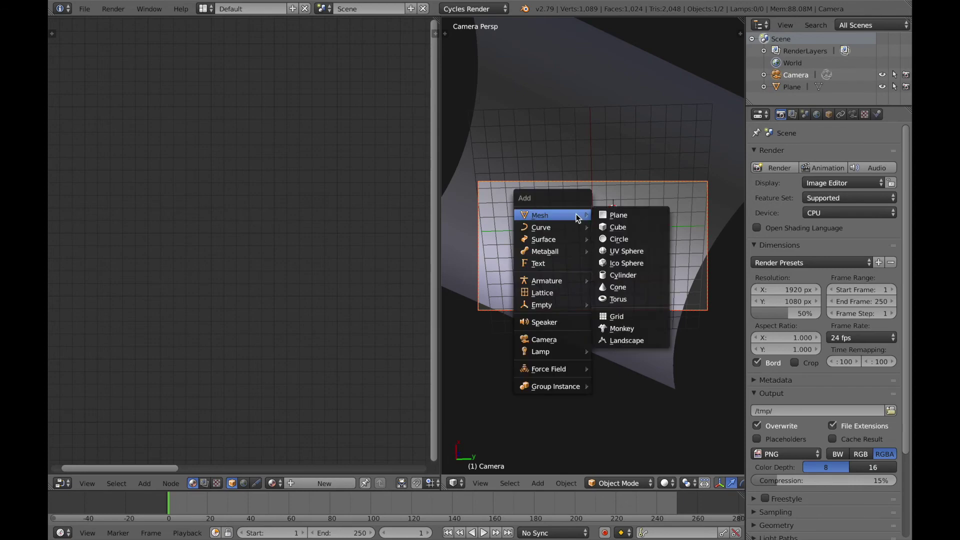
pyautogui.click(630, 215)
pyautogui.moveTo(630, 215); pyautogui.dragTo(645, 203, button='middle')
pyautogui.press('KP_0')
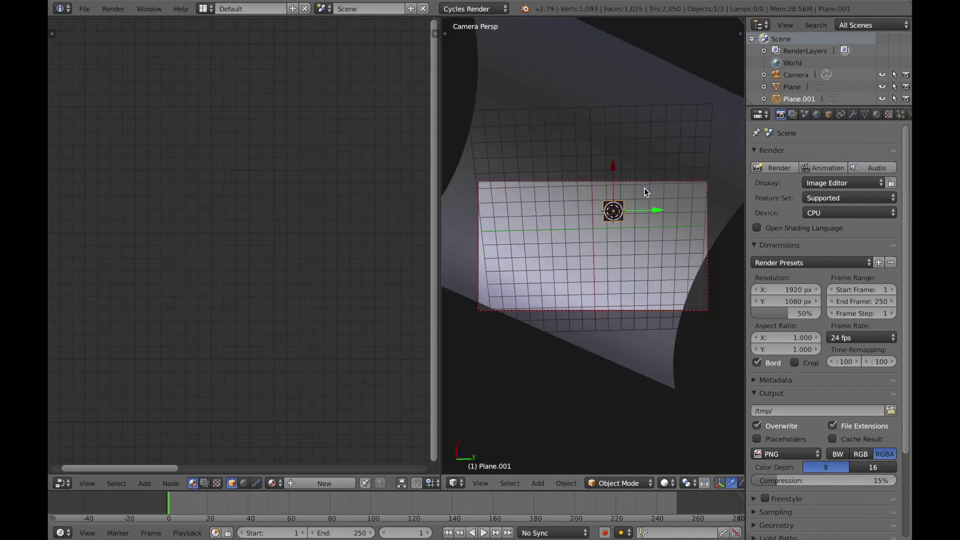
pyautogui.moveTo(652, 212); pyautogui.dragTo(558, 212)
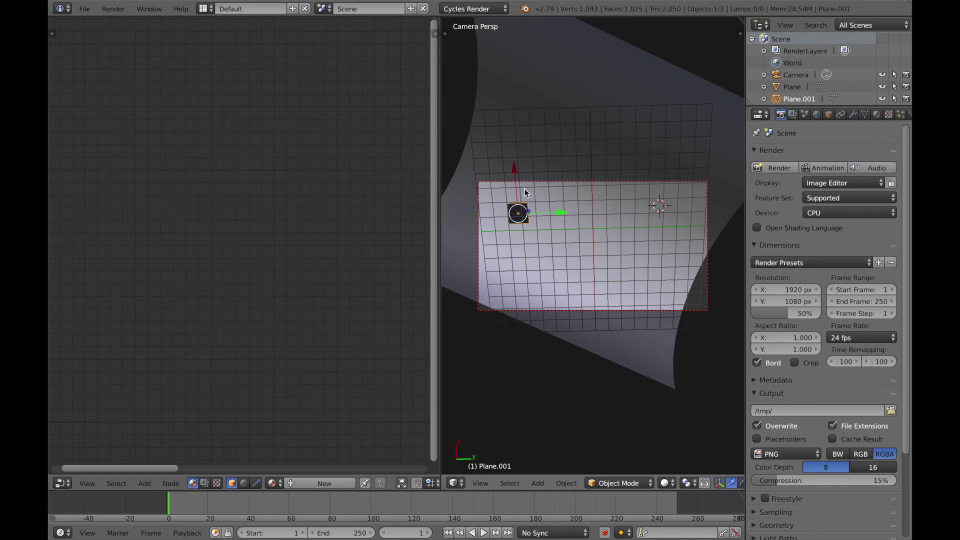
pyautogui.scroll(1, 550, 214)
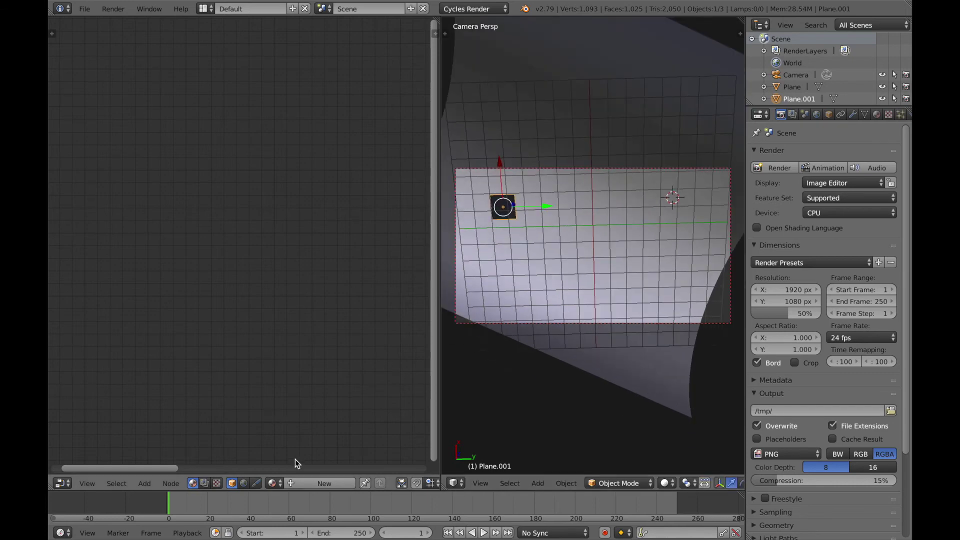
# - Give the new plane a single-user copy of the milky_way material named small_galaxy, and save the file
pyautogui.click(274, 483)
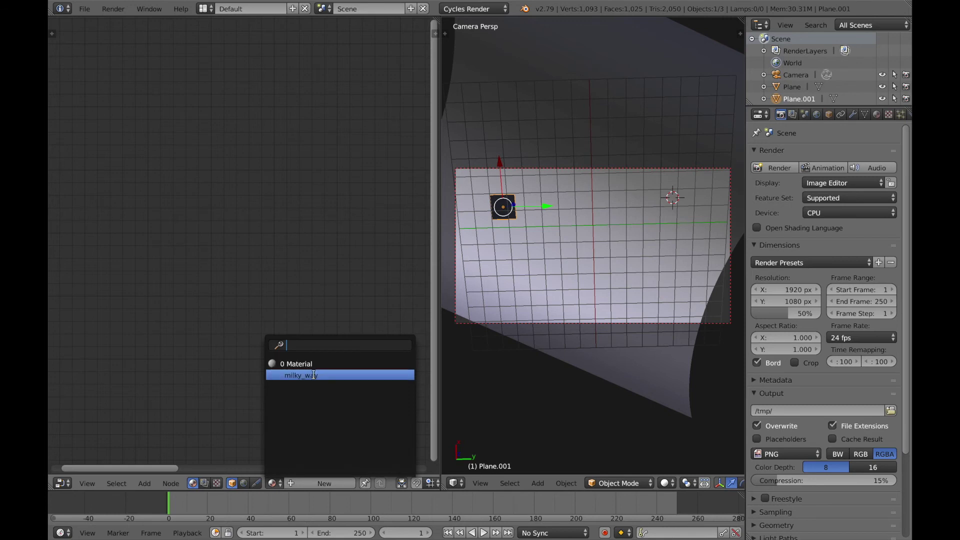
pyautogui.click(317, 375)
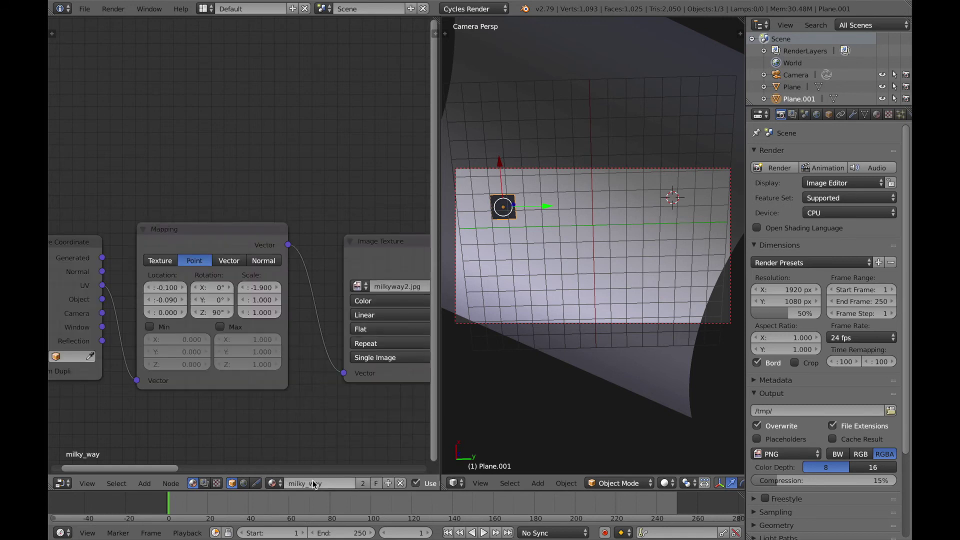
pyautogui.click(364, 482)
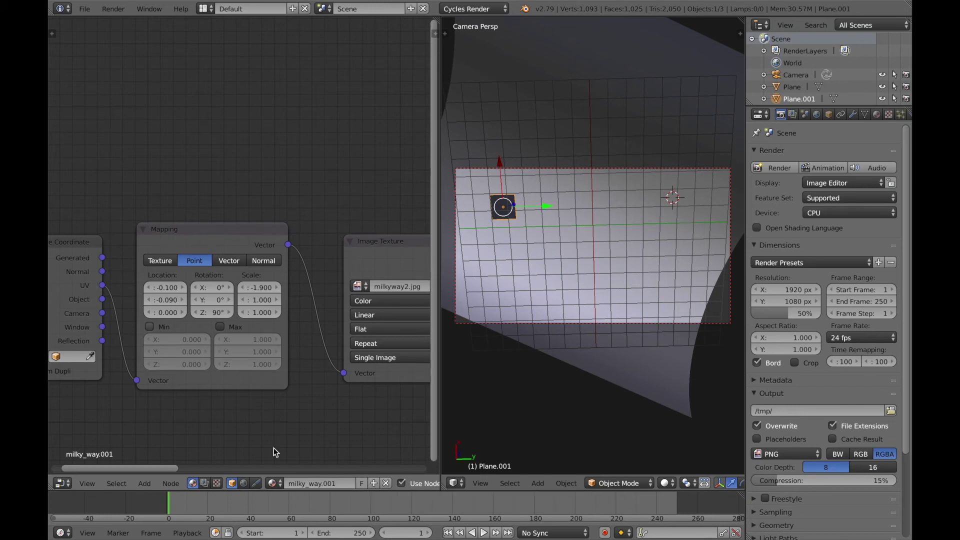
pyautogui.write('galaxy')
pyautogui.press('Return')
pyautogui.hotkey('ctrl', 's')
pyautogui.click(544, 377)
# - Examine the small plane's area in the rendered view and the node setup of its small_galaxy material
pyautogui.hotkey('shift', 'z')
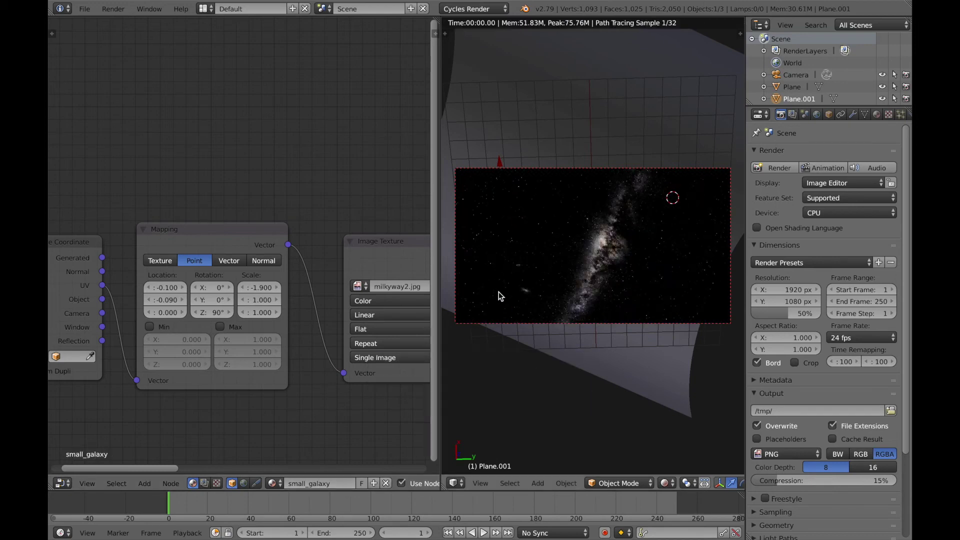
pyautogui.scroll(2, 499, 217)
pyautogui.keyDown('shift'); pyautogui.scroll(1, 499, 215); pyautogui.keyUp('shift')
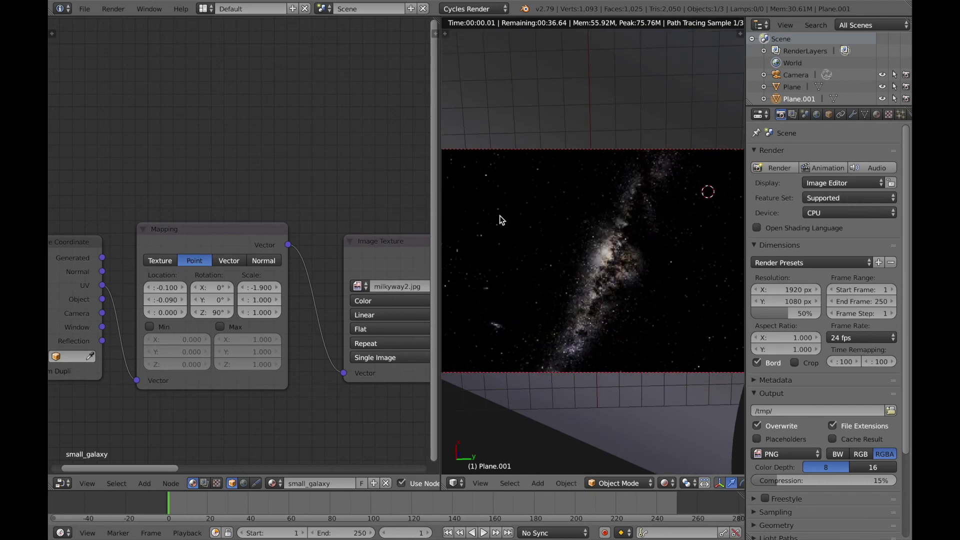
pyautogui.scroll(2, 499, 214)
pyautogui.keyDown('shift'); pyautogui.moveTo(500, 215); pyautogui.dragTo(638, 236, button='middle'); pyautogui.keyUp('shift')
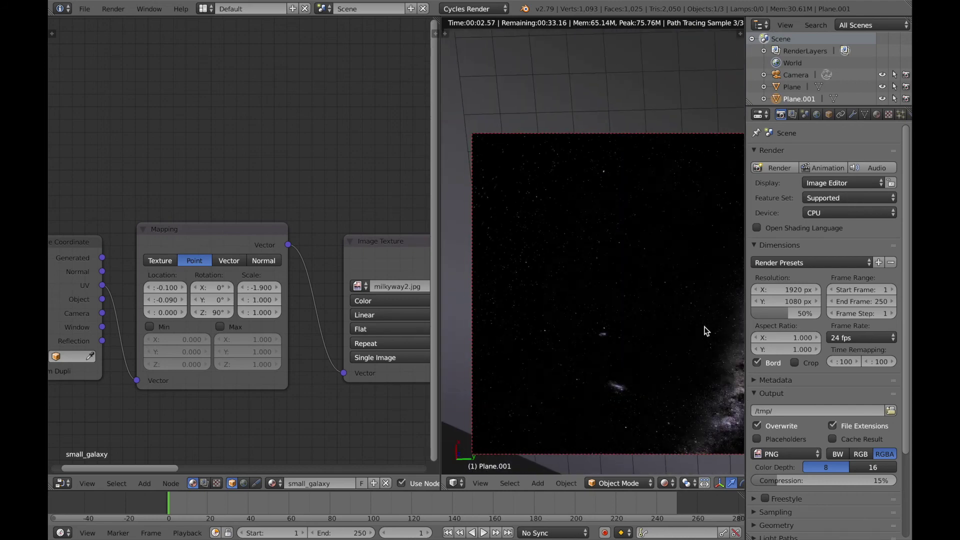
pyautogui.scroll(-2, 280, 305)
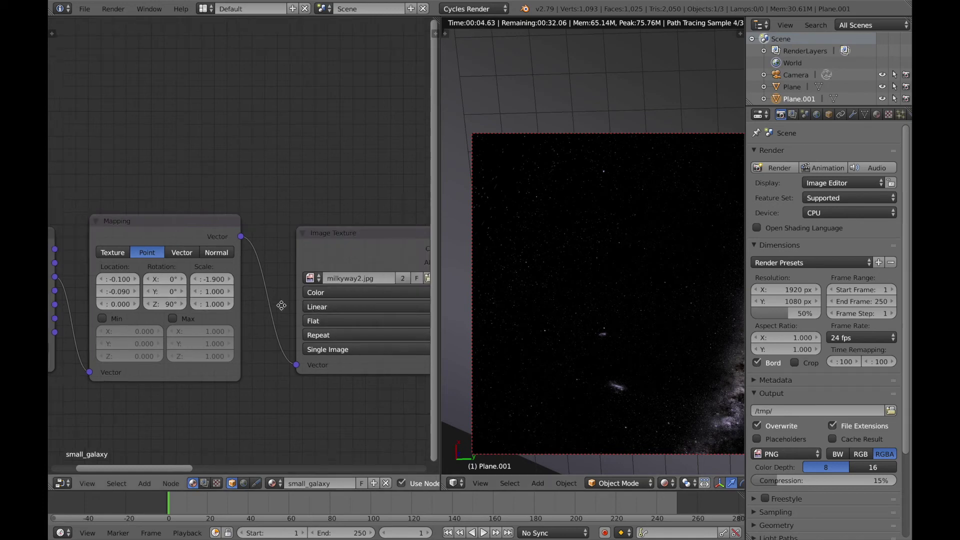
pyautogui.scroll(-1, 286, 311)
pyautogui.moveTo(331, 324); pyautogui.dragTo(223, 340, button='middle')
pyautogui.moveTo(346, 361); pyautogui.dragTo(299, 357, button='middle')
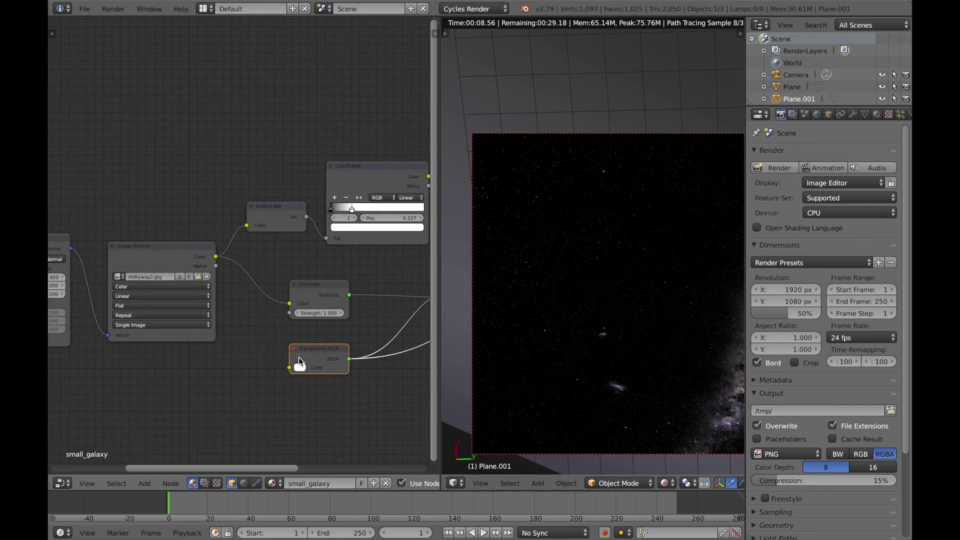
pyautogui.moveTo(504, 378); pyautogui.dragTo(560, 395, button='middle')
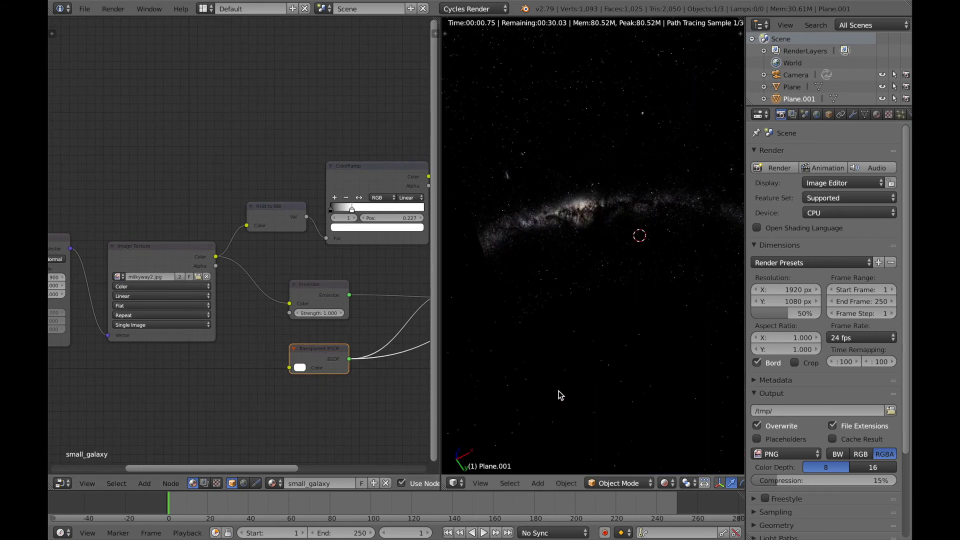
pyautogui.hotkey('shift', 'z')
pyautogui.moveTo(564, 364)
pyautogui.mouseDown(button='middle')
pyautogui.moveTo(582, 438)
pyautogui.moveTo(586, 420)
pyautogui.mouseUp(button='middle')
pyautogui.press('KP_0')
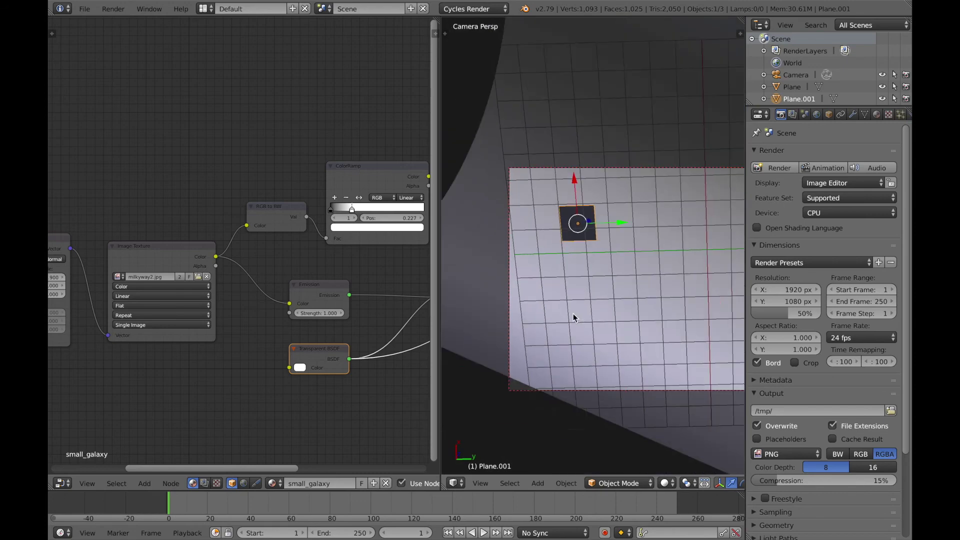
# - Unwrap the small plane's UVs in Edit Mode with the rendered camera view on
pyautogui.hotkey('shift', 'z')
pyautogui.press('Tab')
pyautogui.press('u')
pyautogui.click(574, 218)
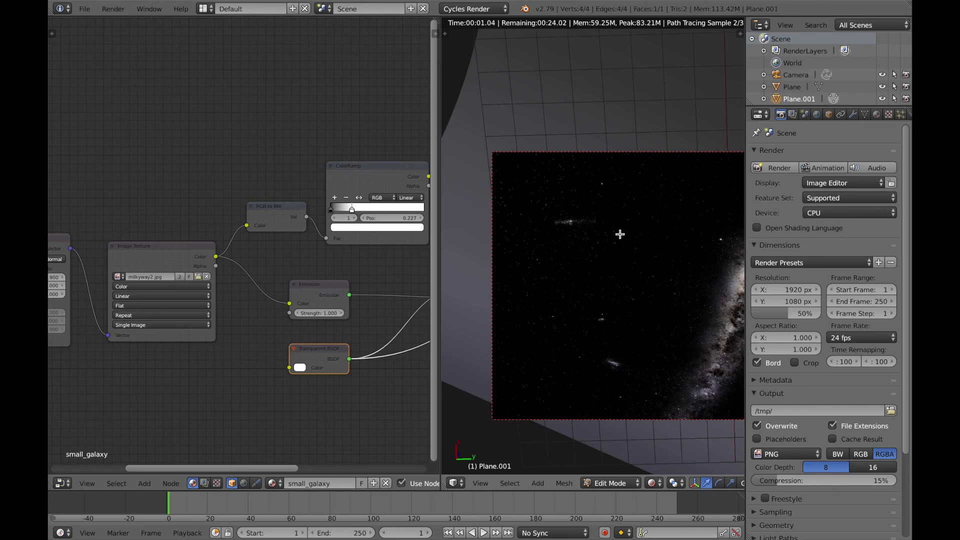
# - Leave Edit Mode and replace the small_galaxy material's image texture with galaxy3.jpg from the textures folder
pyautogui.press('Tab')
pyautogui.hotkey('shift', 'z')
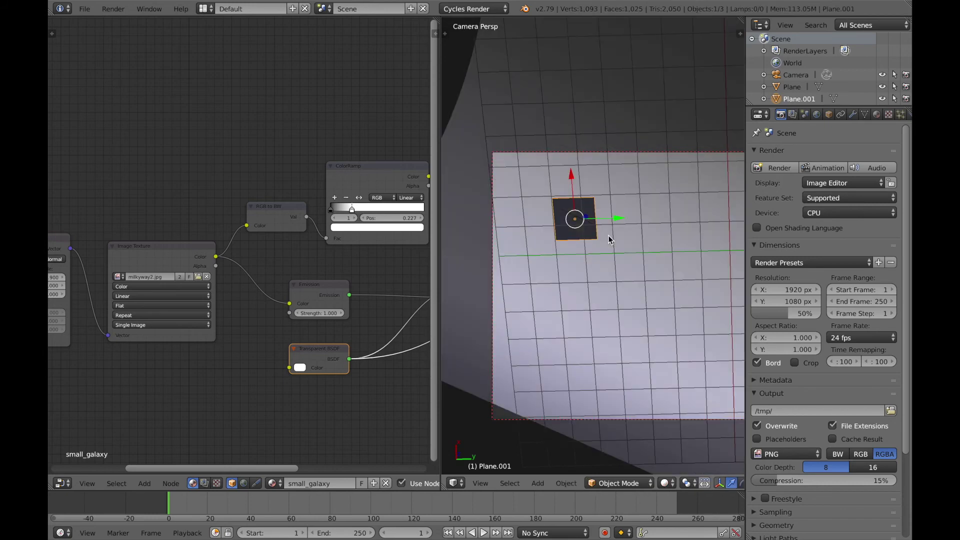
pyautogui.press('z')
pyautogui.hotkey('shift', 'z')
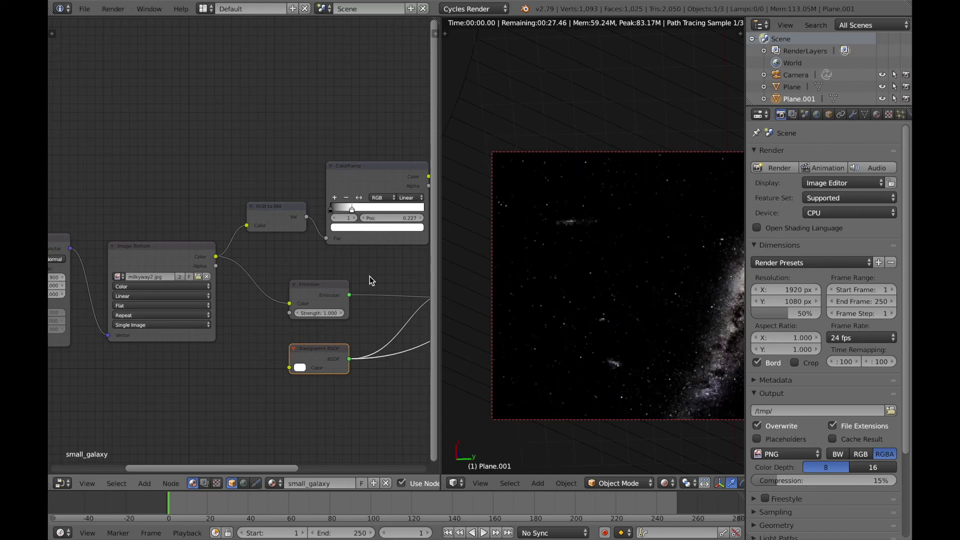
pyautogui.click(199, 276)
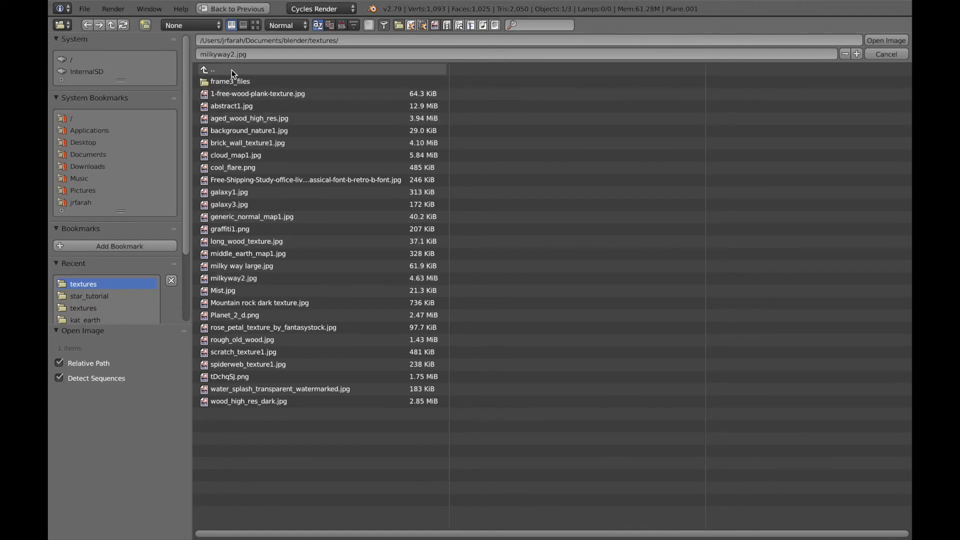
pyautogui.click(256, 26)
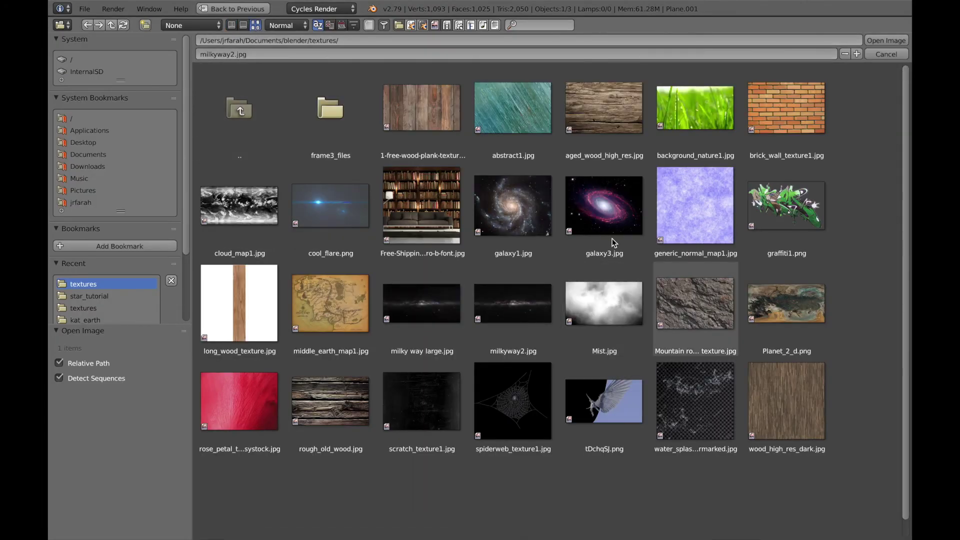
pyautogui.doubleClick(589, 214)
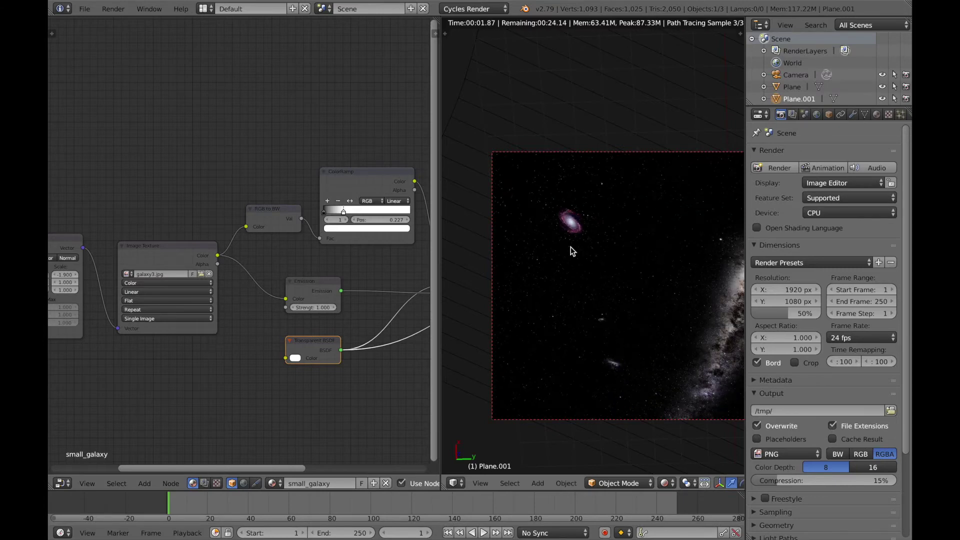
# - Examine the small galaxy and the Milky Way across the whole rendered camera frame, both close up and zoomed out
pyautogui.scroll(-3, 584, 241)
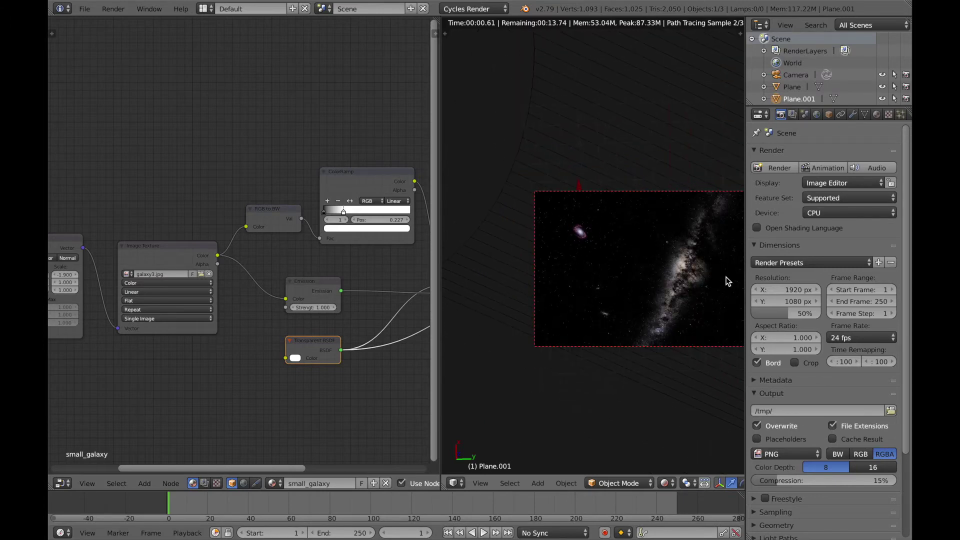
pyautogui.scroll(5, 592, 259)
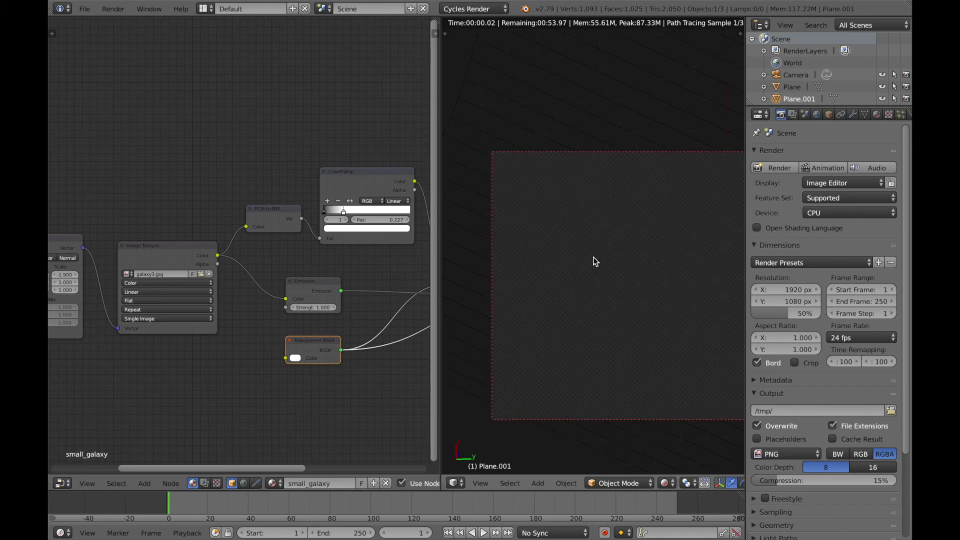
pyautogui.scroll(5, 554, 216)
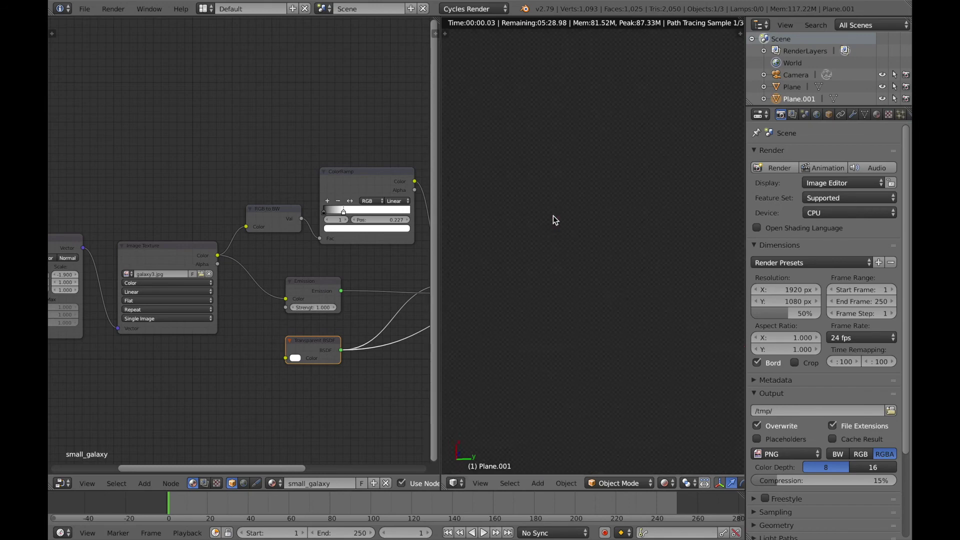
pyautogui.scroll(-6, 554, 216)
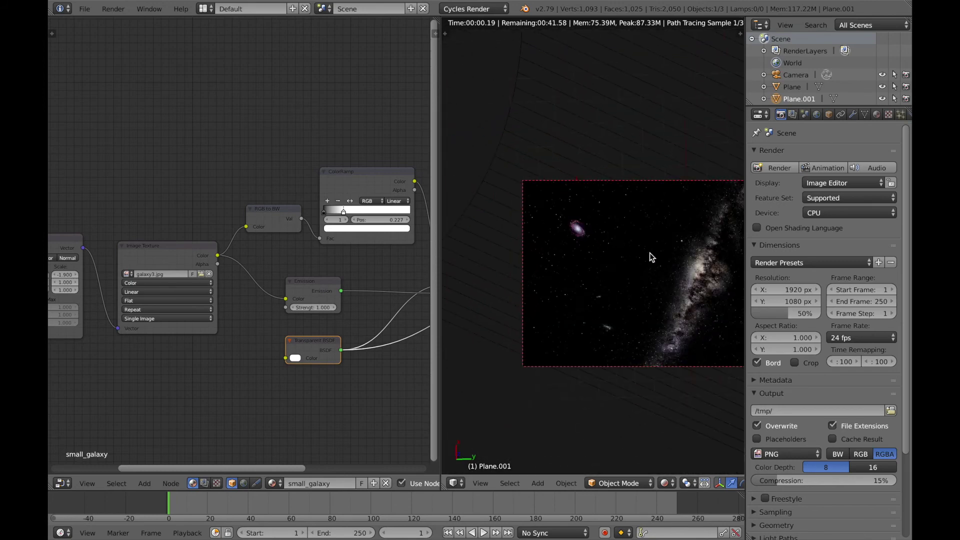
pyautogui.keyDown('shift'); pyautogui.moveTo(647, 253); pyautogui.dragTo(593, 229, button='middle'); pyautogui.keyUp('shift')
pyautogui.scroll(-2, 592, 229)
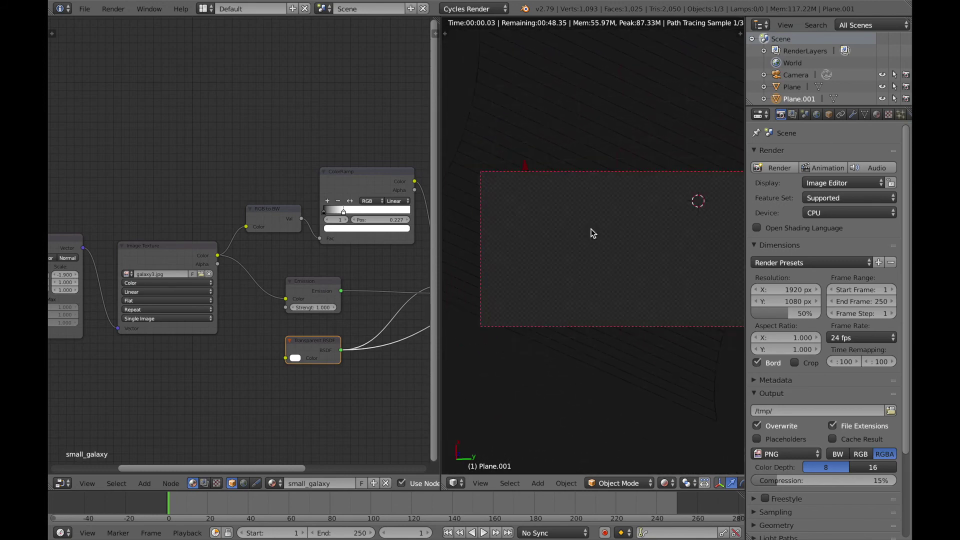
pyautogui.scroll(2, 624, 243)
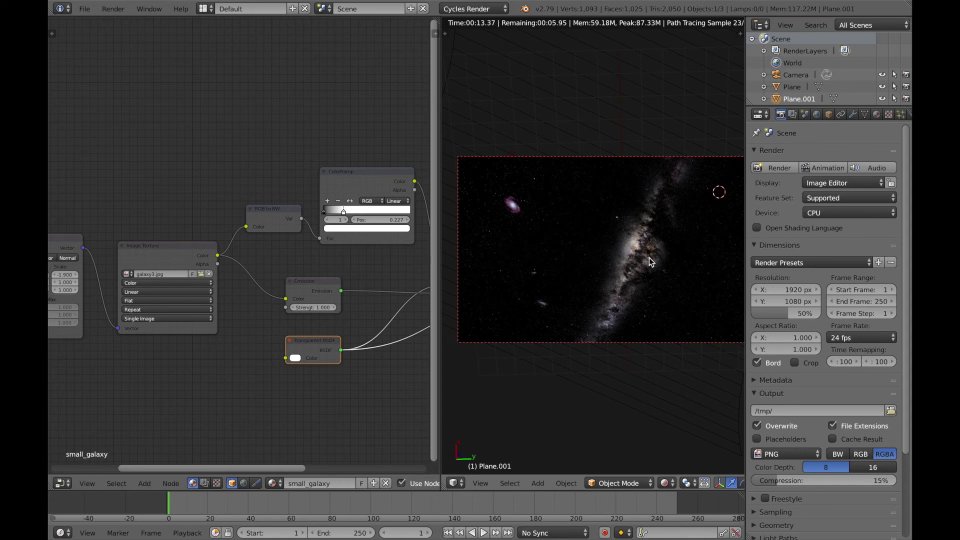
pyautogui.keyDown('shift'); pyautogui.moveTo(658, 254); pyautogui.dragTo(625, 248, button='middle'); pyautogui.keyUp('shift')
pyautogui.scroll(-1, 619, 242)
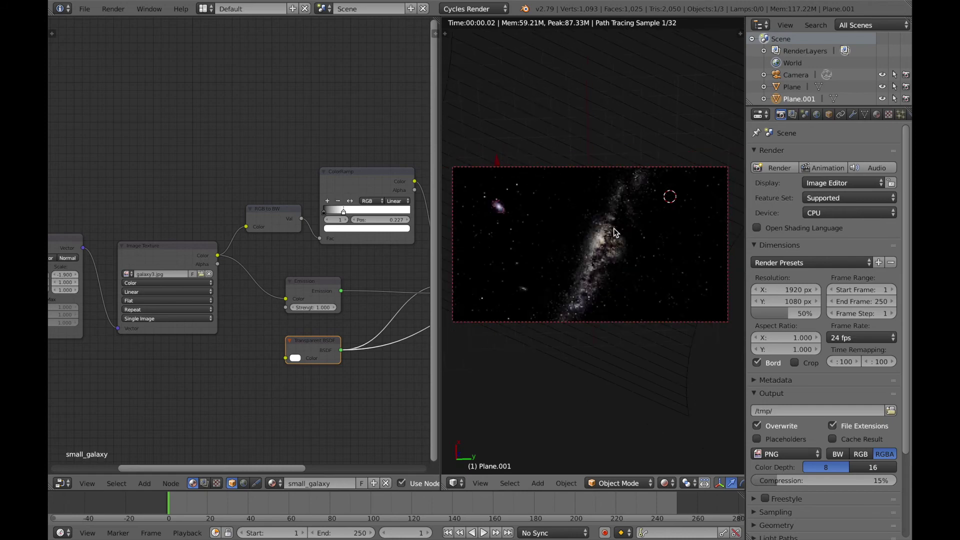
pyautogui.rightClick(605, 172)
pyautogui.press('r')
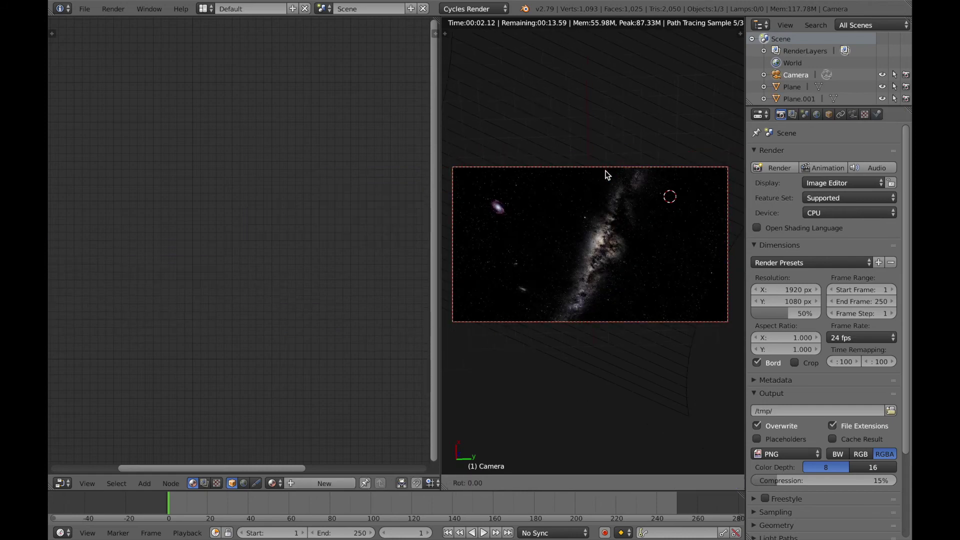
pyautogui.press('y')
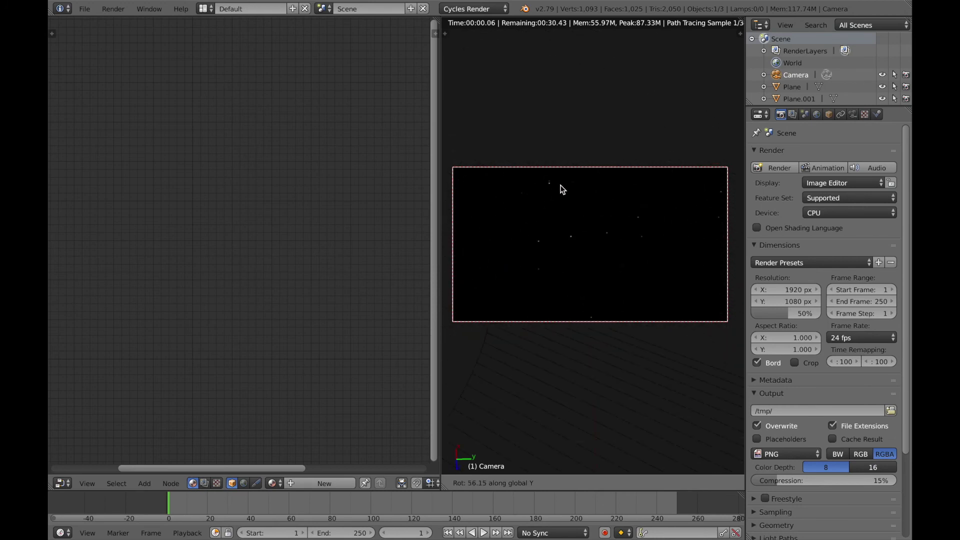
pyautogui.rightClick(562, 402)
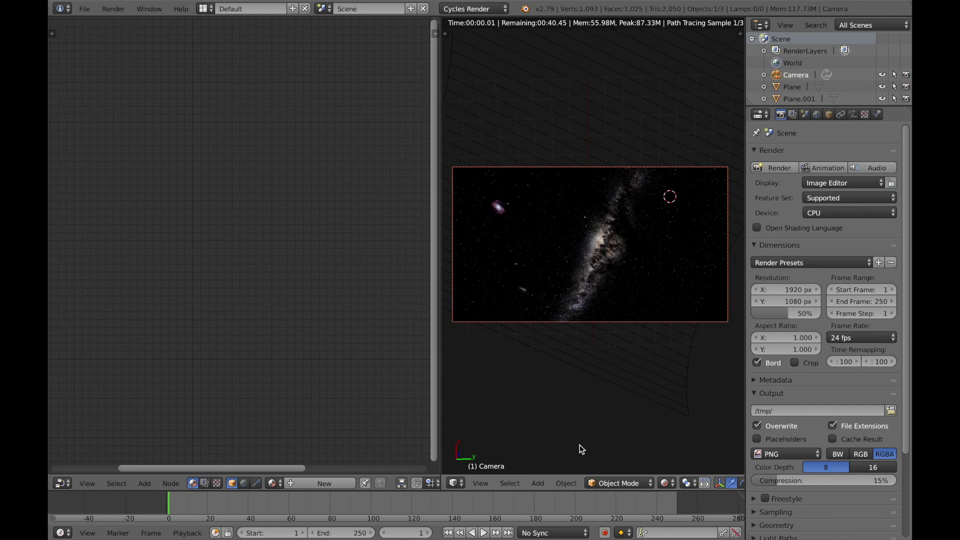
pyautogui.rightClick(500, 204)
pyautogui.press('g')
pyautogui.rightClick(455, 191)
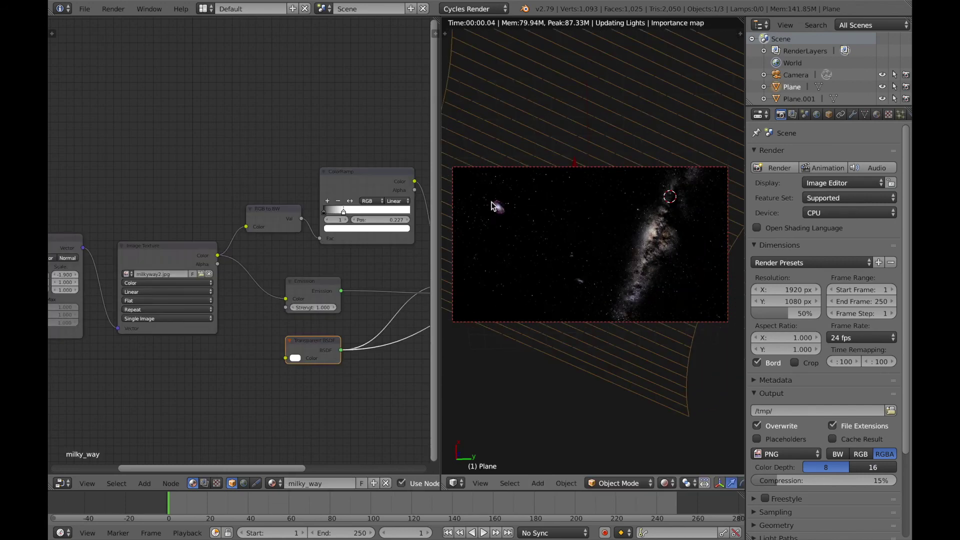
pyautogui.press('g')
pyautogui.rightClick(595, 212)
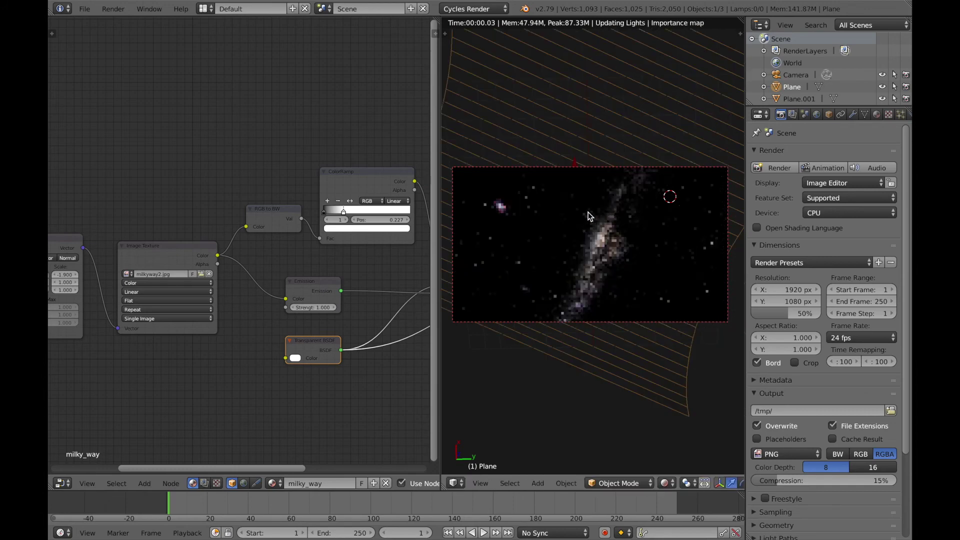
pyautogui.press('g')
pyautogui.rightClick(618, 243)
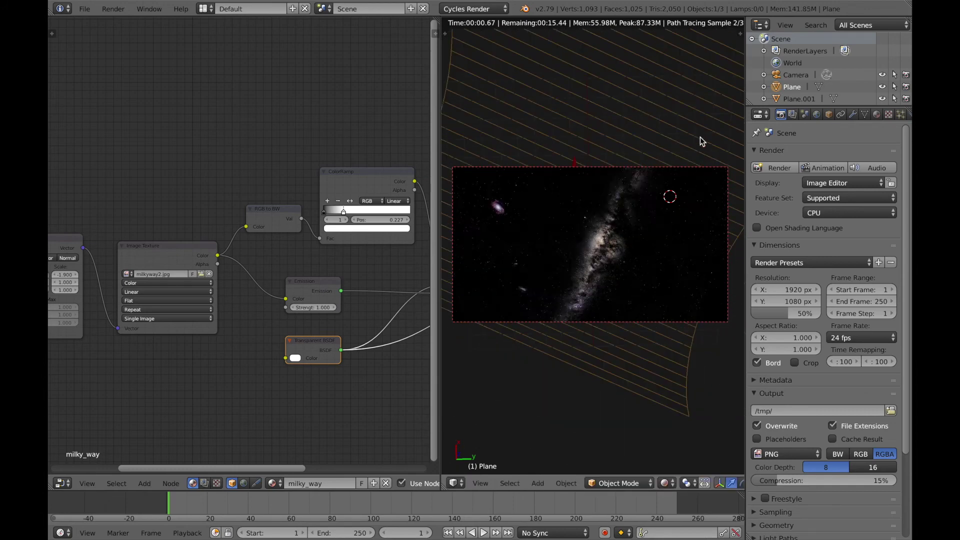
# - Select the galaxy plane Plane.001 and scale it up until it reaches slightly past the camera frame's upper-left corner
pyautogui.click(788, 101)
pyautogui.press('s')
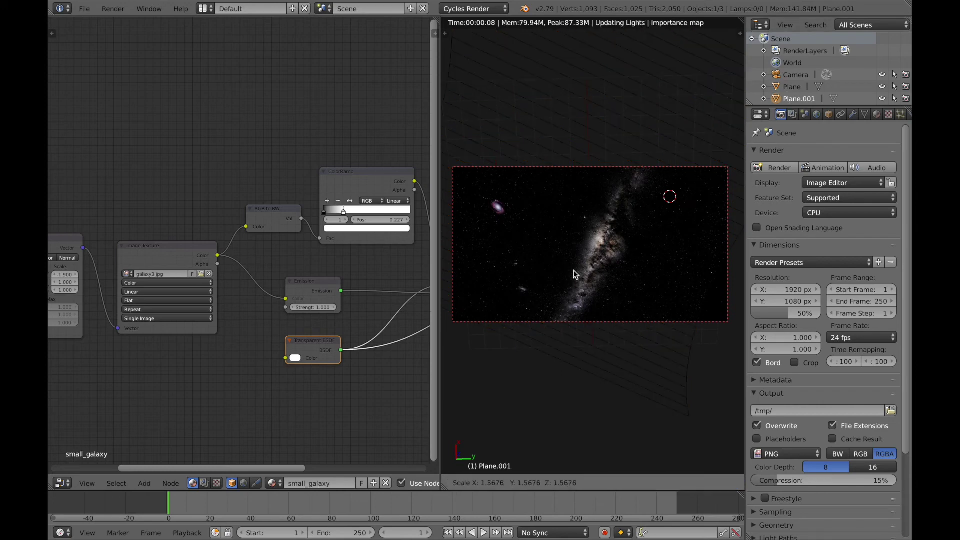
pyautogui.click(662, 301)
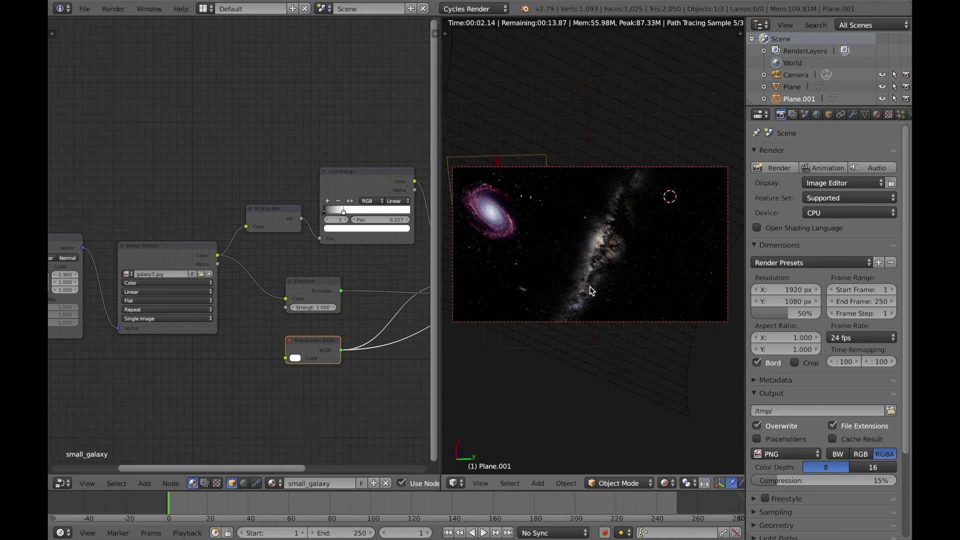
# - Examine the enlarged galaxy beside the Milky Way in the rendered view, from a changed angle and through the camera
pyautogui.scroll(2, 543, 272)
pyautogui.scroll(1, 572, 281)
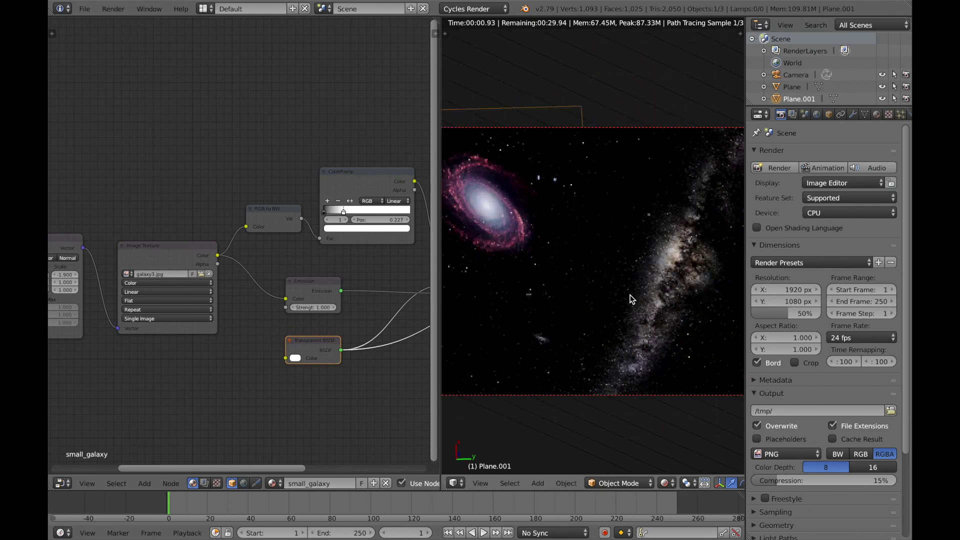
pyautogui.scroll(-2, 631, 296)
pyautogui.moveTo(634, 295); pyautogui.dragTo(606, 287, button='middle')
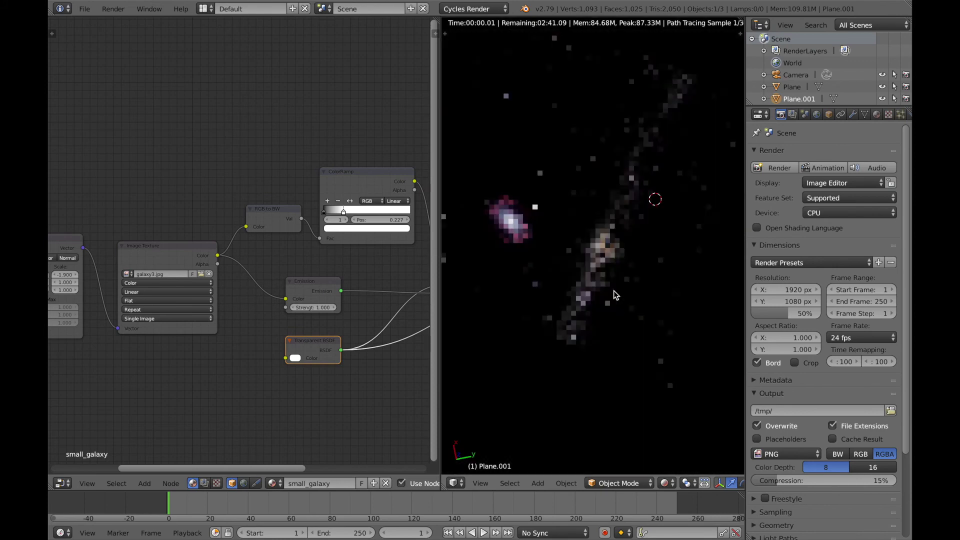
pyautogui.press('KP_0')
pyautogui.scroll(-1, 603, 286)
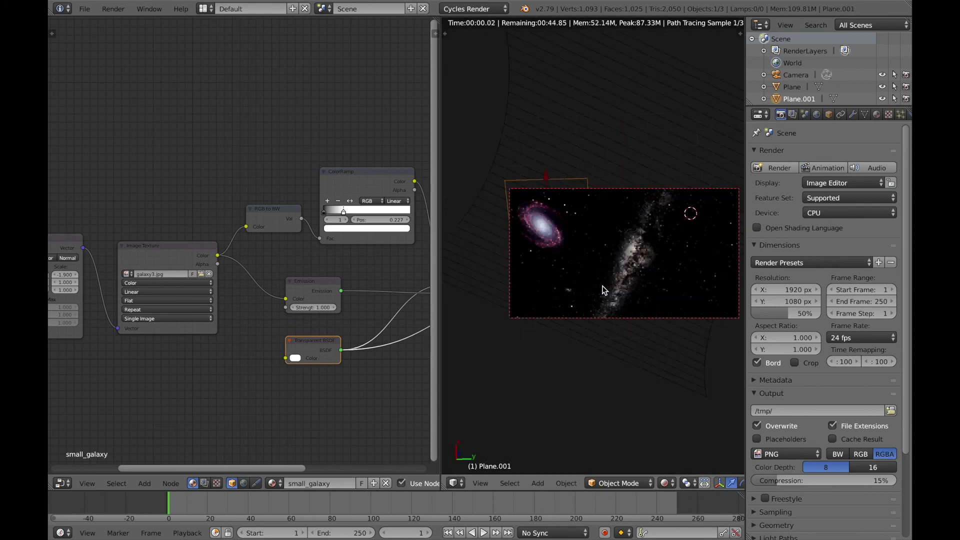
pyautogui.scroll(-1, 604, 285)
pyautogui.keyDown('shift'); pyautogui.moveTo(625, 278); pyautogui.dragTo(605, 277, button='middle'); pyautogui.keyUp('shift')
pyautogui.scroll(1, 605, 277)
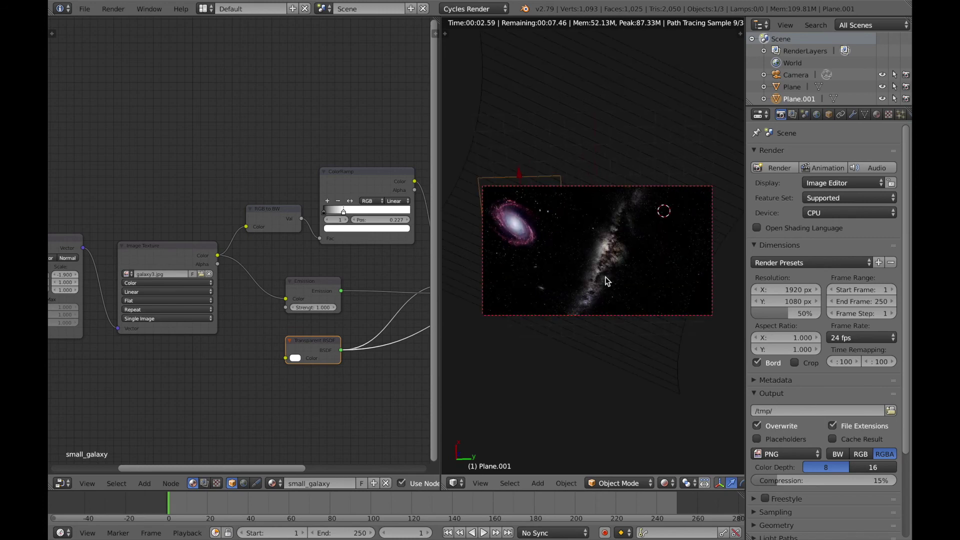
# - Return the viewport to solid shading, render the current frame, and widen the render result area to inspect the image
pyautogui.hotkey('shift', 'z')
pyautogui.press('F12')
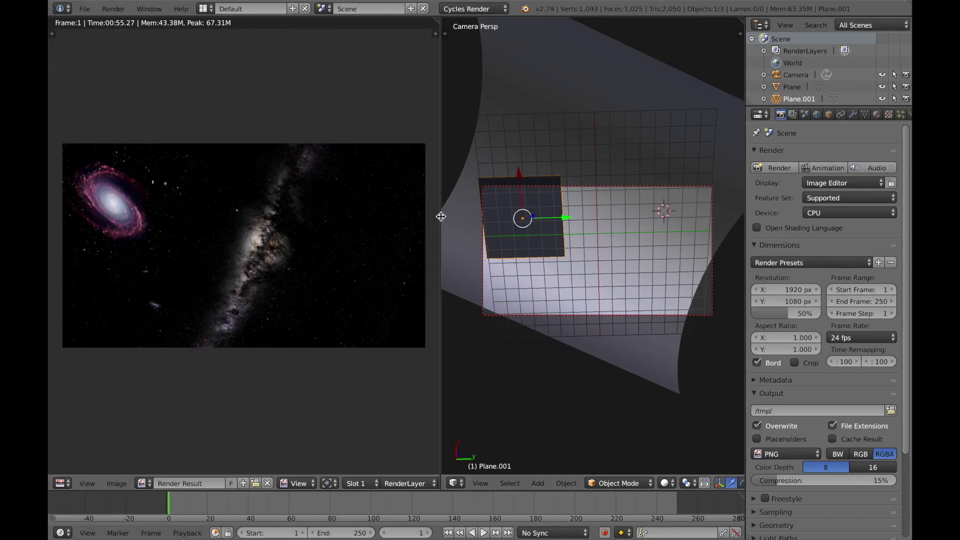
pyautogui.moveTo(441, 214); pyautogui.dragTo(651, 214)
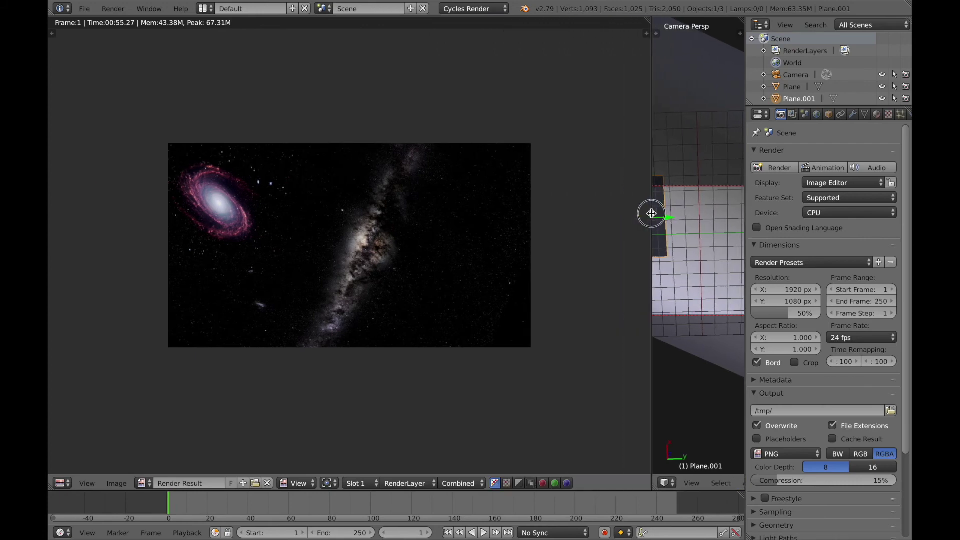
pyautogui.scroll(5, 310, 260)
pyautogui.scroll(-4, 311, 260)
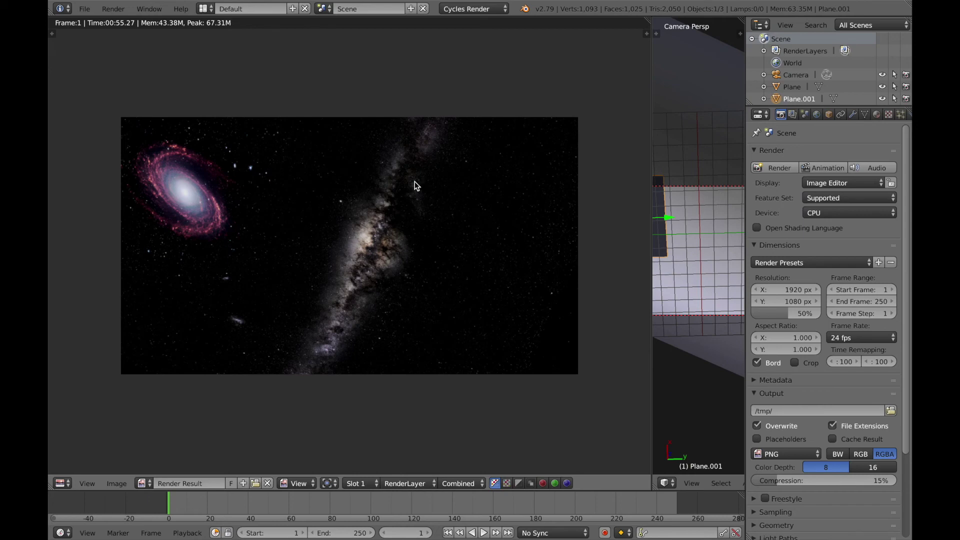
pyautogui.scroll(2, 414, 182)
pyautogui.scroll(-2, 409, 209)
pyautogui.scroll(3, 199, 206)
pyautogui.scroll(-3, 226, 218)
# - Switch to the Compositing screen layout and enable Use Nodes for the scene's compositor
pyautogui.click(206, 8)
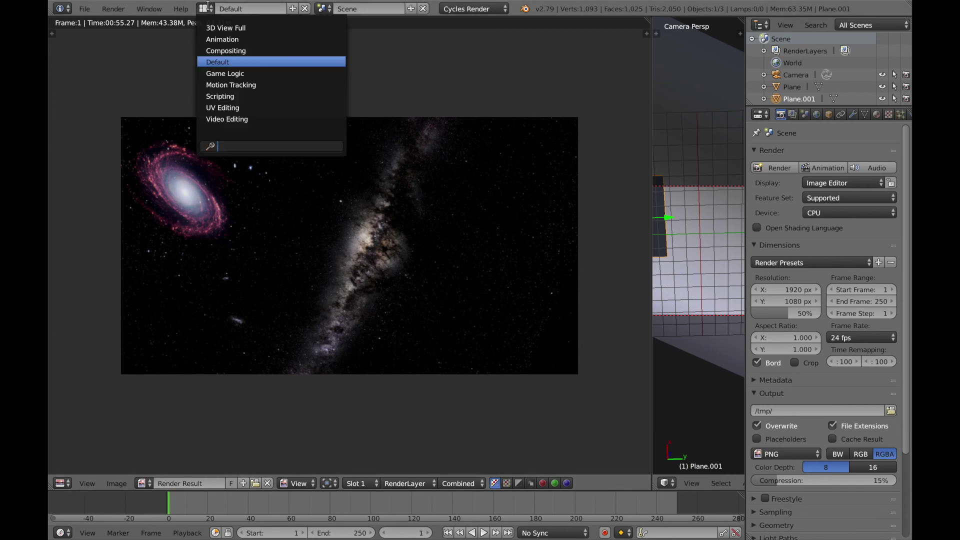
pyautogui.click(221, 51)
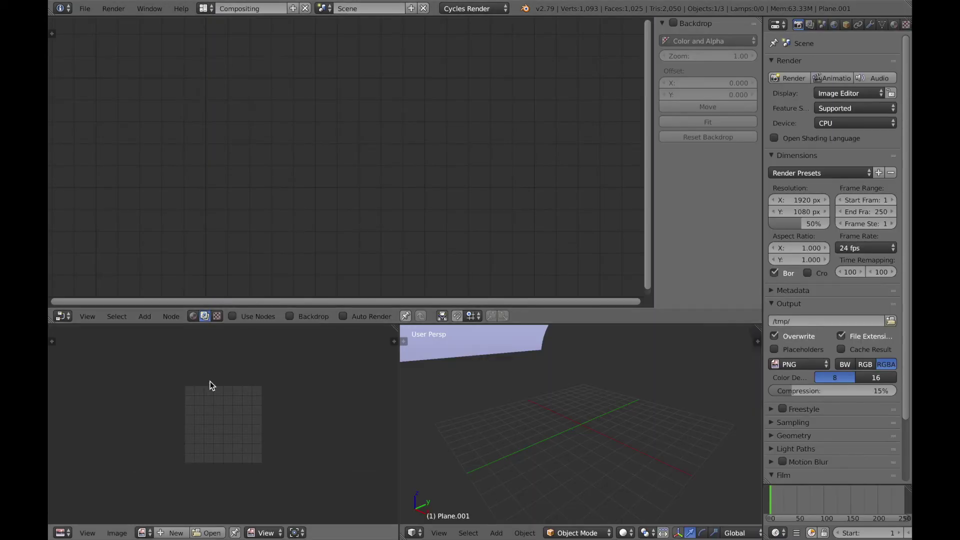
pyautogui.click(234, 316)
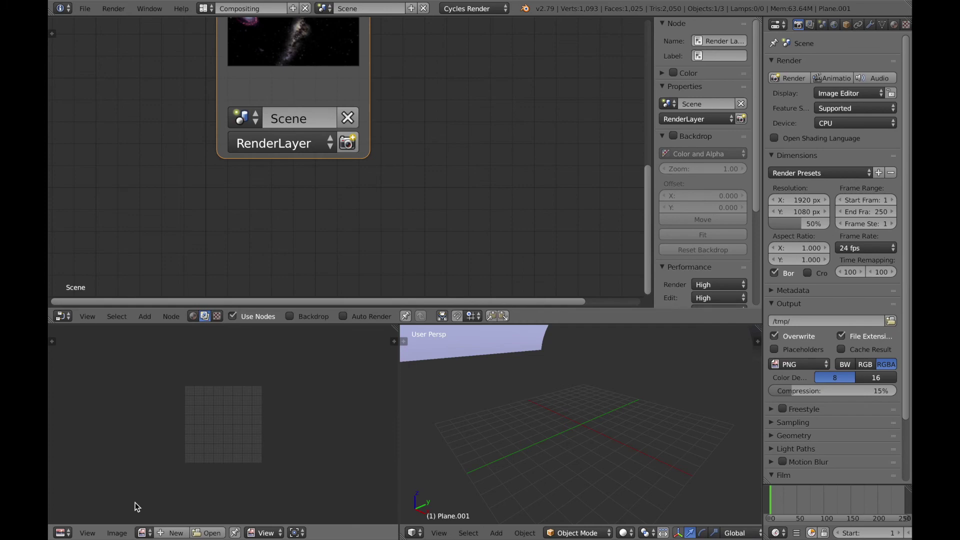
# - Display the Render Result in the image editor below the compositor nodes and make that area taller
pyautogui.click(62, 532)
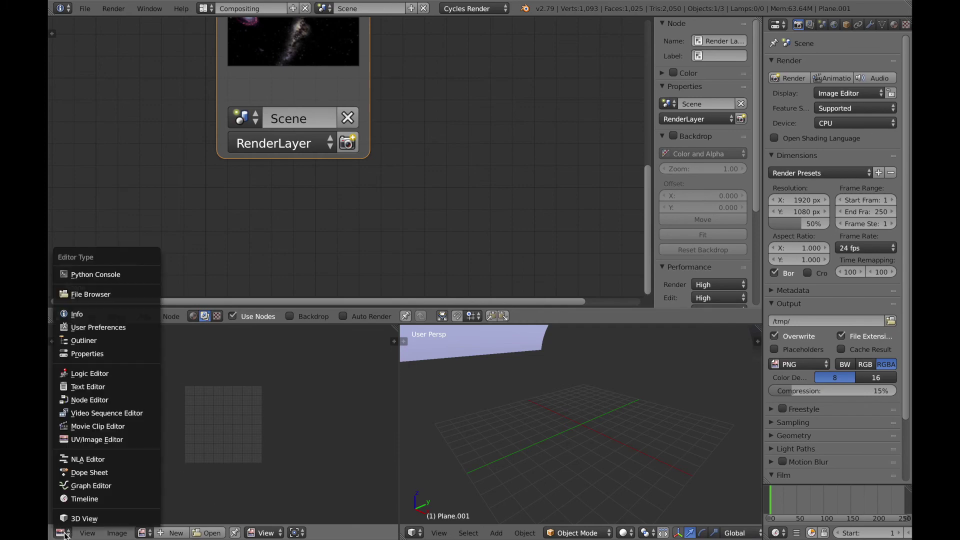
pyautogui.click(144, 533)
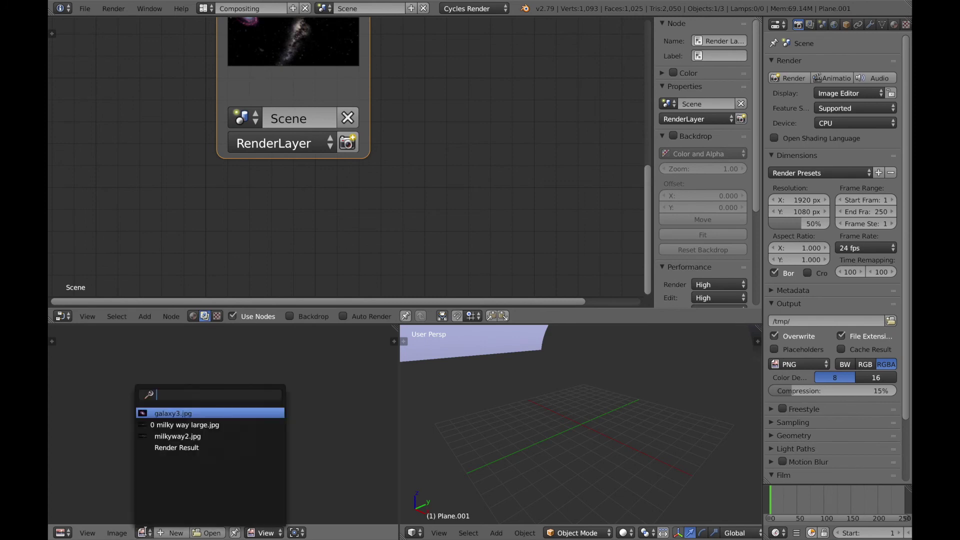
pyautogui.click(172, 447)
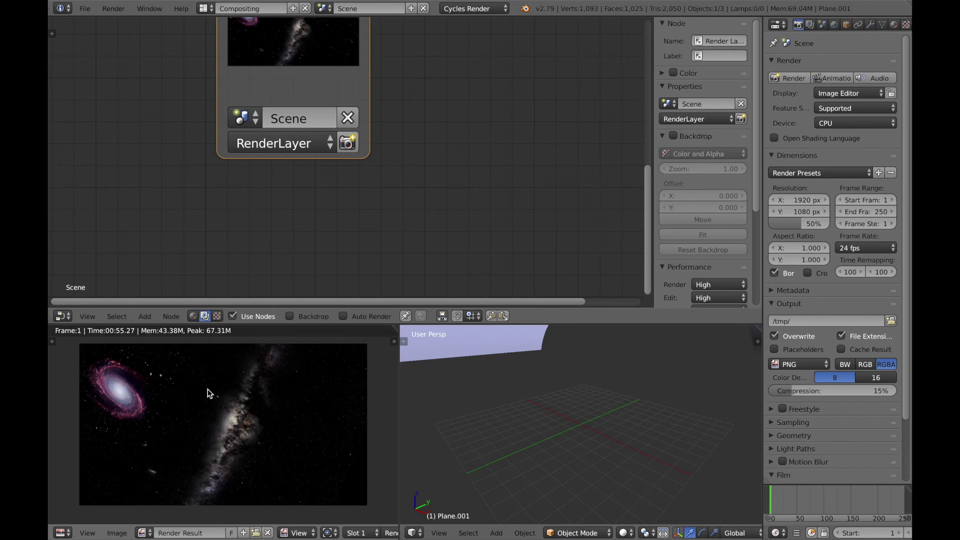
pyautogui.scroll(-1, 319, 163)
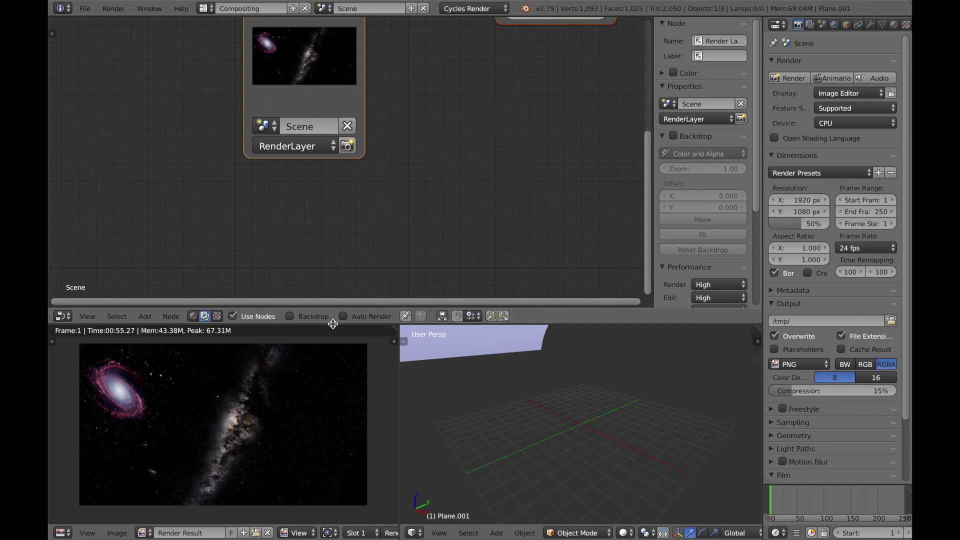
pyautogui.moveTo(333, 324); pyautogui.dragTo(332, 277)
pyautogui.scroll(-5, 322, 119)
pyautogui.moveTo(314, 125); pyautogui.dragTo(176, 218, button='middle')
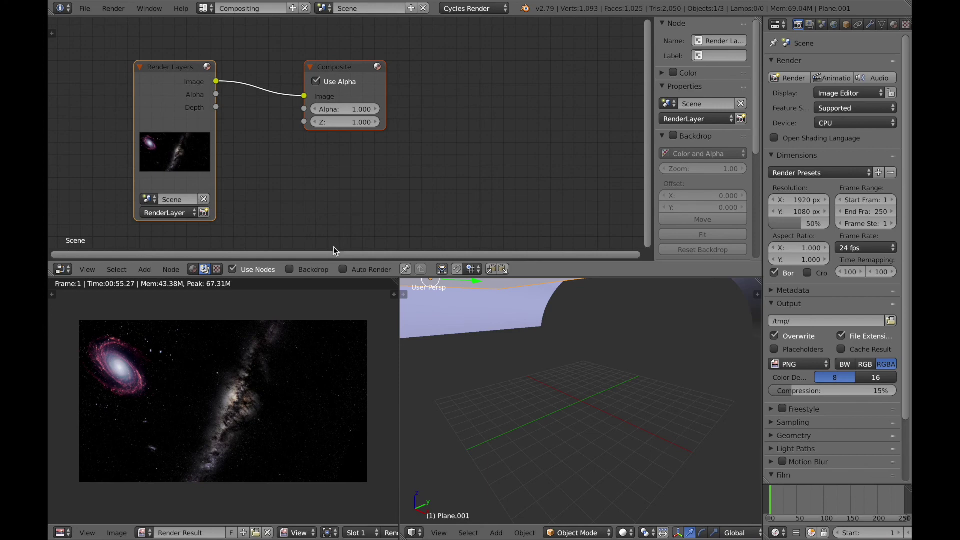
# - Enable the compositor backdrop and send the Render Layers image to a new Viewer node
pyautogui.click(290, 270)
pyautogui.click(172, 72)
pyautogui.keyDown('ctrl'); pyautogui.keyDown('shift'); pyautogui.click(172, 72); pyautogui.keyUp('shift'); pyautogui.keyUp('ctrl')
pyautogui.scroll(-4, 309, 82)
pyautogui.scroll(-3, 309, 82)
pyautogui.moveTo(309, 81); pyautogui.dragTo(285, 156, button='middle')
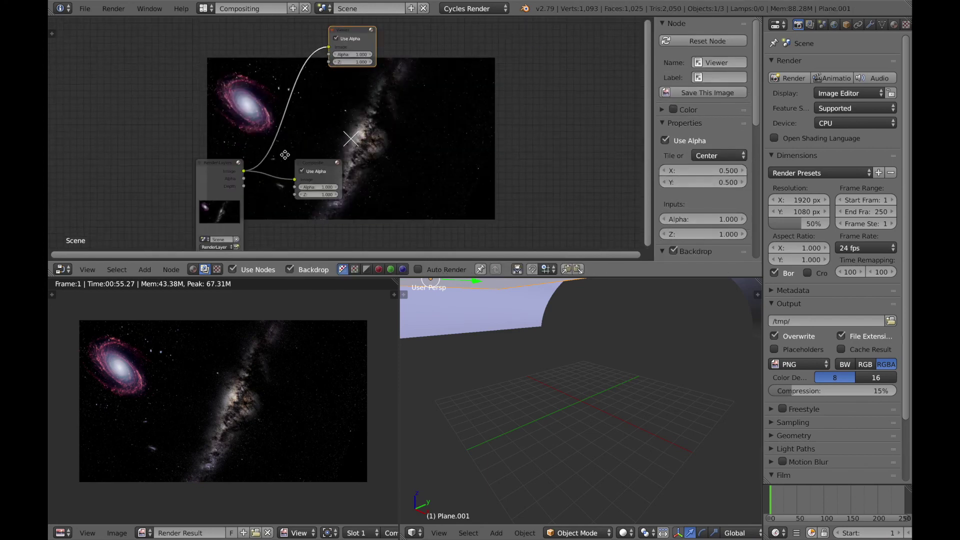
# - Move the Composite and Viewer nodes farther from Render Layers to make room for effect nodes
pyautogui.scroll(-3, 285, 156)
pyautogui.moveTo(323, 156); pyautogui.dragTo(489, 155)
pyautogui.moveTo(346, 51); pyautogui.dragTo(506, 64)
# - Insert a Glare node between Render Layers and the Viewer, and link its output to the Composite node too
pyautogui.hotkey('shift', 'a')
pyautogui.click(502, 60)
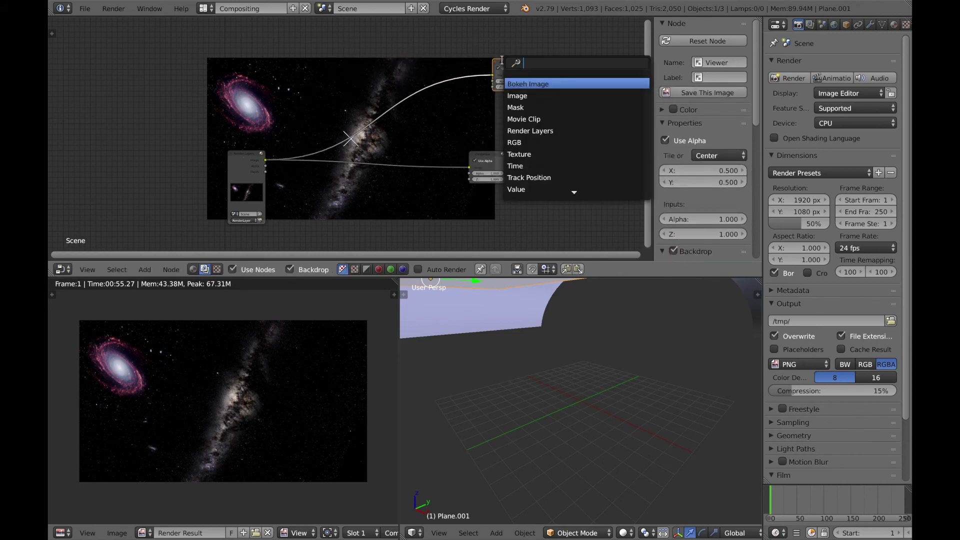
pyautogui.write('glare')
pyautogui.press('Return')
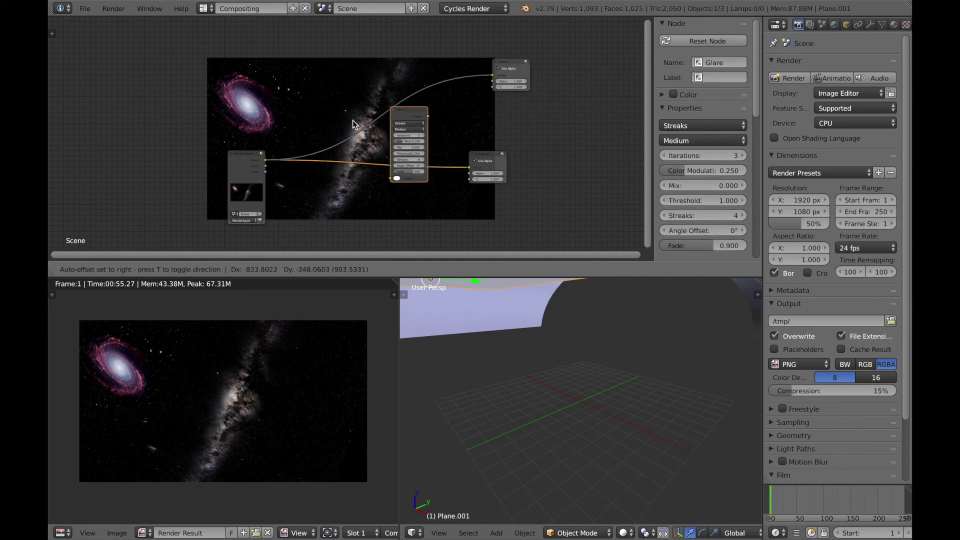
pyautogui.click(282, 129)
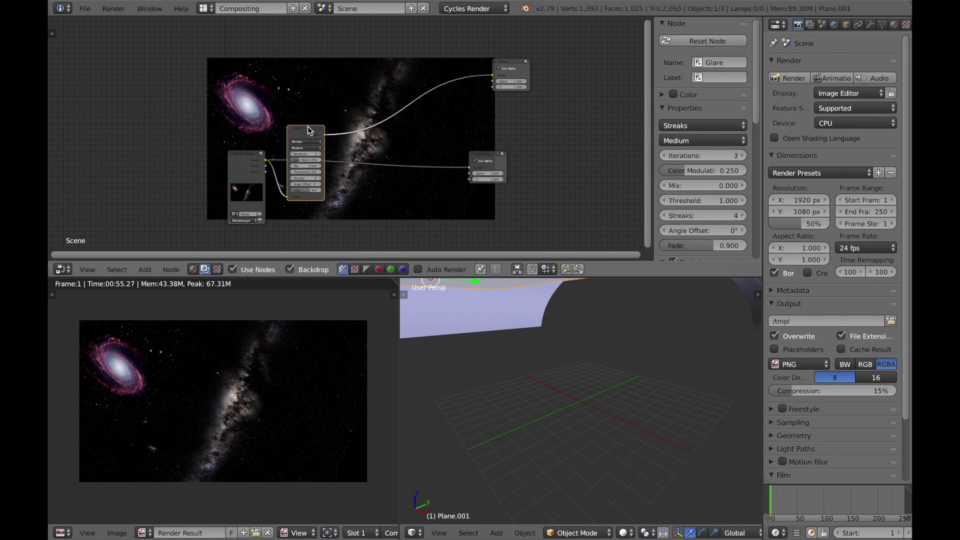
pyautogui.moveTo(324, 133); pyautogui.dragTo(470, 169)
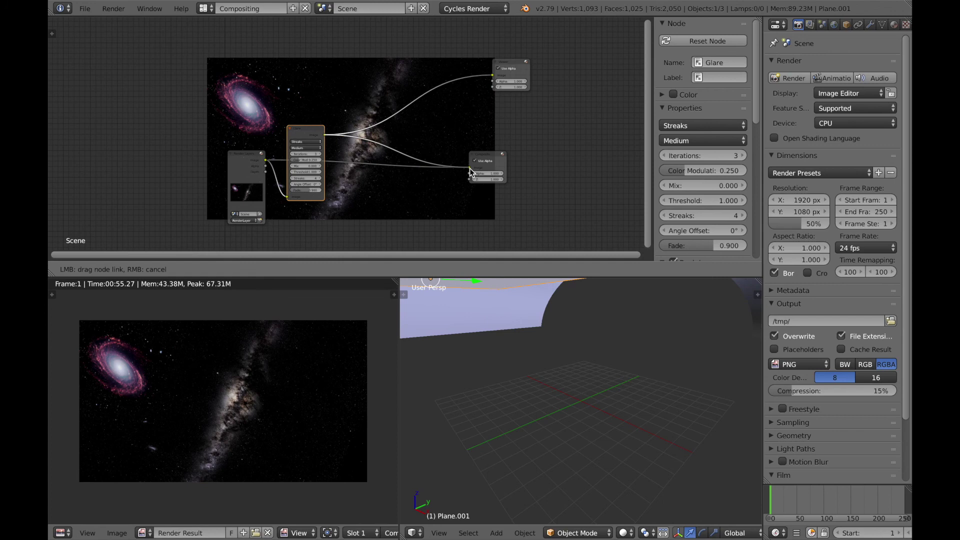
# - Change the Glare node's type to Fog Glow
pyautogui.scroll(7, 356, 159)
pyautogui.moveTo(360, 141); pyautogui.dragTo(393, 123, button='middle')
pyautogui.scroll(3, 260, 350)
pyautogui.scroll(-1, 257, 352)
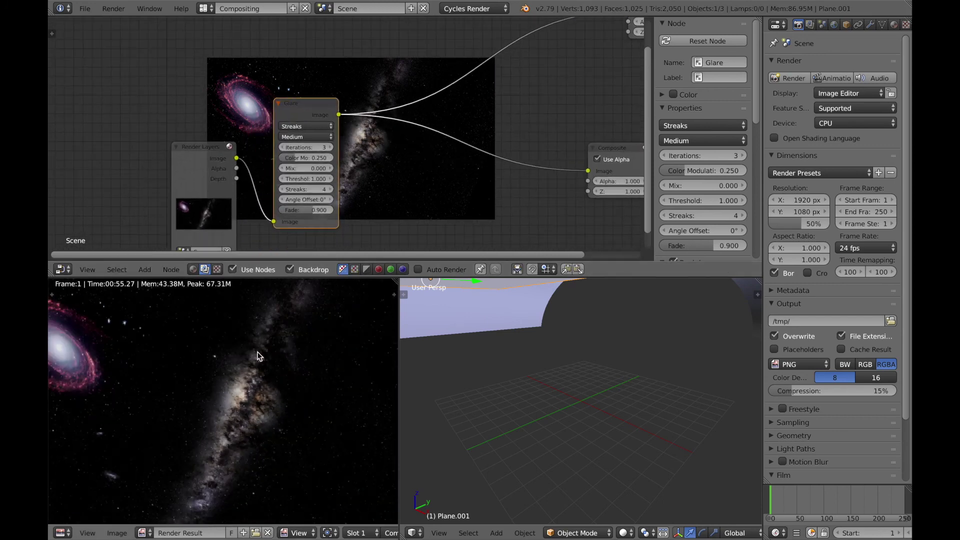
pyautogui.moveTo(234, 352); pyautogui.dragTo(275, 358, button='middle')
pyautogui.scroll(-1, 274, 358)
pyautogui.click(305, 127)
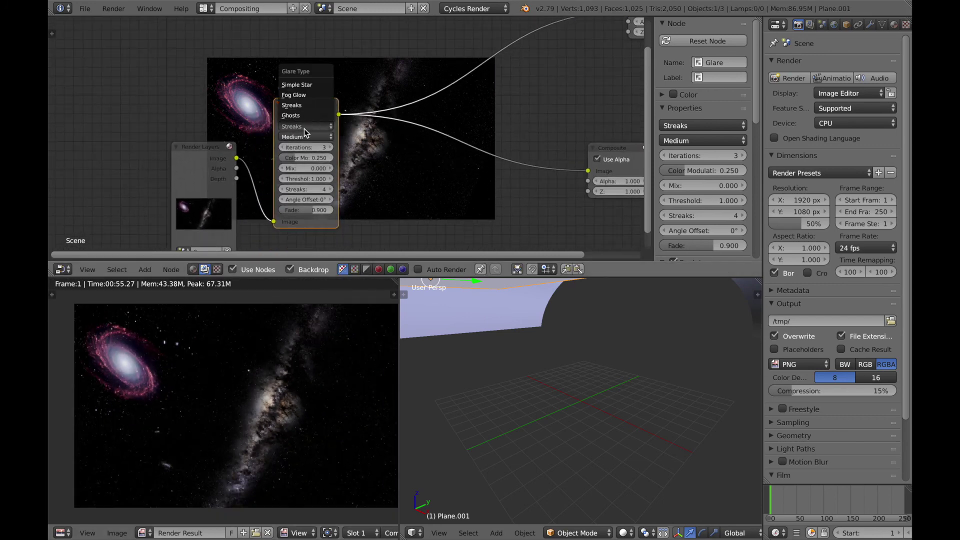
pyautogui.click(300, 95)
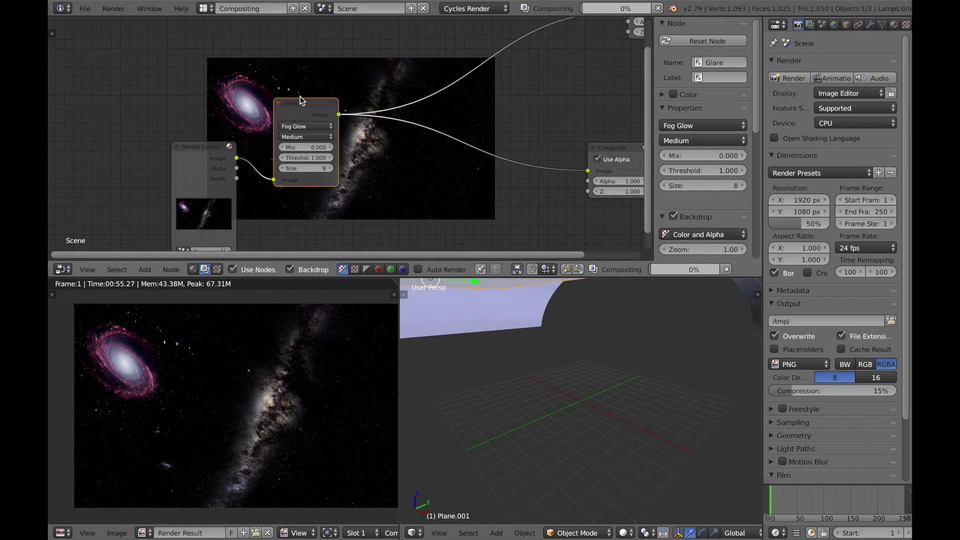
# - Compare Glare thresholds of 0 and 0.1 on the render result, and keep 0.1
pyautogui.click(309, 158)
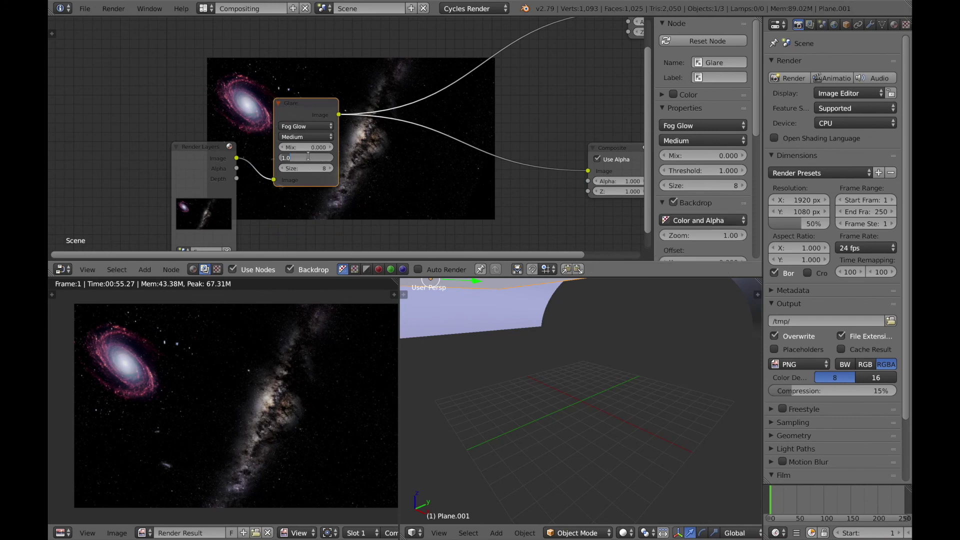
pyautogui.write('0')
pyautogui.press('Return')
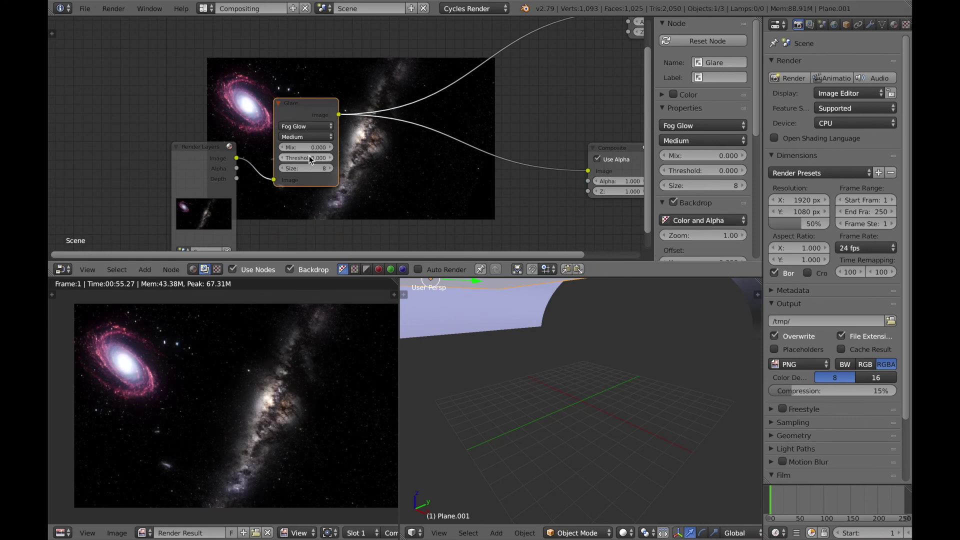
pyautogui.click(311, 158)
pyautogui.write('.1')
pyautogui.press('Return')
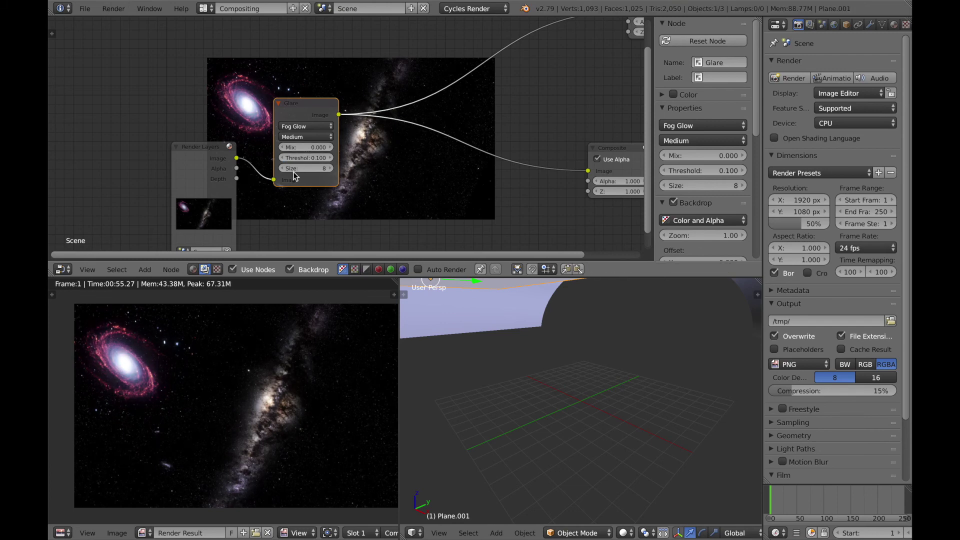
pyautogui.click(283, 159)
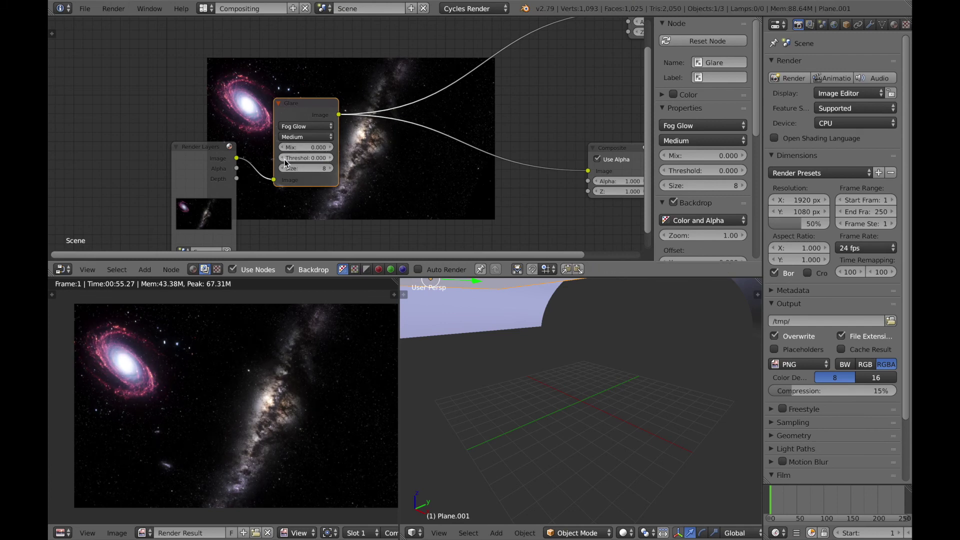
pyautogui.click(331, 158)
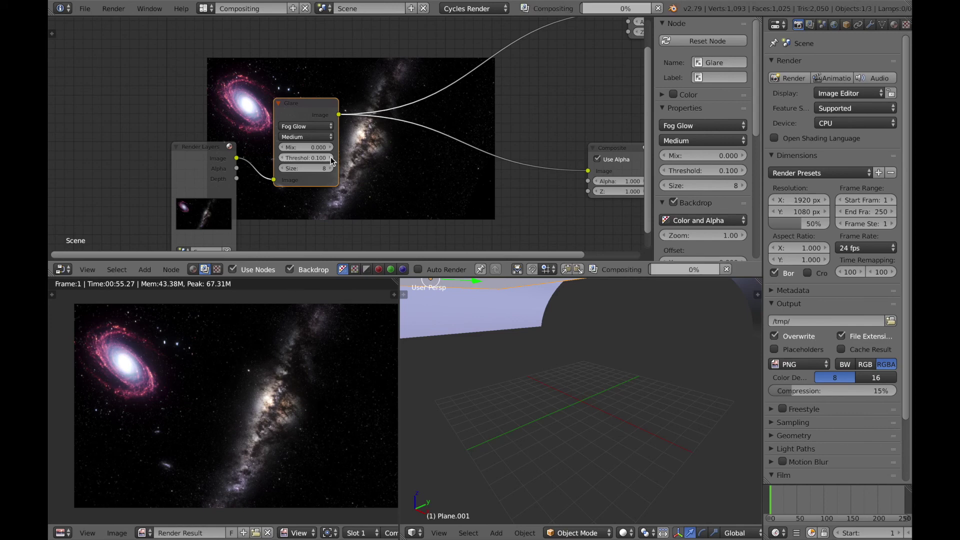
# - Insert an RGB Curves node after the Glare node, feeding both the Viewer and Composite nodes
pyautogui.scroll(-3, 331, 158)
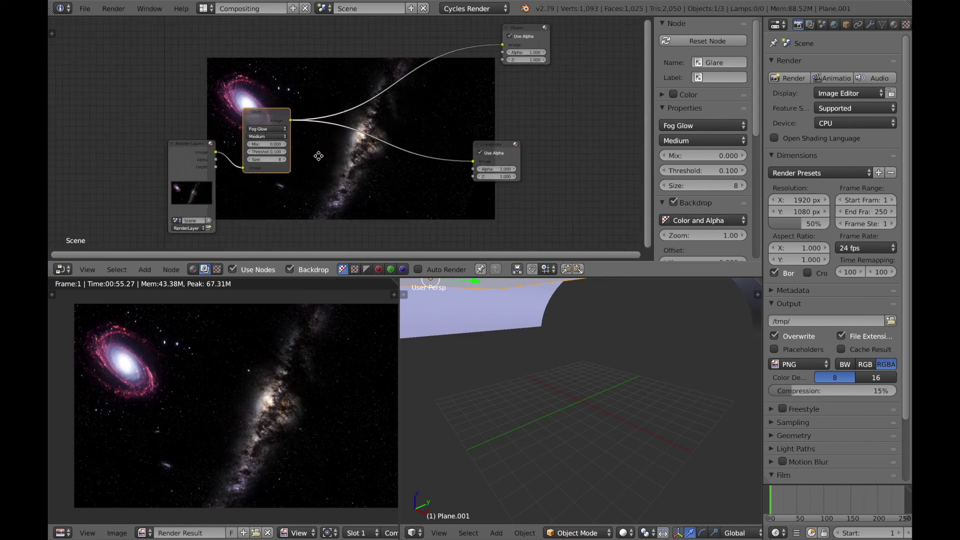
pyautogui.hotkey('shift', 'a')
pyautogui.click(320, 155)
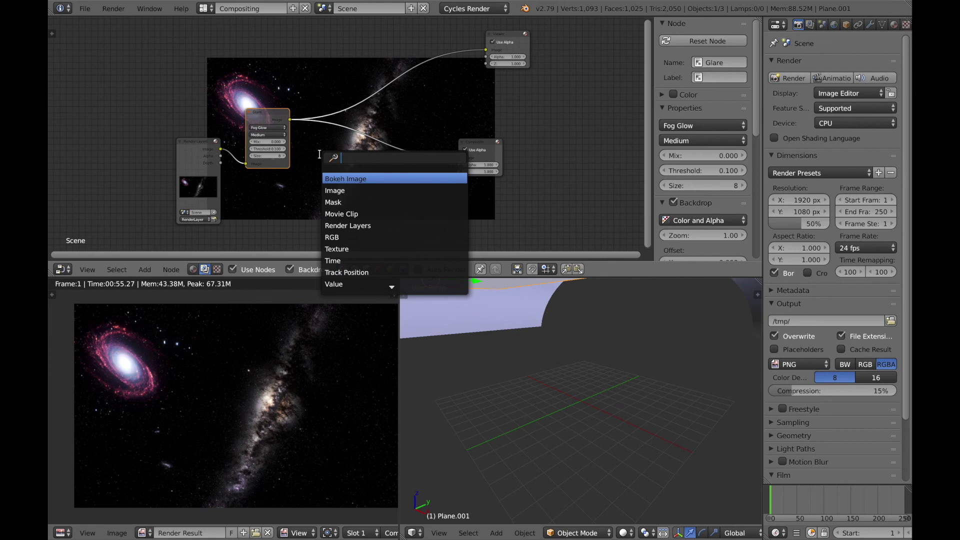
pyautogui.write('rgb')
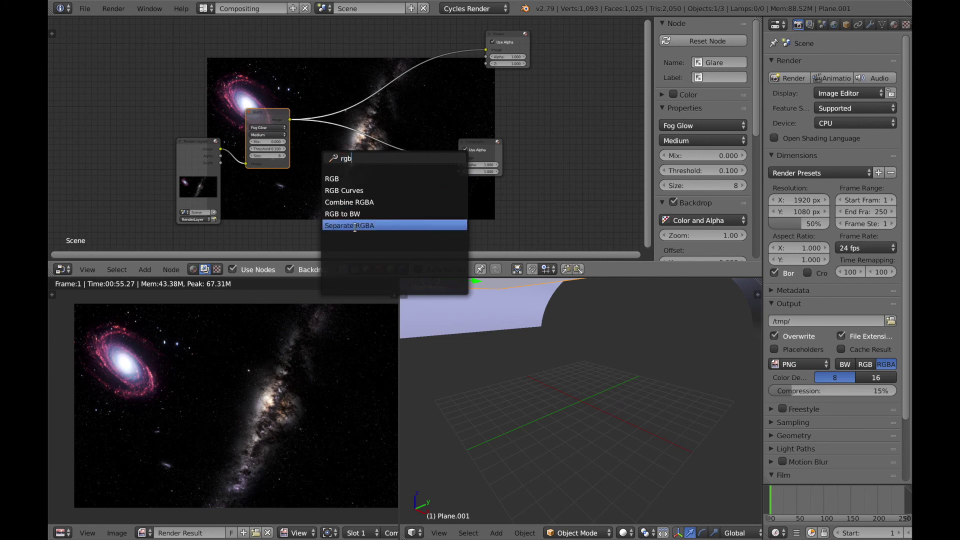
pyautogui.click(356, 192)
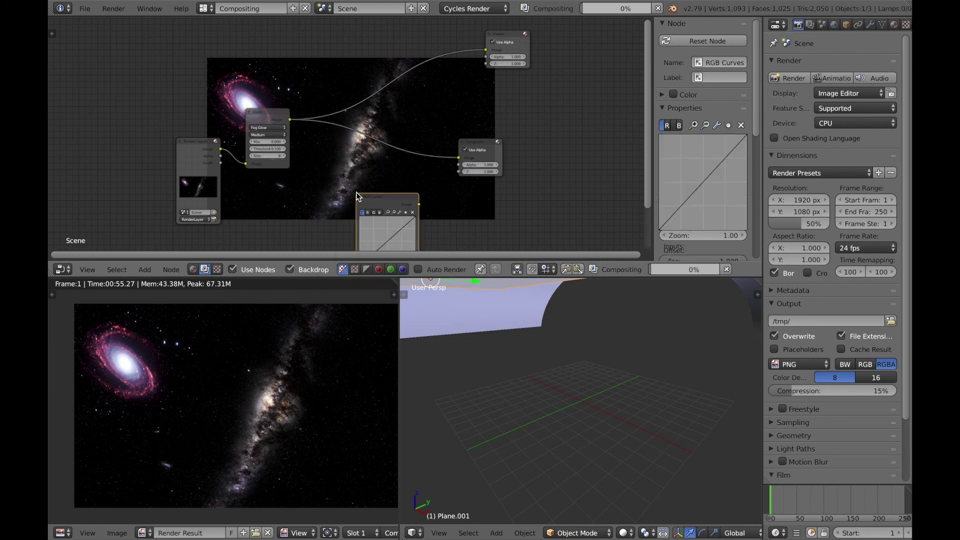
pyautogui.click(316, 118)
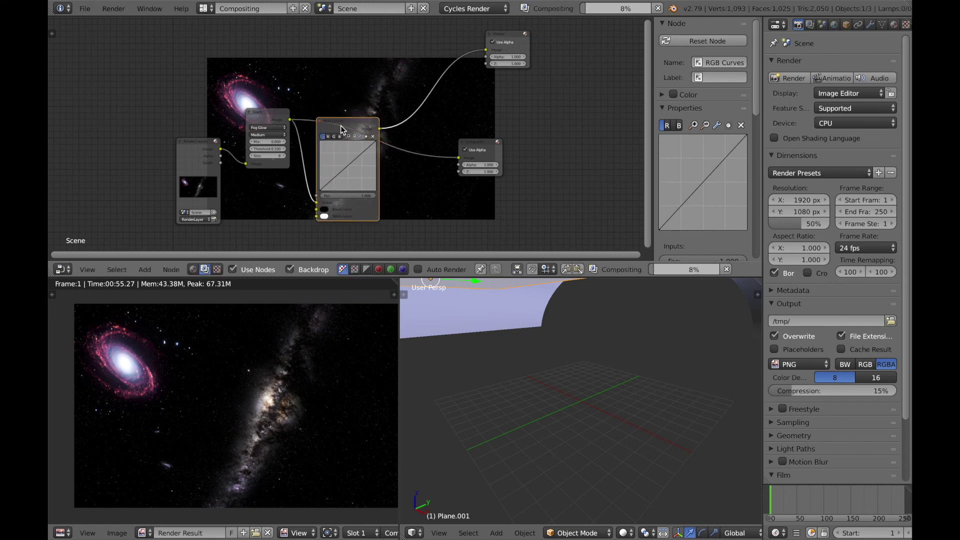
pyautogui.moveTo(379, 128); pyautogui.dragTo(458, 157)
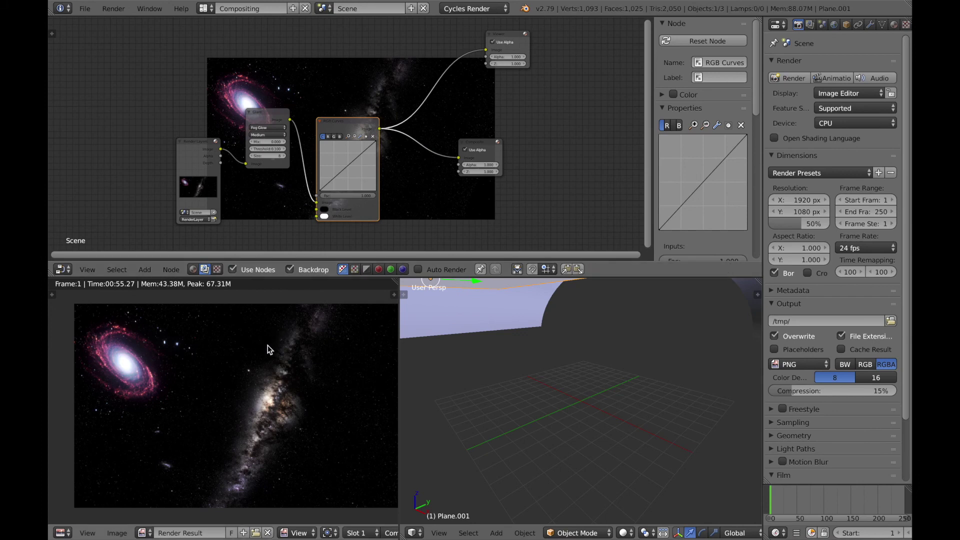
# - Try darkening the image with the combined RGB curve, then bring its point back near the diagonal at about 0.45, 0.46
pyautogui.scroll(1, 265, 356)
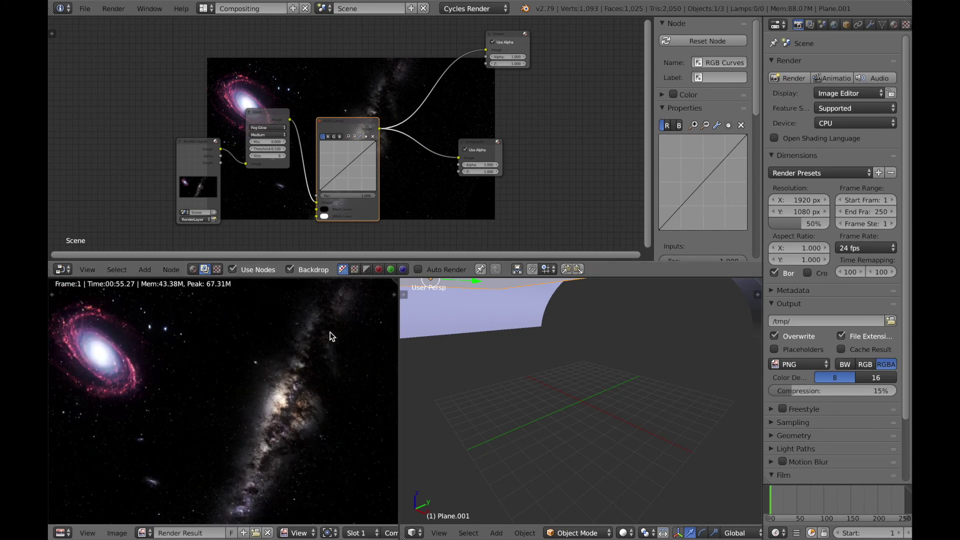
pyautogui.scroll(3, 351, 194)
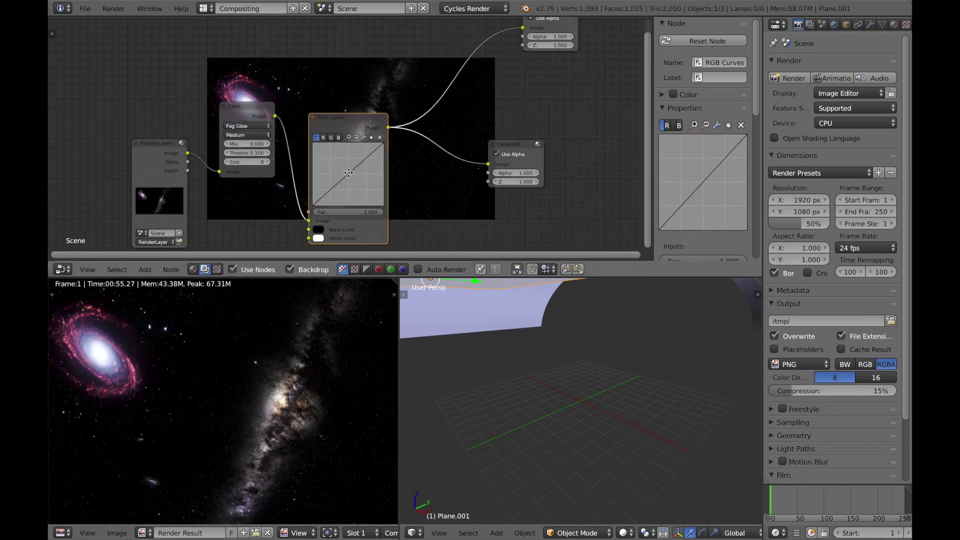
pyautogui.moveTo(343, 148)
pyautogui.mouseDown()
pyautogui.moveTo(334, 146)
pyautogui.moveTo(348, 158)
pyautogui.mouseUp()
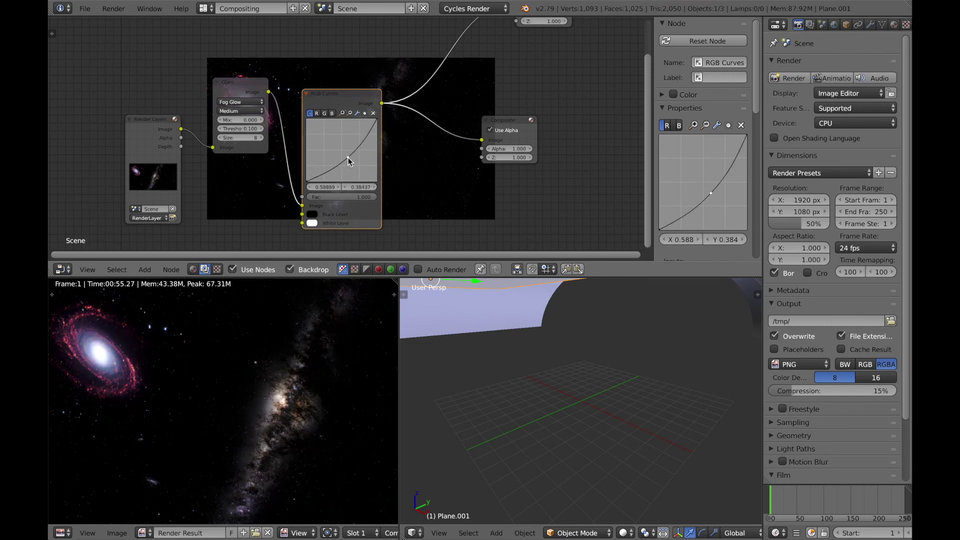
pyautogui.moveTo(347, 157); pyautogui.dragTo(338, 152)
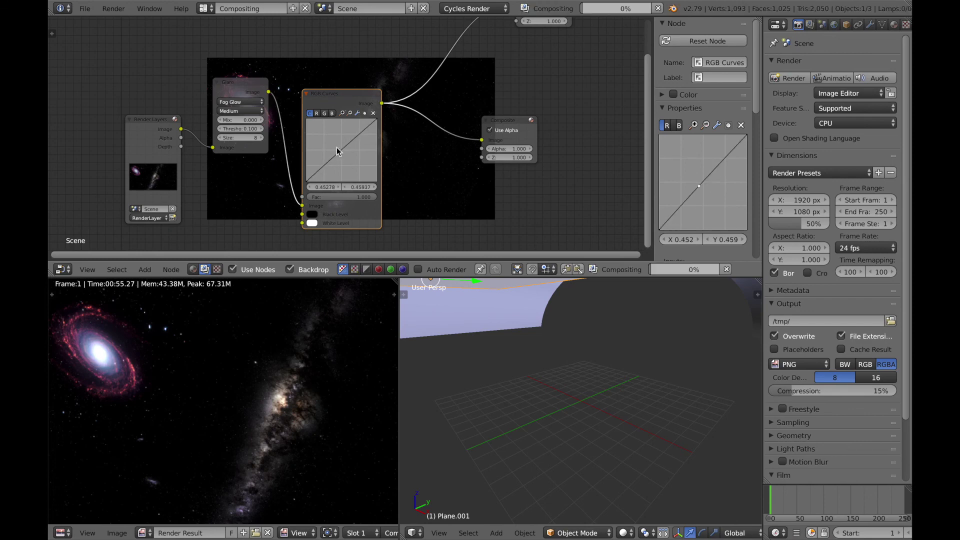
# - Try raising the blue curve, then bring its point back near the diagonal at about 0.51, 0.49
pyautogui.click(332, 113)
pyautogui.moveTo(340, 151); pyautogui.dragTo(336, 148)
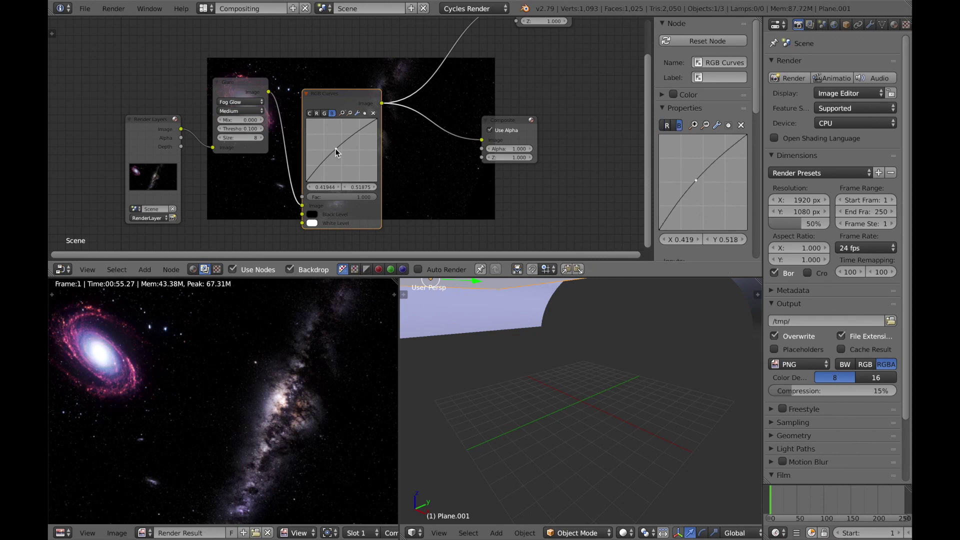
pyautogui.moveTo(337, 148); pyautogui.dragTo(343, 150)
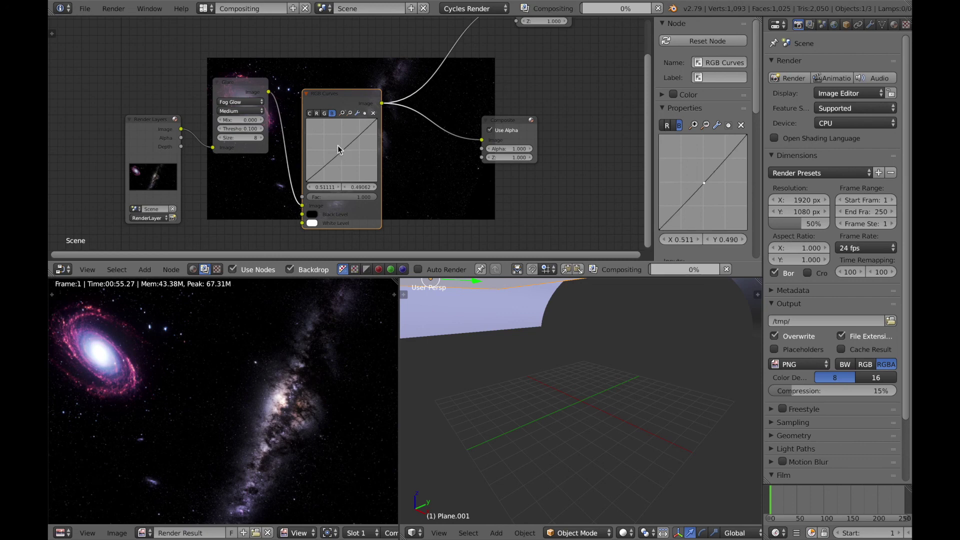
# - Try raising the red curve, bring its point back to about 0.51, 0.50, and return to the combined curve
pyautogui.click(317, 114)
pyautogui.moveTo(342, 151); pyautogui.dragTo(338, 150)
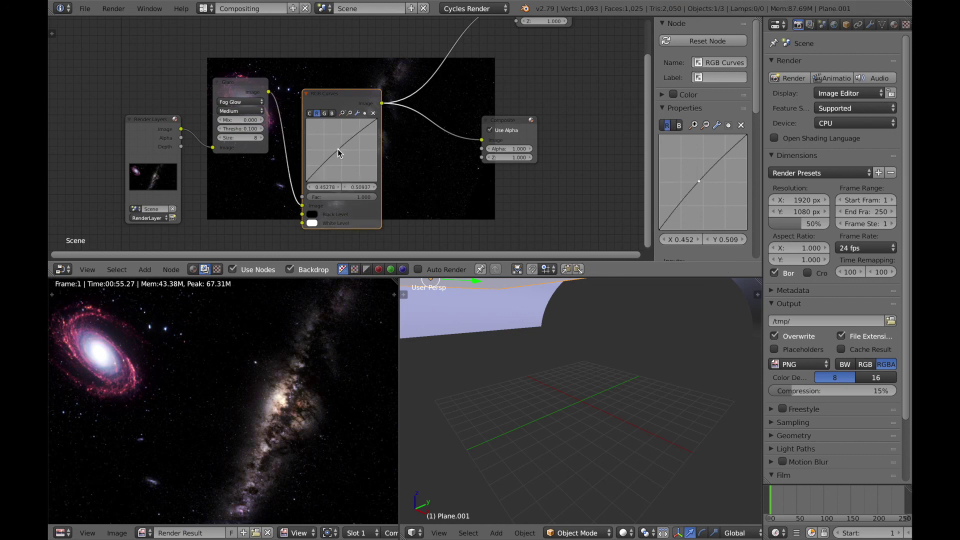
pyautogui.scroll(-1, 313, 400)
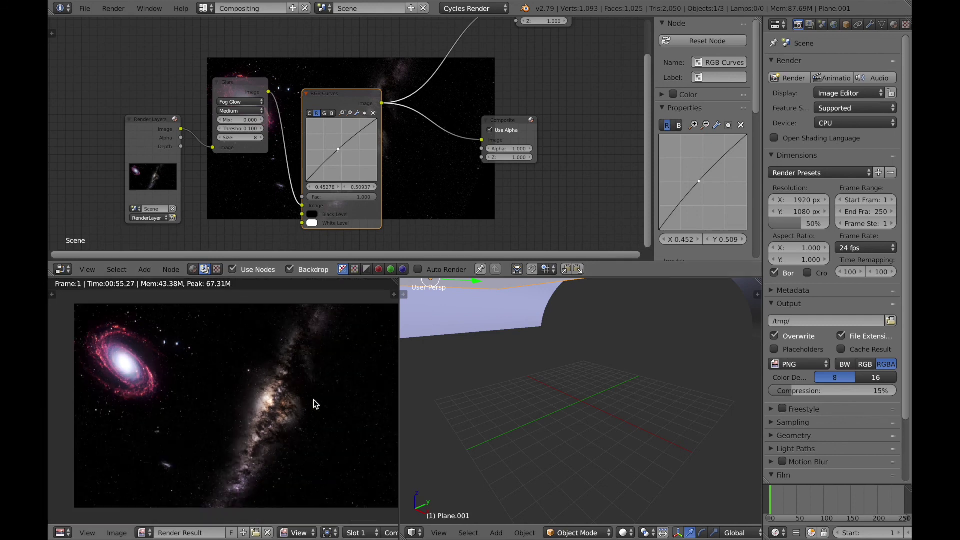
pyautogui.scroll(1, 309, 395)
pyautogui.moveTo(338, 150); pyautogui.dragTo(342, 149)
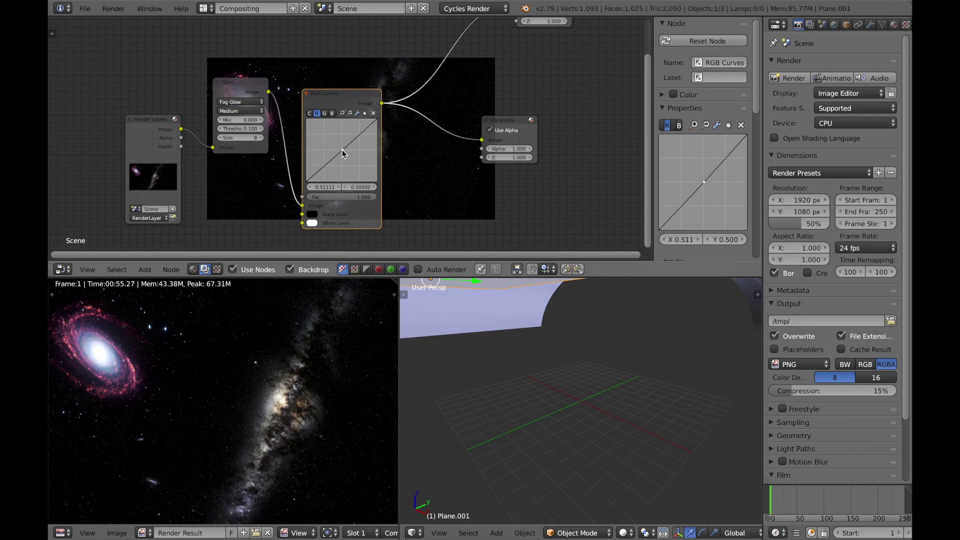
pyautogui.click(310, 114)
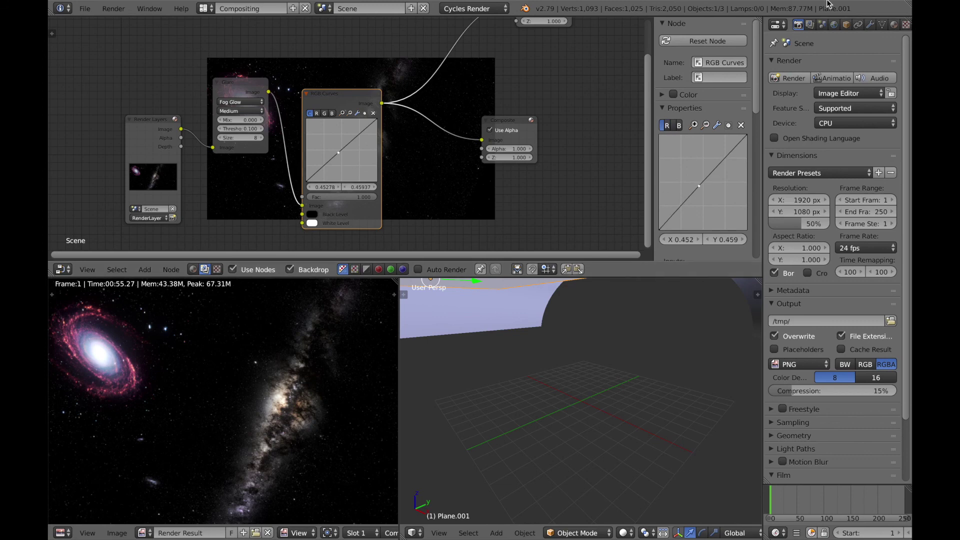
# - In the scene's Color Management settings, enable Use Curves and set the view transform to Film
pyautogui.click(809, 25)
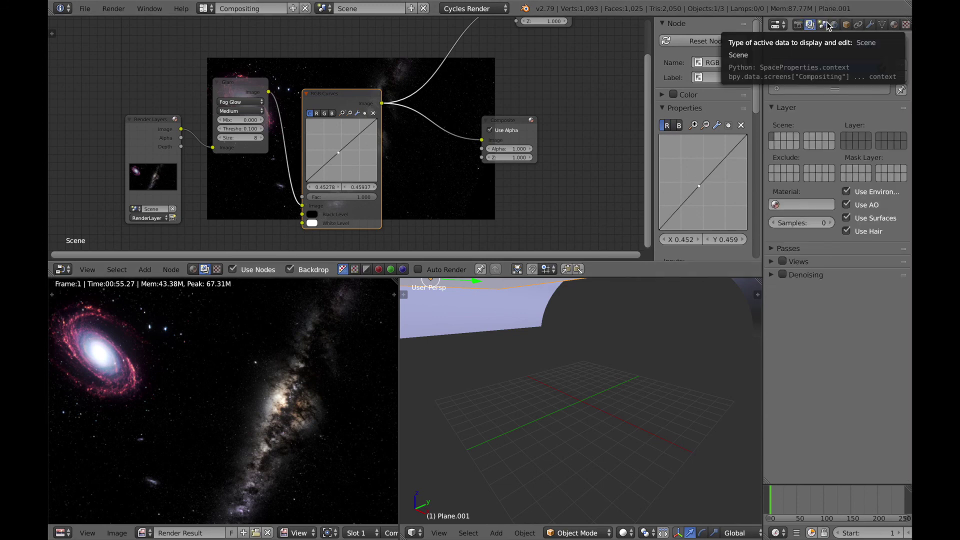
pyautogui.click(822, 25)
pyautogui.scroll(-2, 800, 271)
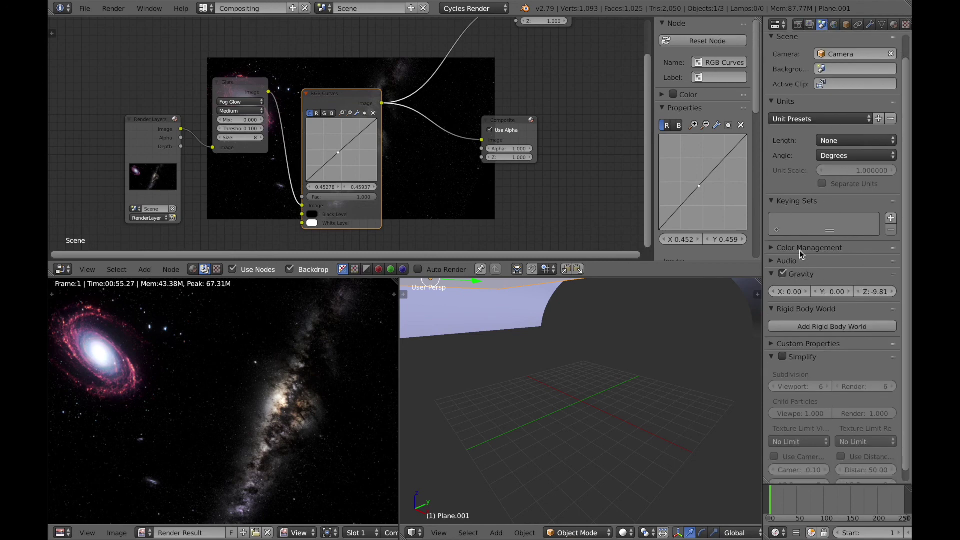
pyautogui.click(810, 248)
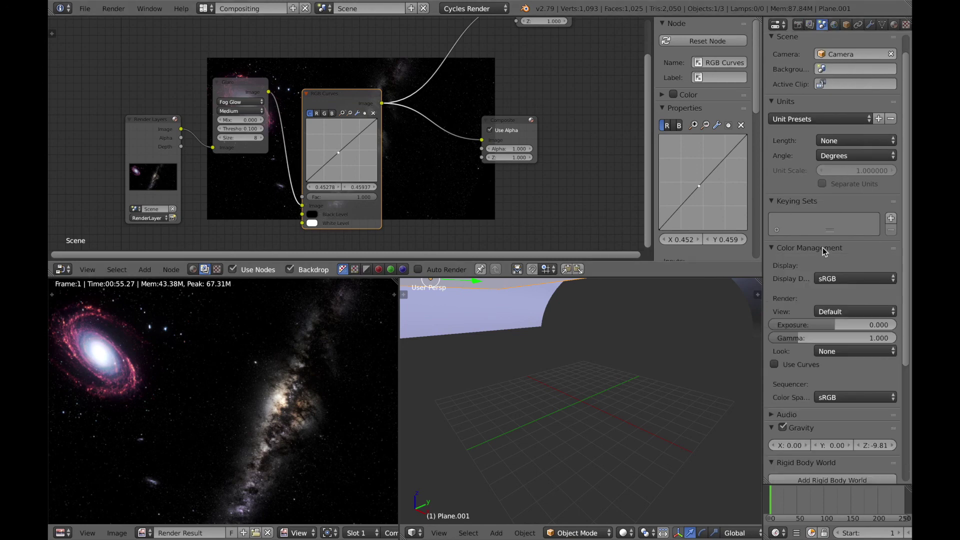
pyautogui.click(835, 350)
pyautogui.click(839, 362)
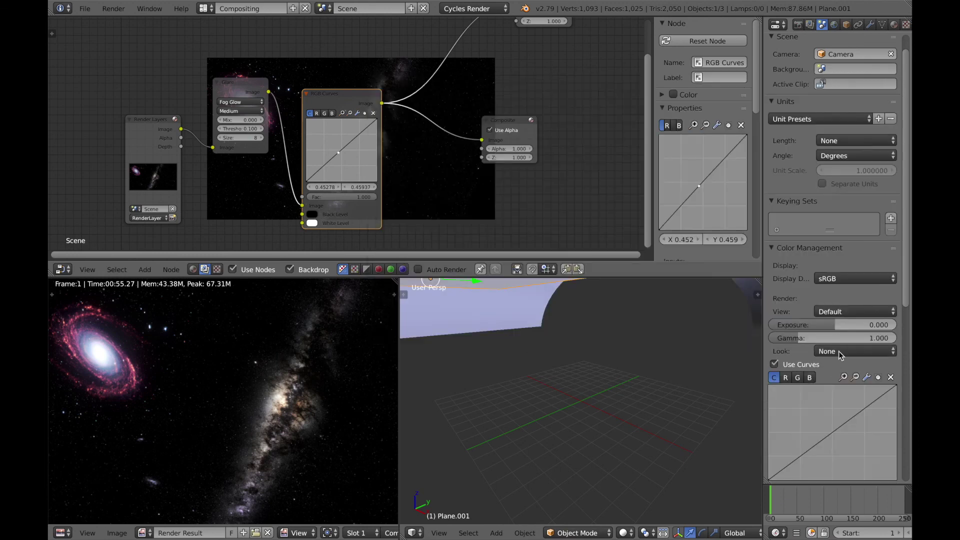
pyautogui.click(841, 311)
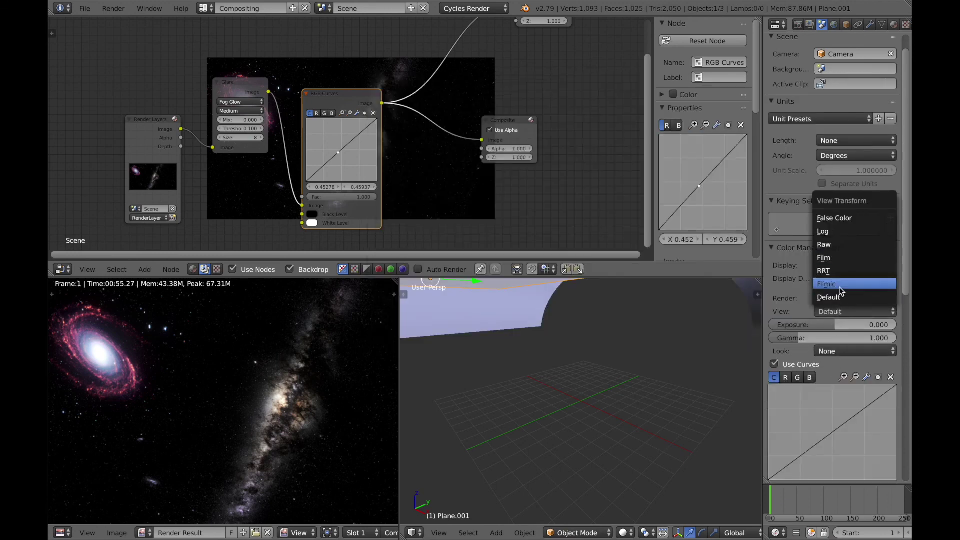
pyautogui.click(837, 257)
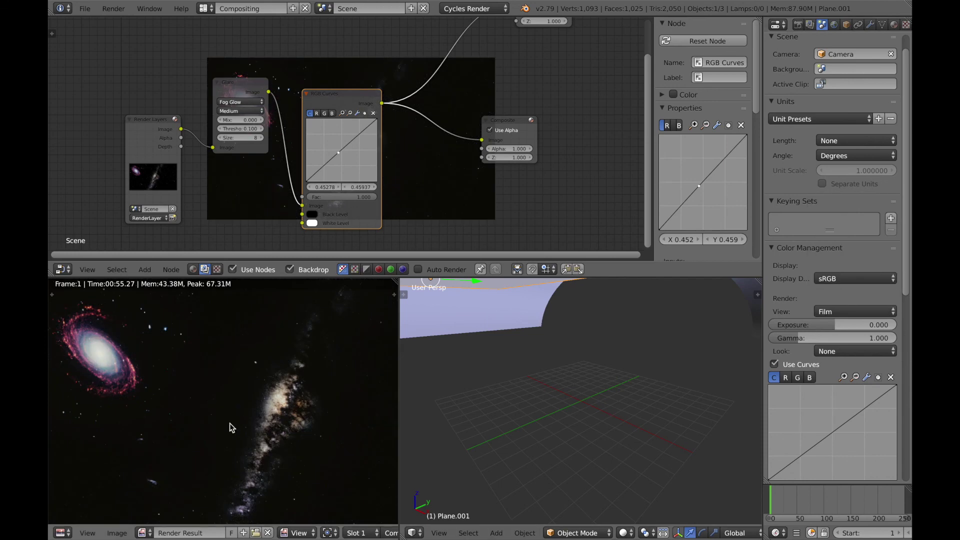
# - Try the Filmic view transform on the rendered starfield and switch back to Film for comparison
pyautogui.scroll(-2, 247, 416)
pyautogui.scroll(1, 250, 413)
pyautogui.moveTo(307, 385)
pyautogui.mouseDown(button='middle')
pyautogui.moveTo(296, 384)
pyautogui.moveTo(304, 376)
pyautogui.mouseUp(button='middle')
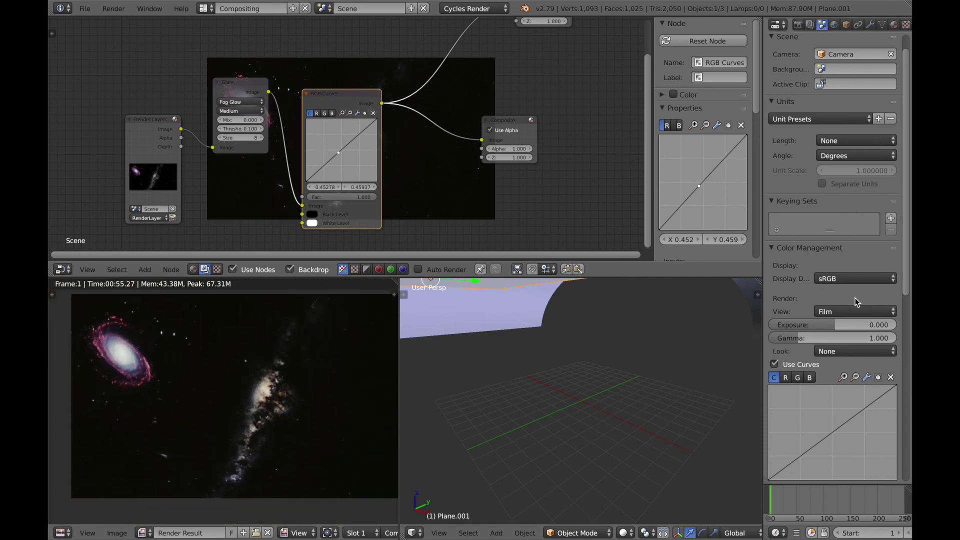
pyautogui.click(844, 309)
pyautogui.click(831, 284)
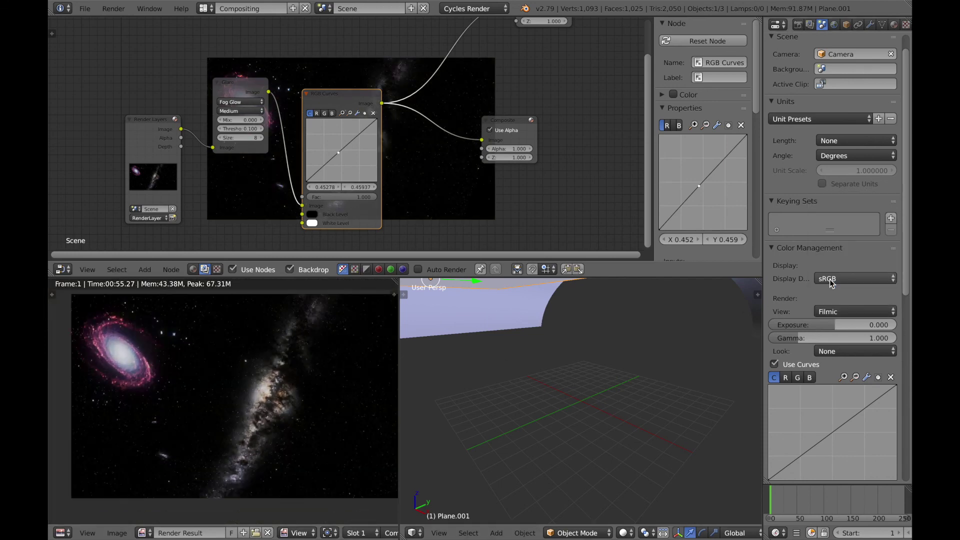
pyautogui.click(842, 311)
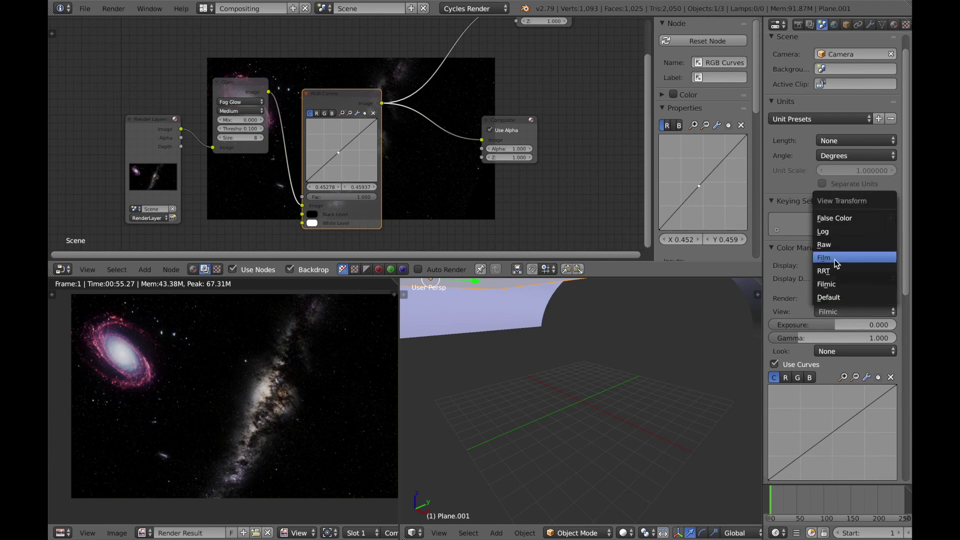
pyautogui.click(833, 261)
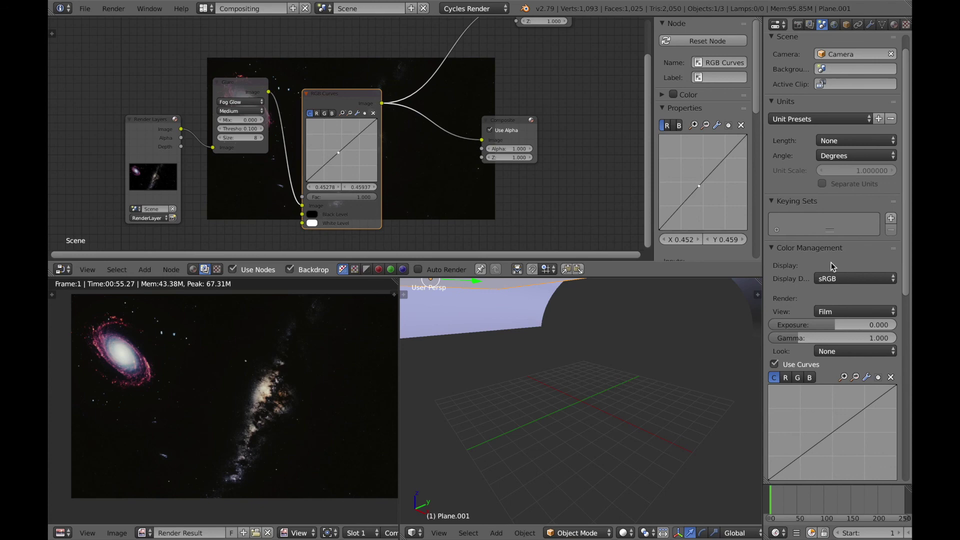
# - Inspect the Milky Way in the render with the Film look and set the view transform to Default
pyautogui.scroll(2, 280, 417)
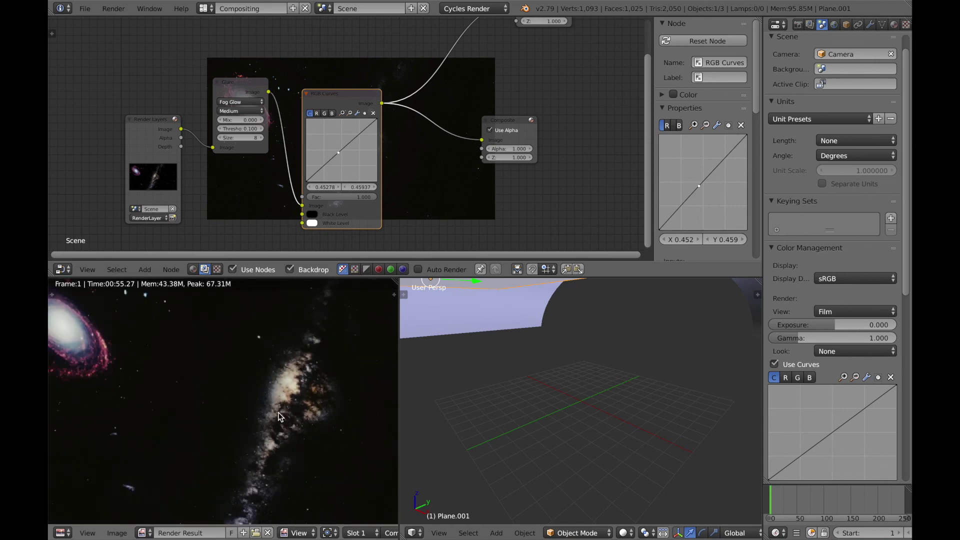
pyautogui.scroll(-3, 280, 416)
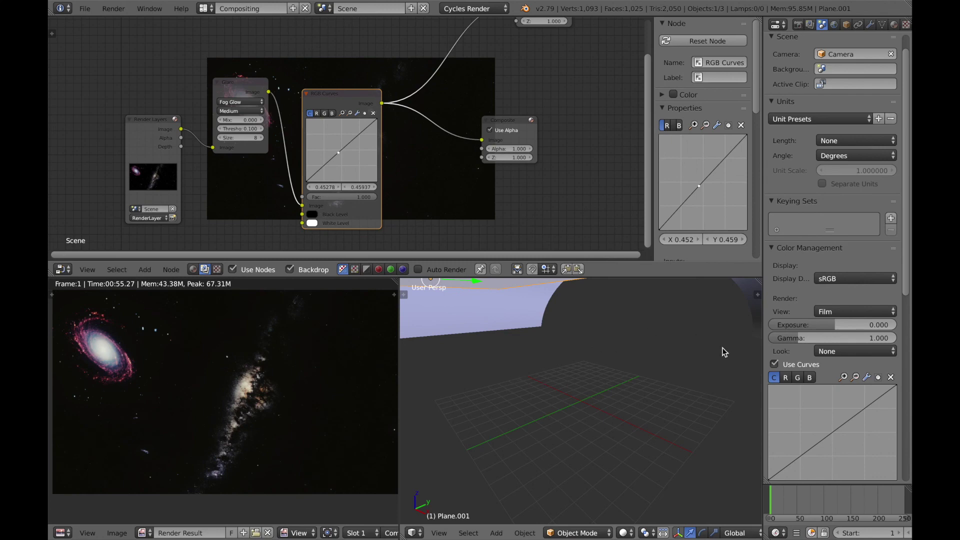
pyautogui.click(830, 311)
pyautogui.click(826, 296)
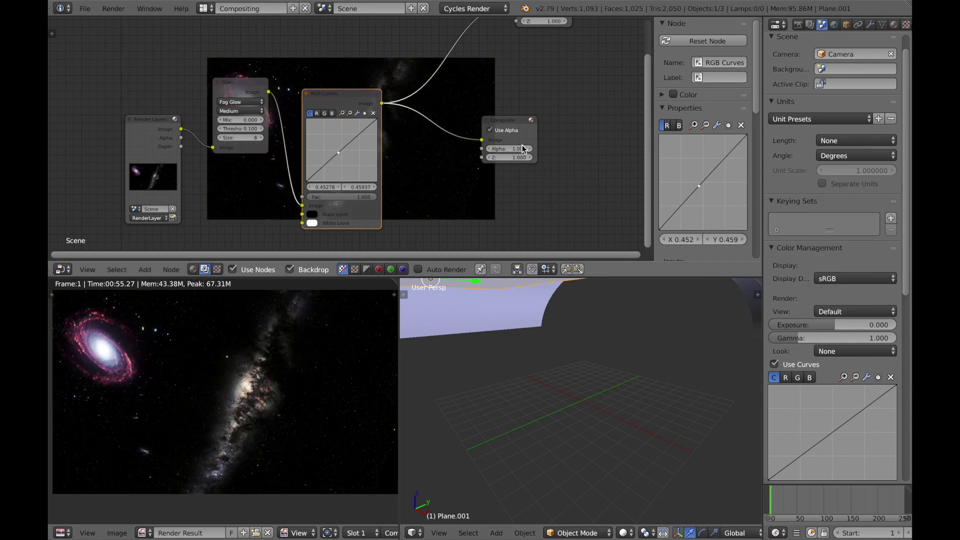
pyautogui.scroll(-2, 491, 167)
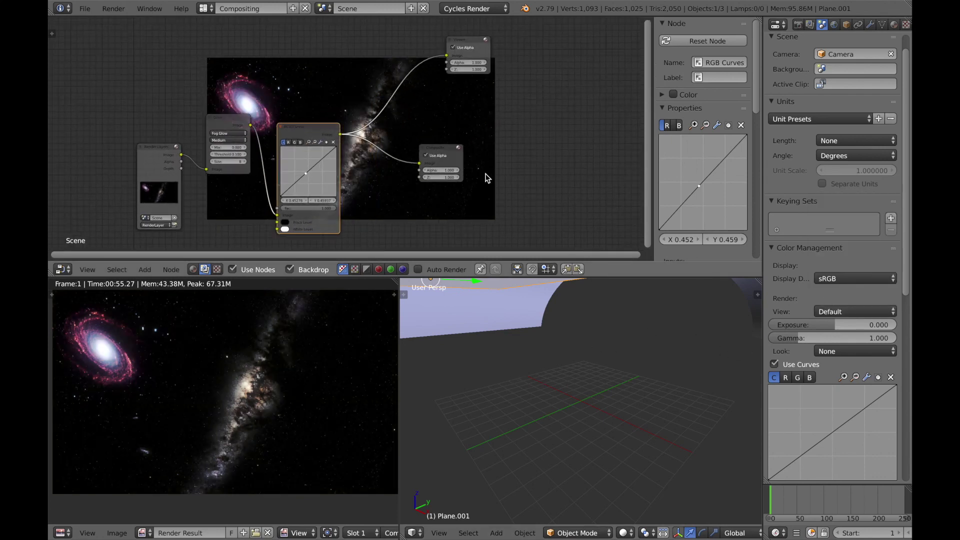